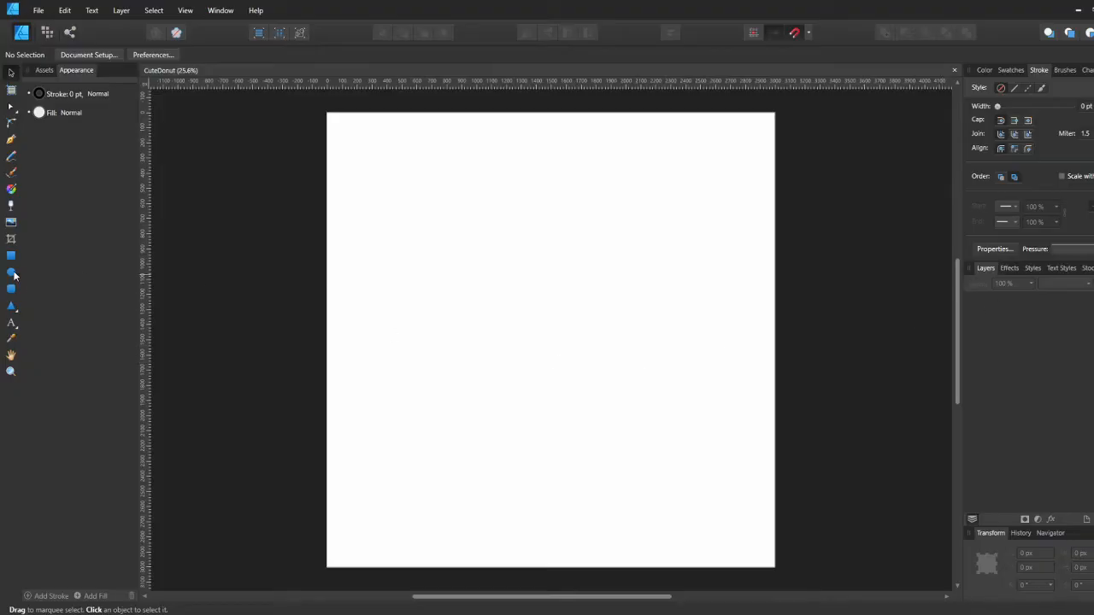
# Draw a light grey circle about 1287 px wide at the centre of the page and place it inside a new layer
pyautogui.moveTo(551, 340); pyautogui.dragTo(664, 422)
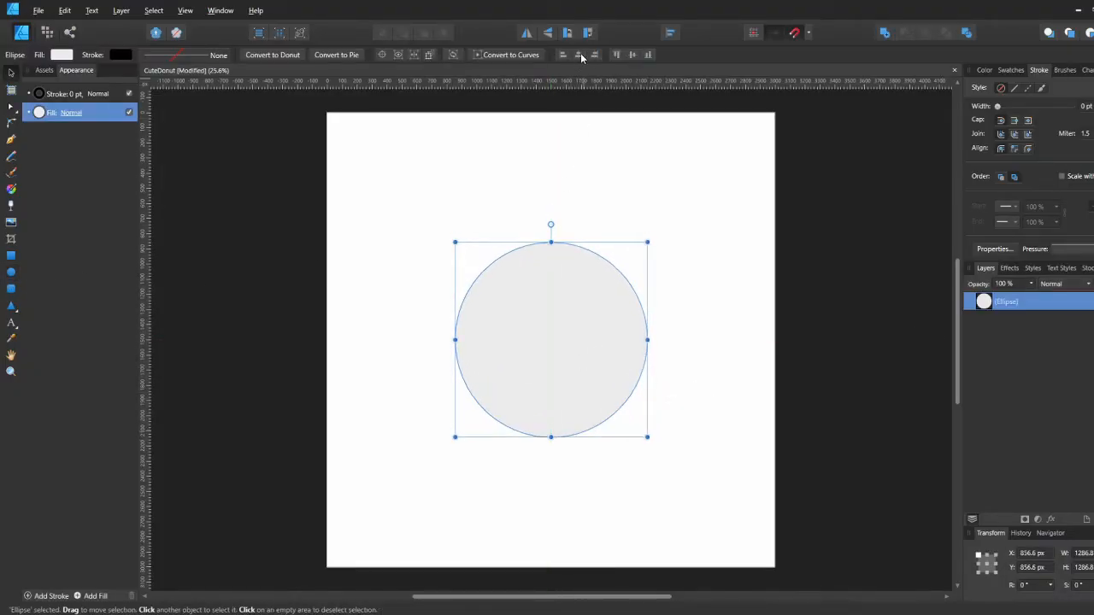
pyautogui.click(1089, 521)
pyautogui.moveTo(1011, 320); pyautogui.dragTo(1011, 303)
pyautogui.click(969, 302)
pyautogui.click(1012, 320)
# Duplicate the circle, shrink the copy around its centre to about 274 px, and subtract it from the large circle
pyautogui.hotkey('ctrl', 'j')
pyautogui.moveTo(647, 242); pyautogui.dragTo(563, 311)
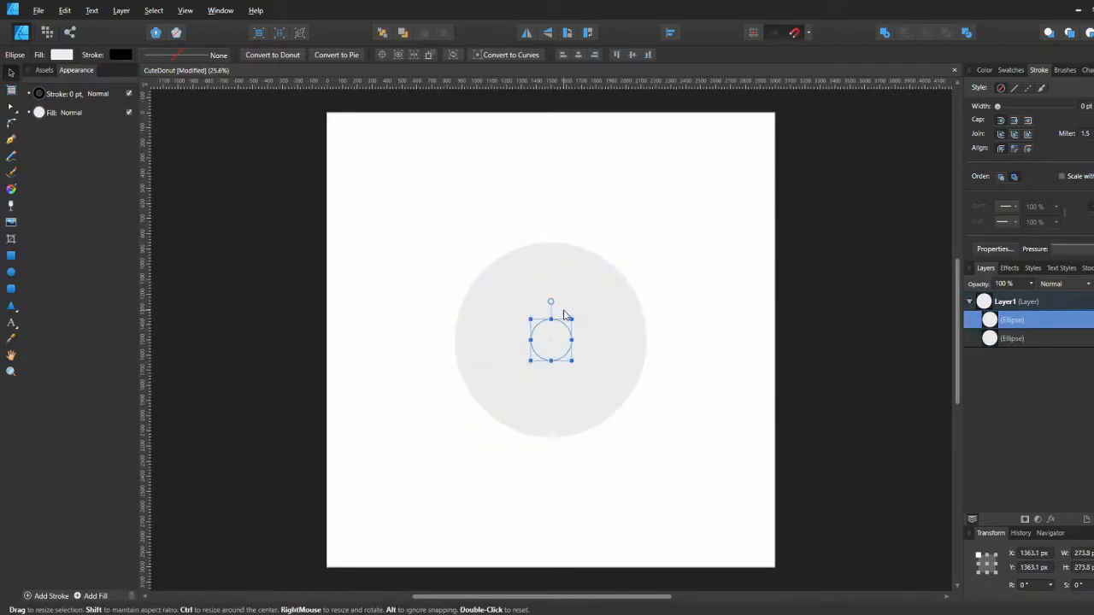
pyautogui.keyDown('shift'); pyautogui.click(1011, 338); pyautogui.keyUp('shift')
pyautogui.click(926, 33)
pyautogui.hotkey('ctrl', 'z')
pyautogui.click(904, 33)
pyautogui.click(650, 323)
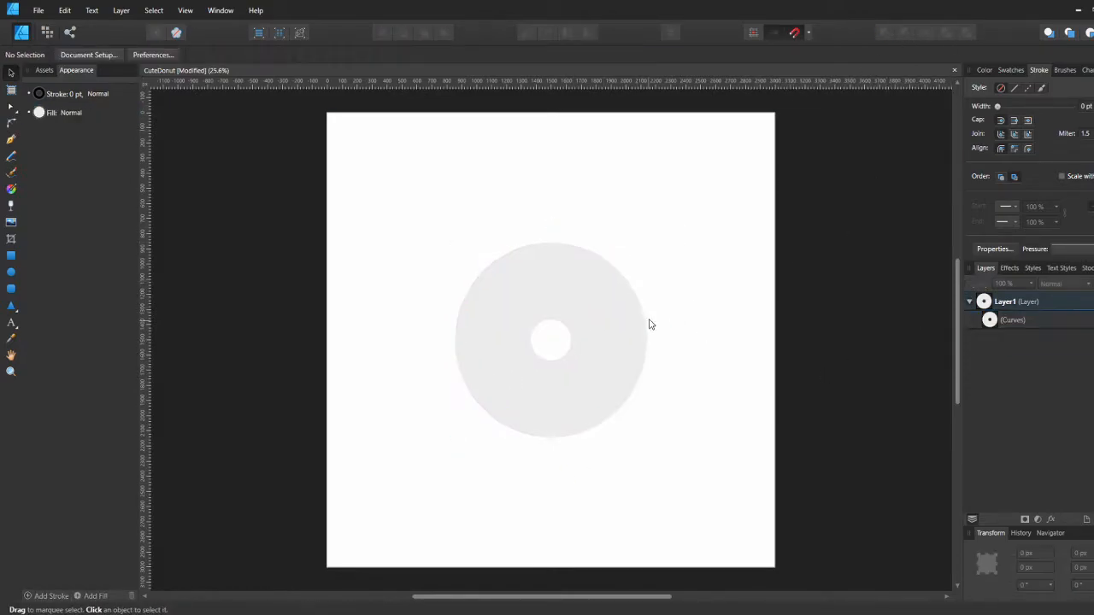
# Undo the subtraction, enlarge the inner circle slightly, and subtract it from the large circle again
pyautogui.click(574, 340)
pyautogui.hotkey('ctrl', 'z')
pyautogui.click(560, 339)
pyautogui.moveTo(572, 320); pyautogui.dragTo(580, 312)
pyautogui.keyDown('shift'); pyautogui.click(1011, 337); pyautogui.keyUp('shift')
pyautogui.click(904, 33)
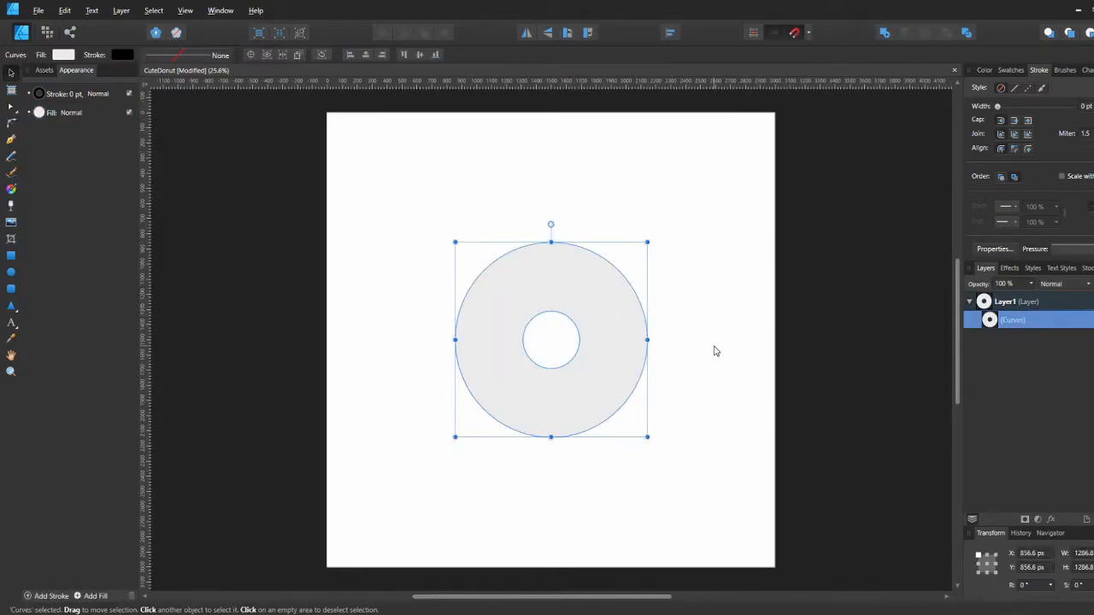
# Duplicate the ring and subtract a rectangle about 1635 by 753 px from the copy, keeping only its upper half
pyautogui.hotkey('ctrl', 'j')
pyautogui.press('m')
pyautogui.moveTo(440, 340); pyautogui.dragTo(685, 454)
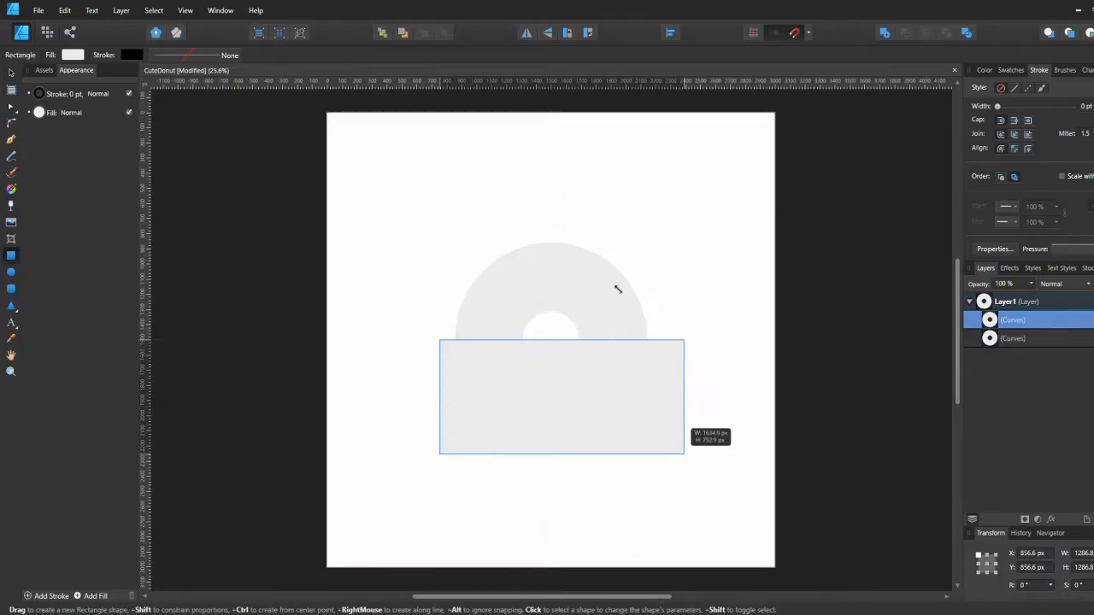
pyautogui.press('v')
pyautogui.keyDown('shift'); pyautogui.click(618, 288); pyautogui.keyUp('shift')
pyautogui.click(904, 32)
# Scale the half ring up slightly beyond the donut's edge and fill it with turquoise as icing
pyautogui.moveTo(648, 242); pyautogui.dragTo(658, 236)
pyautogui.click(60, 54)
pyautogui.click(71, 96)
pyautogui.click(45, 140)
pyautogui.click(94, 114)
pyautogui.moveTo(25, 128); pyautogui.dragTo(109, 127)
pyautogui.moveTo(148, 142); pyautogui.dragTo(89, 142)
pyautogui.click(233, 237)
# Draw two vertical turquoise bars with fully rounded ends beside the donut, converted to curves
pyautogui.click(11, 255)
pyautogui.moveTo(380, 345)
pyautogui.mouseDown()
pyautogui.moveTo(404, 428)
pyautogui.moveTo(391, 359)
pyautogui.moveTo(466, 369)
pyautogui.moveTo(464, 357)
pyautogui.moveTo(496, 338)
pyautogui.moveTo(427, 338)
pyautogui.mouseUp()
pyautogui.click(630, 54)
pyautogui.click(11, 123)
pyautogui.press('v')
pyautogui.click(402, 314)
# Add a node to the icing's lower left edge and bend that segment into a rounded drip
pyautogui.scroll(2, 401, 314)
pyautogui.click(500, 342)
pyautogui.press('a')
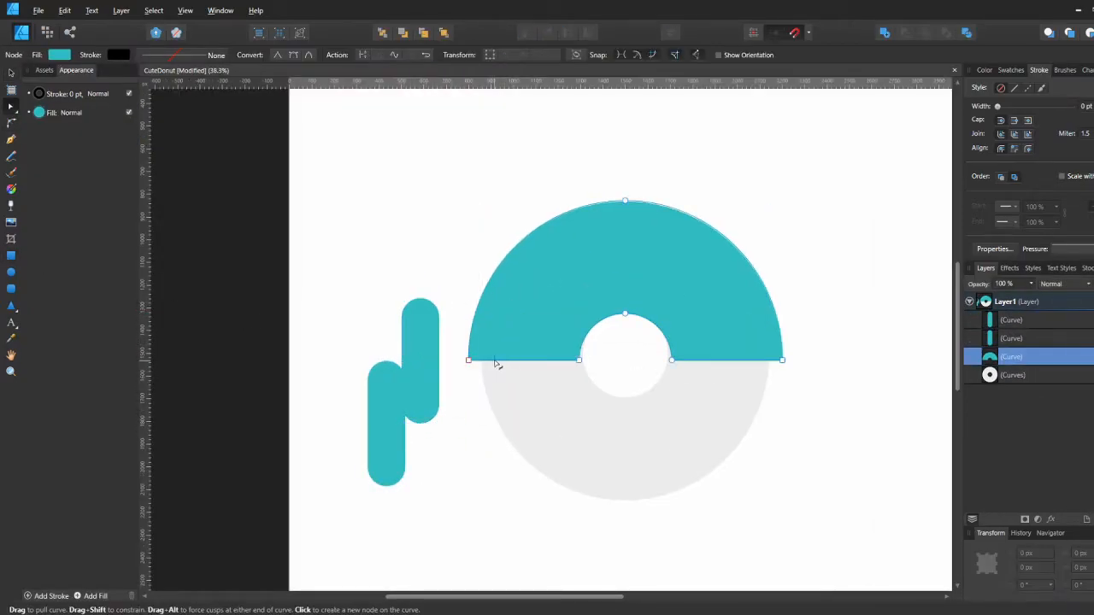
pyautogui.moveTo(516, 364); pyautogui.dragTo(488, 363)
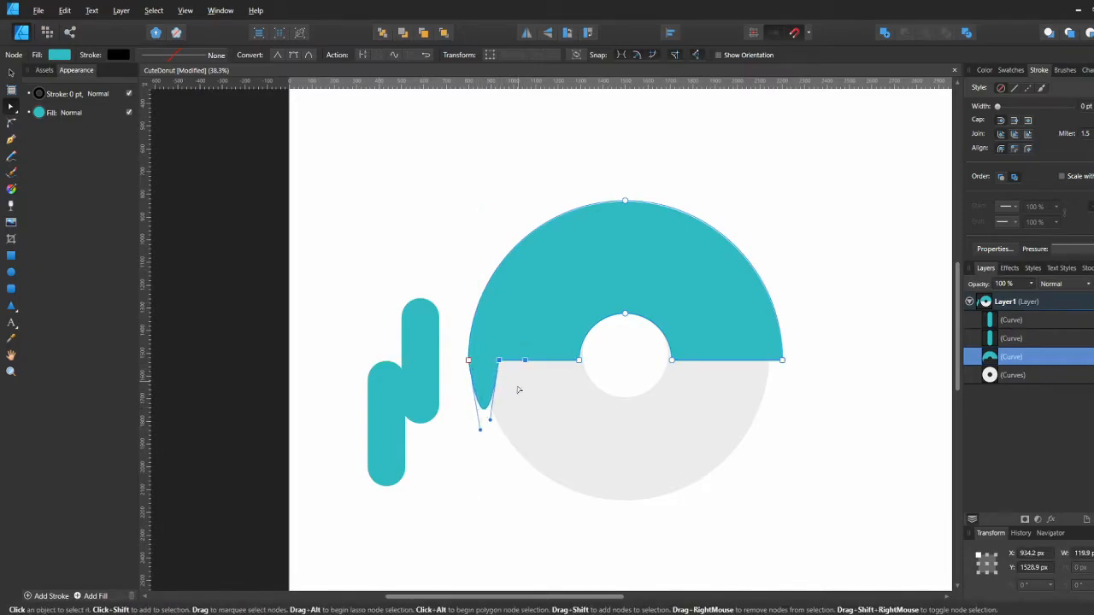
pyautogui.click(454, 402)
pyautogui.click(483, 410)
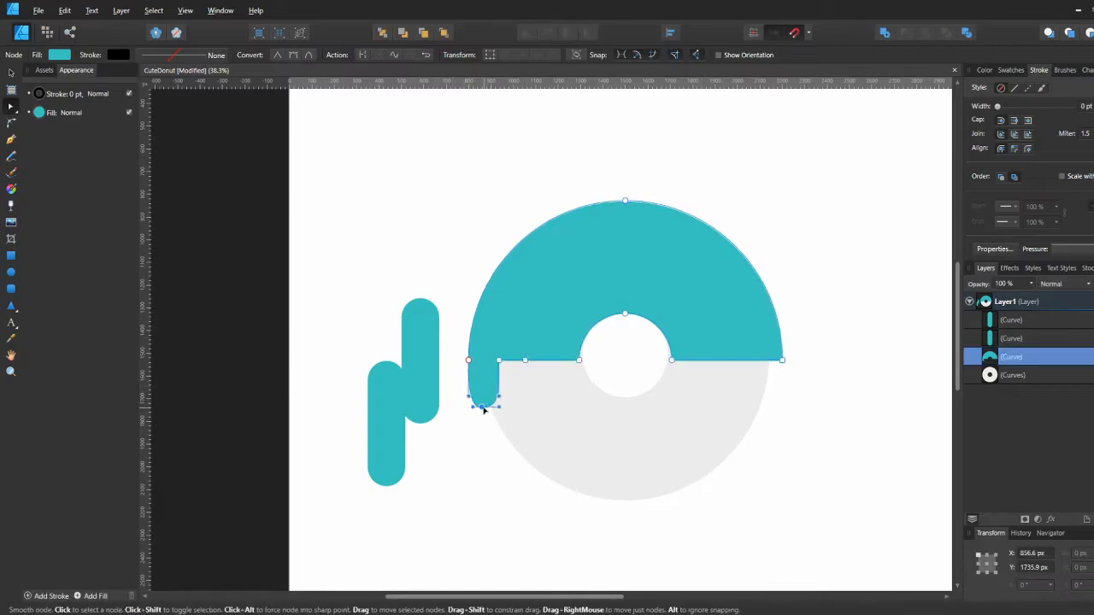
# Form a second icing drip just left of the donut hole and curve the gap between both drips into an arch
pyautogui.click(492, 429)
pyautogui.click(493, 398)
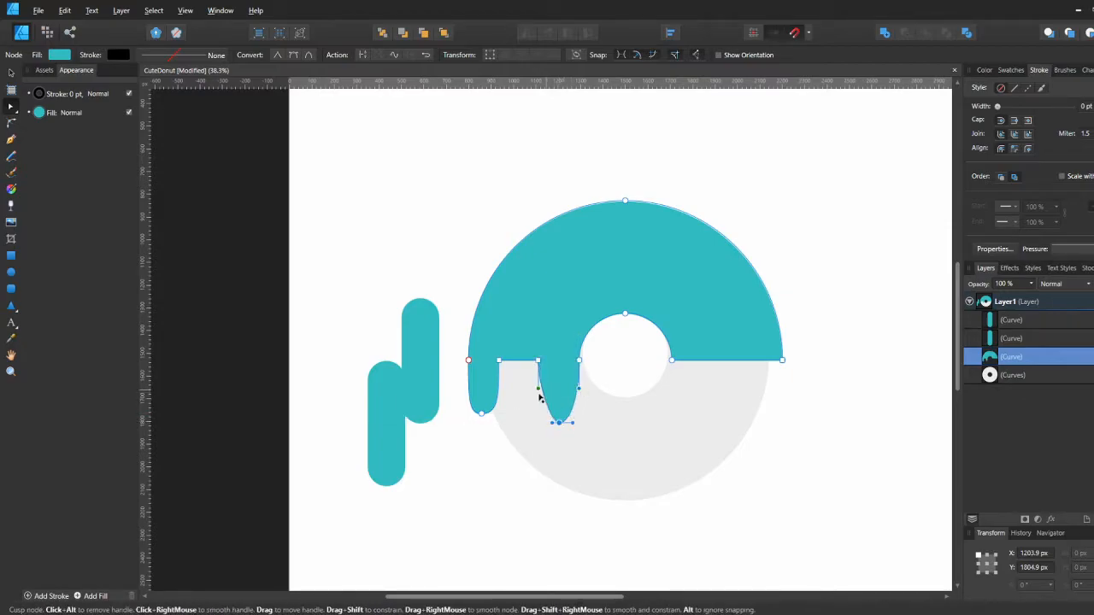
pyautogui.moveTo(519, 360); pyautogui.dragTo(522, 353)
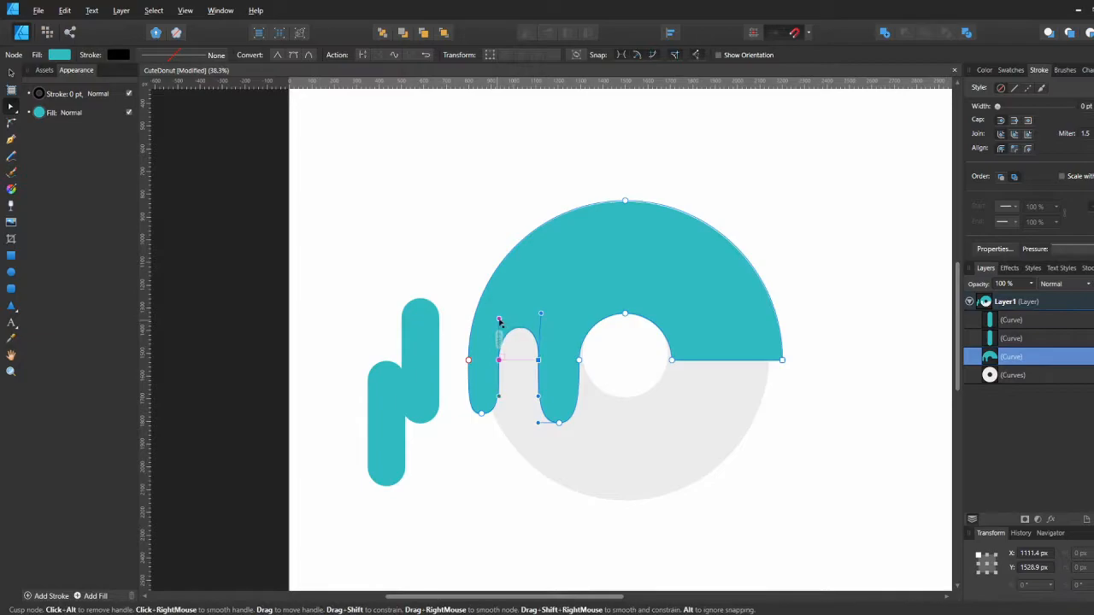
pyautogui.click(469, 311)
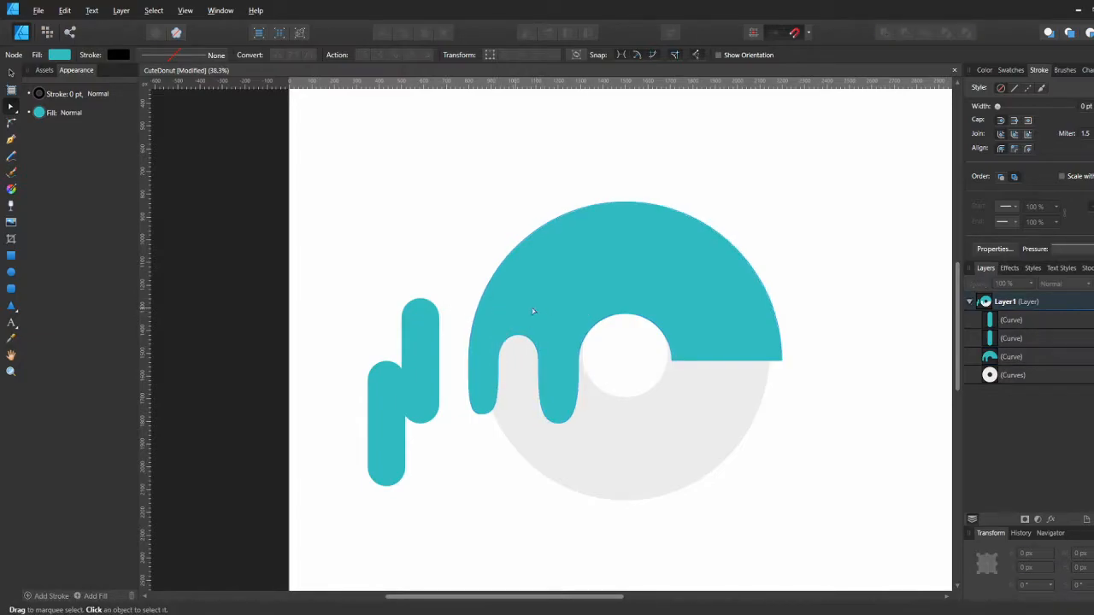
pyautogui.click(587, 360)
# Shape a rounded third drip on the icing's lower edge just right of the donut hole
pyautogui.press('v')
pyautogui.click(696, 334)
pyautogui.press('a')
pyautogui.moveTo(671, 361); pyautogui.dragTo(667, 378)
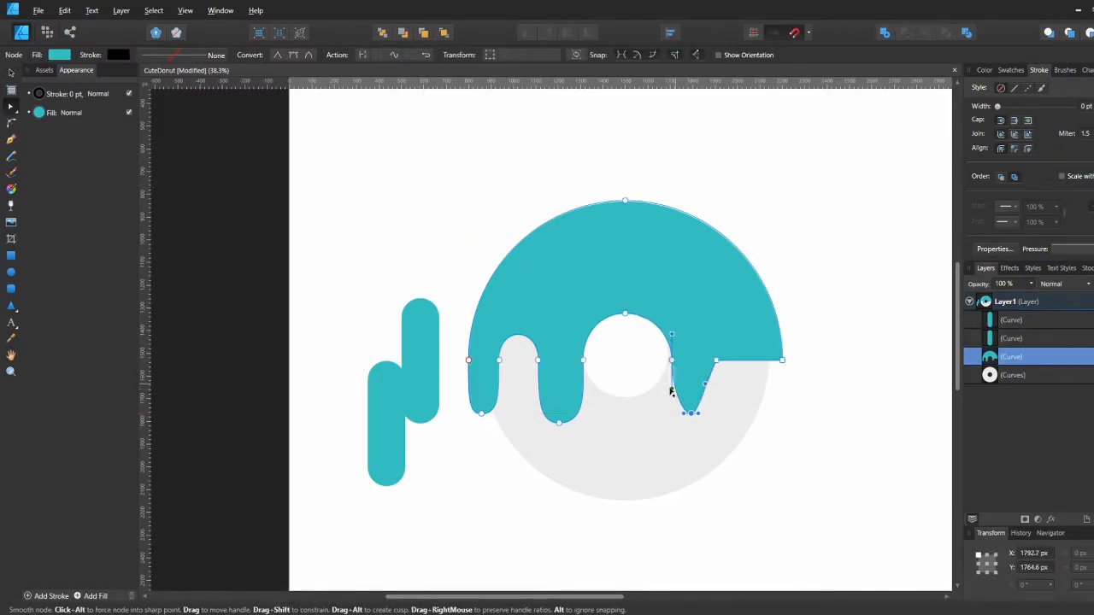
pyautogui.moveTo(672, 360); pyautogui.dragTo(716, 414)
pyautogui.click(813, 381)
pyautogui.click(696, 374)
pyautogui.click(666, 390)
pyautogui.click(688, 395)
pyautogui.click(692, 414)
pyautogui.moveTo(684, 414); pyautogui.dragTo(668, 414)
# Shape a shorter rounded fourth drip at the icing's far right end
pyautogui.click(793, 406)
pyautogui.click(749, 361)
pyautogui.moveTo(765, 361); pyautogui.dragTo(748, 388)
pyautogui.click(765, 388)
pyautogui.moveTo(776, 378)
pyautogui.mouseDown()
pyautogui.moveTo(777, 391)
pyautogui.moveTo(750, 389)
pyautogui.moveTo(770, 397)
pyautogui.mouseUp()
pyautogui.click(791, 404)
# Curve the straight edge between the two drips on the right into a rounded arch
pyautogui.click(739, 354)
pyautogui.moveTo(733, 361); pyautogui.dragTo(749, 337)
pyautogui.click(749, 361)
pyautogui.click(815, 392)
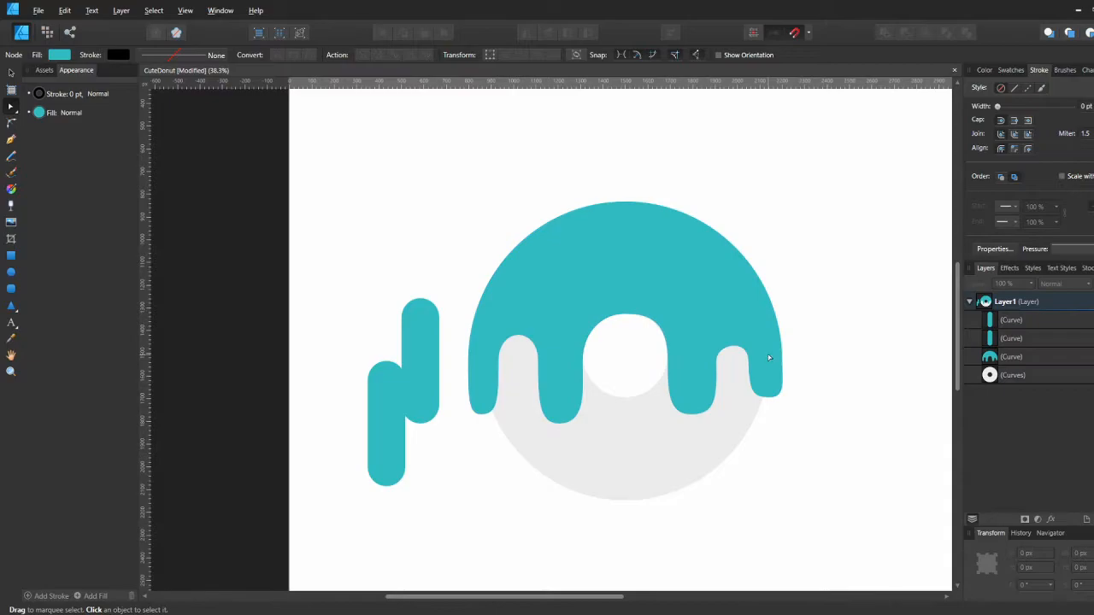
pyautogui.click(767, 359)
# Duplicate the whole donut layer and collapse both layers
pyautogui.press('v')
pyautogui.click(823, 288)
pyautogui.click(983, 306)
pyautogui.hotkey('ctrl', 'j')
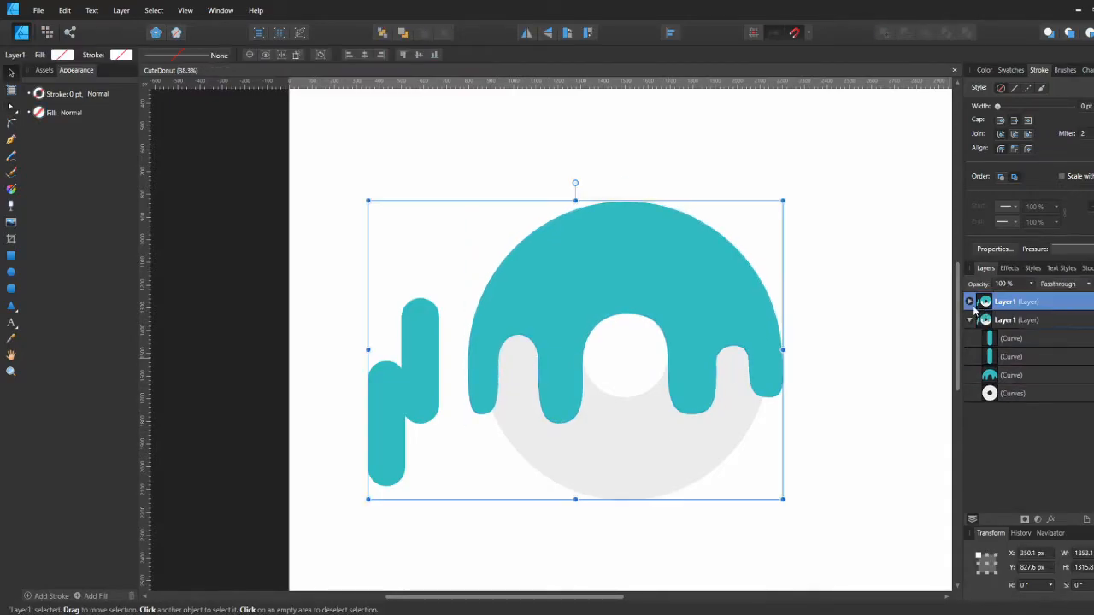
pyautogui.click(818, 405)
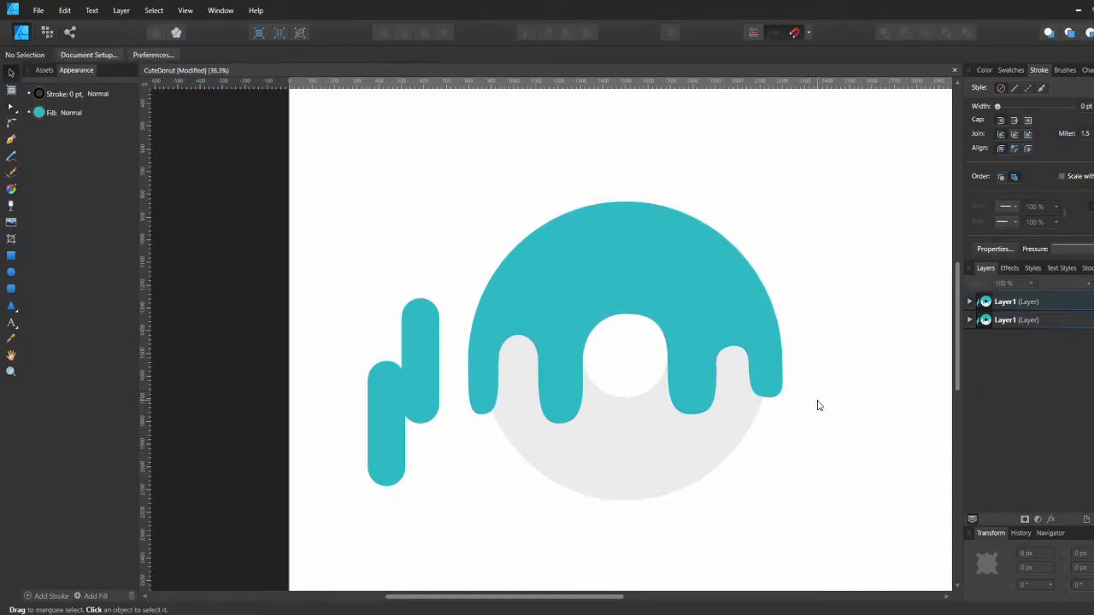
# Draw a circle about 263 px wide on the icing's upper left edge and fill it with dark navy
pyautogui.press('m')
pyautogui.moveTo(540, 208)
pyautogui.mouseDown()
pyautogui.moveTo(599, 267)
pyautogui.moveTo(591, 213)
pyautogui.mouseUp()
pyautogui.press('v')
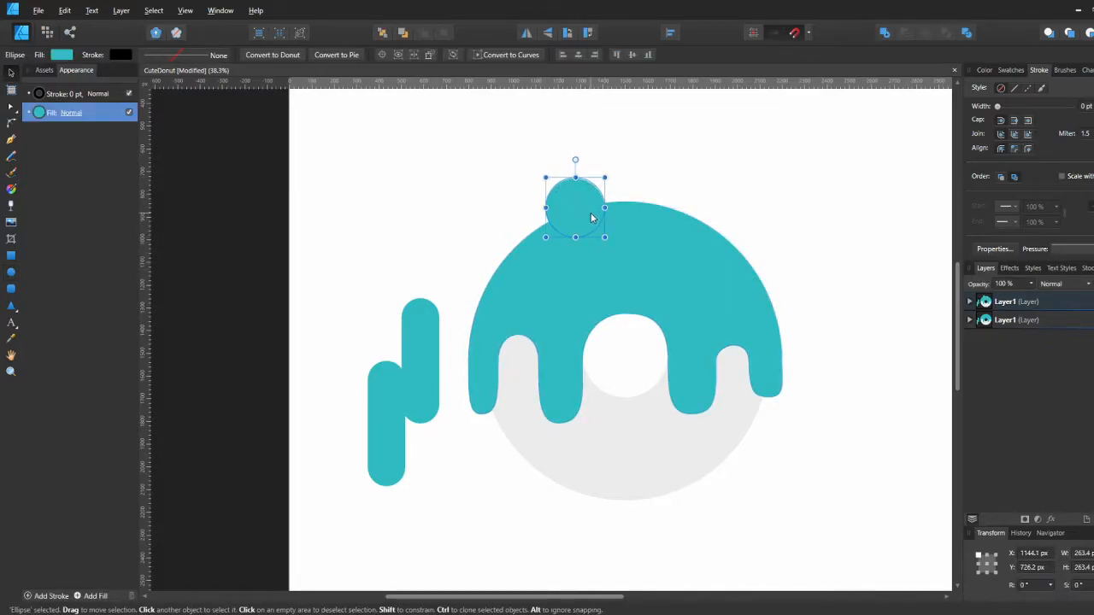
pyautogui.click(12, 272)
pyautogui.click(64, 55)
pyautogui.moveTo(88, 143); pyautogui.dragTo(42, 143)
pyautogui.moveTo(93, 113); pyautogui.dragTo(121, 115)
pyautogui.press('v')
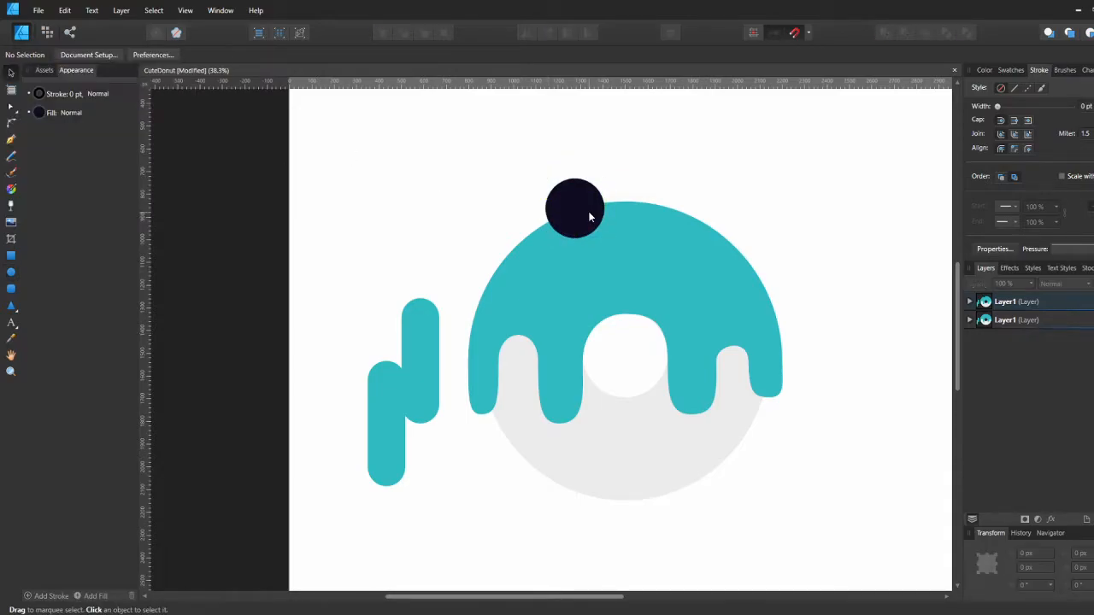
# Enlarge the navy circle to about 347 px, position it as the left eye, and place a copy as the right eye
pyautogui.moveTo(606, 240); pyautogui.dragTo(625, 257)
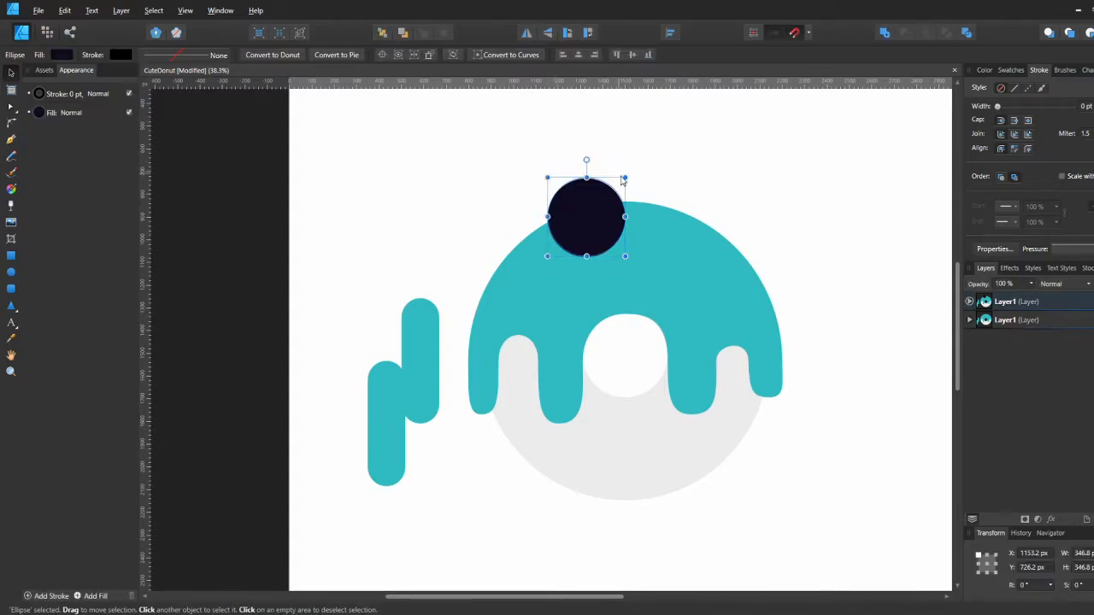
pyautogui.moveTo(608, 211); pyautogui.dragTo(561, 202)
pyautogui.moveTo(685, 227); pyautogui.dragTo(709, 251)
# Draw a small white circle about 99 px wide and place it as a highlight in the left eye's upper left
pyautogui.click(11, 272)
pyautogui.moveTo(432, 169); pyautogui.dragTo(448, 185)
pyautogui.click(61, 55)
pyautogui.moveTo(36, 145); pyautogui.dragTo(159, 146)
pyautogui.click(449, 169)
pyautogui.press('v')
pyautogui.moveTo(433, 170); pyautogui.dragTo(552, 192)
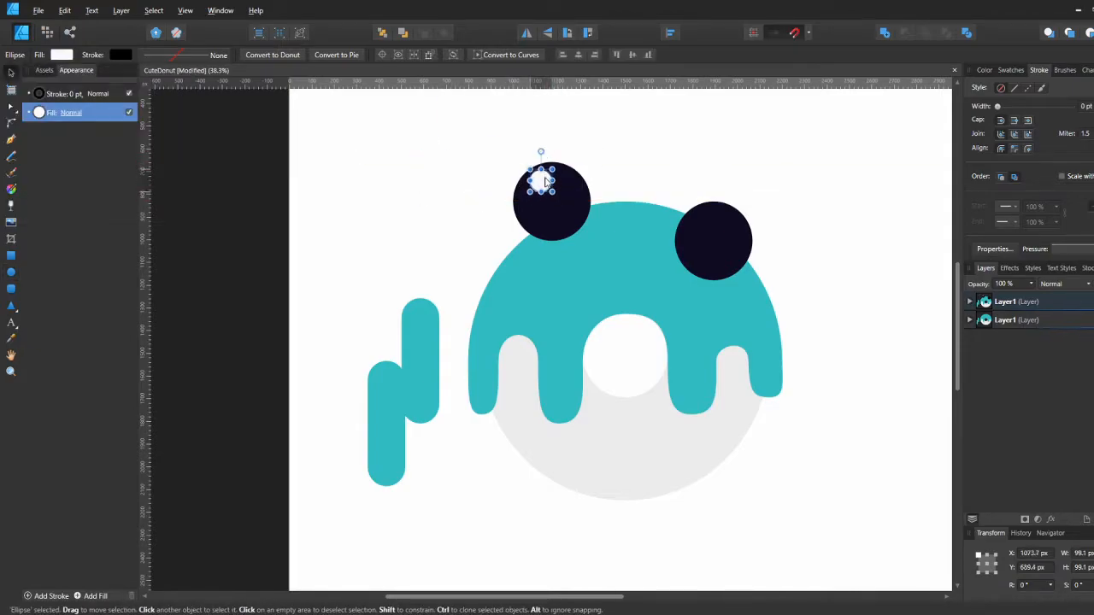
# Add a matching highlight to the right eye and a smaller second white highlight to both eyes
pyautogui.moveTo(735, 237); pyautogui.dragTo(726, 245)
pyautogui.moveTo(718, 251); pyautogui.dragTo(555, 203)
pyautogui.click(788, 278)
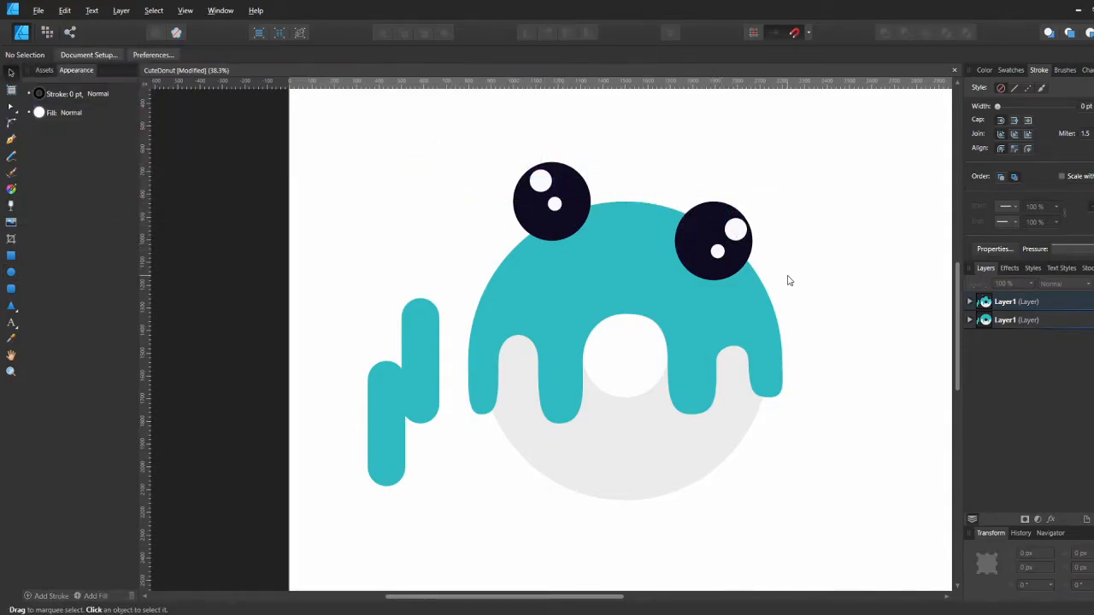
# Expand the top layer and move the left eye with its two highlights slightly lower
pyautogui.click(969, 303)
pyautogui.moveTo(809, 313); pyautogui.dragTo(788, 285)
pyautogui.click(682, 221)
pyautogui.click(551, 195)
pyautogui.keyDown('shift'); pyautogui.click(535, 177); pyautogui.keyUp('shift')
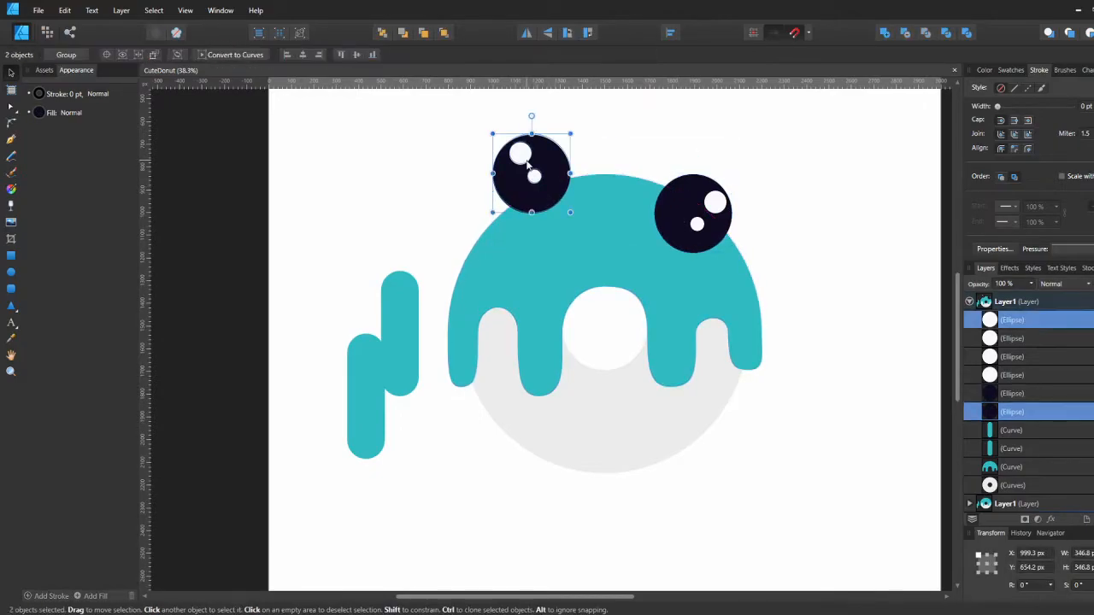
pyautogui.keyDown('shift'); pyautogui.click(520, 154); pyautogui.keyUp('shift')
pyautogui.moveTo(494, 156); pyautogui.dragTo(496, 169)
pyautogui.click(444, 182)
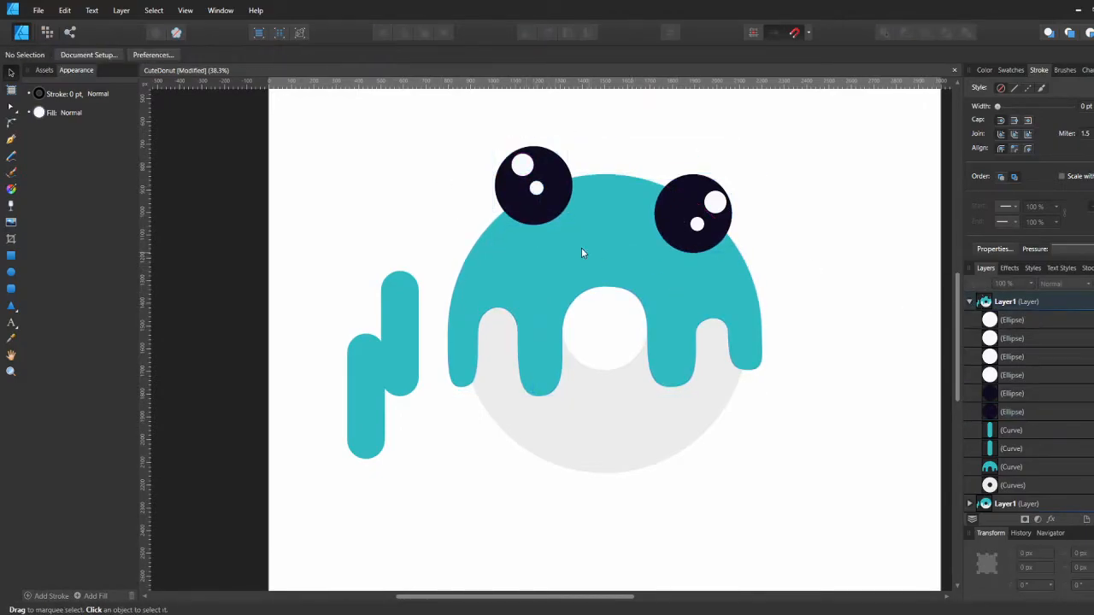
# Draw a closed curved horn outline rising from the icing's upper right with the Pen tool and refine its nodes and curves
pyautogui.scroll(2, 581, 254)
pyautogui.click(605, 332)
pyautogui.press('p')
pyautogui.click(632, 283)
pyautogui.click(739, 181)
pyautogui.click(632, 283)
pyautogui.press('a')
pyautogui.moveTo(686, 232); pyautogui.dragTo(700, 247)
pyautogui.moveTo(685, 233); pyautogui.dragTo(650, 204)
pyautogui.moveTo(722, 233); pyautogui.dragTo(674, 215)
pyautogui.moveTo(739, 181); pyautogui.dragTo(755, 181)
pyautogui.moveTo(689, 215); pyautogui.dragTo(669, 206)
pyautogui.moveTo(667, 178)
pyautogui.mouseDown()
pyautogui.moveTo(641, 175)
pyautogui.moveTo(670, 179)
pyautogui.mouseUp()
pyautogui.moveTo(687, 270); pyautogui.dragTo(699, 302)
pyautogui.moveTo(593, 242); pyautogui.dragTo(621, 213)
pyautogui.moveTo(716, 243); pyautogui.dragTo(689, 247)
# Try uniting the horn outline with the icing and adjusting the horn's shape, undoing each change
pyautogui.press('v')
pyautogui.keyDown('shift'); pyautogui.click(628, 308); pyautogui.keyUp('shift')
pyautogui.click(884, 32)
pyautogui.hotkey('ctrl', 'z')
pyautogui.click(755, 242)
pyautogui.click(633, 283)
pyautogui.press('a')
pyautogui.press('v')
pyautogui.moveTo(755, 232); pyautogui.dragTo(809, 232)
pyautogui.hotkey('ctrl', 'z')
# Resize and position the right horn, flip a duplicate horizontally onto the icing's left side, and place a spare copy farther left
pyautogui.moveTo(755, 283); pyautogui.dragTo(762, 288)
pyautogui.moveTo(668, 264); pyautogui.dragTo(673, 281)
pyautogui.hotkey('ctrl', 'j')
pyautogui.moveTo(662, 240); pyautogui.dragTo(569, 239)
pyautogui.click(527, 32)
pyautogui.moveTo(618, 203); pyautogui.dragTo(462, 236)
pyautogui.hotkey('ctrl', 'j')
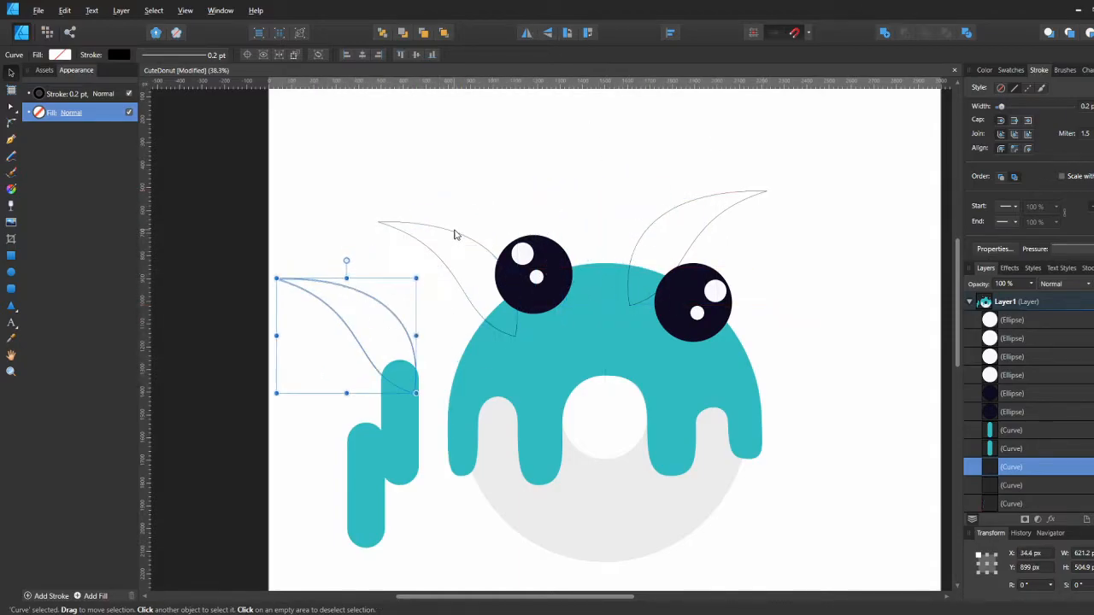
# Unite the left and right horns with the icing into one turquoise shape
pyautogui.click(455, 231)
pyautogui.keyDown('shift'); pyautogui.click(631, 278); pyautogui.keyUp('shift')
pyautogui.keyDown('shift'); pyautogui.click(606, 291); pyautogui.keyUp('shift')
pyautogui.click(885, 33)
pyautogui.click(728, 183)
pyautogui.click(689, 233)
# Move both eyes together with their highlights down and inward onto the icing, just above the donut hole
pyautogui.click(540, 283)
pyautogui.keyDown('shift'); pyautogui.click(537, 278); pyautogui.keyUp('shift')
pyautogui.keyDown('shift'); pyautogui.click(524, 254); pyautogui.keyUp('shift')
pyautogui.moveTo(548, 263); pyautogui.dragTo(580, 296)
pyautogui.keyDown('shift'); pyautogui.click(569, 311); pyautogui.keyUp('shift')
pyautogui.keyDown('shift'); pyautogui.click(703, 318); pyautogui.keyUp('shift')
pyautogui.keyDown('shift'); pyautogui.click(716, 292); pyautogui.keyUp('shift')
pyautogui.moveTo(698, 320); pyautogui.dragTo(671, 348)
pyautogui.click(545, 346)
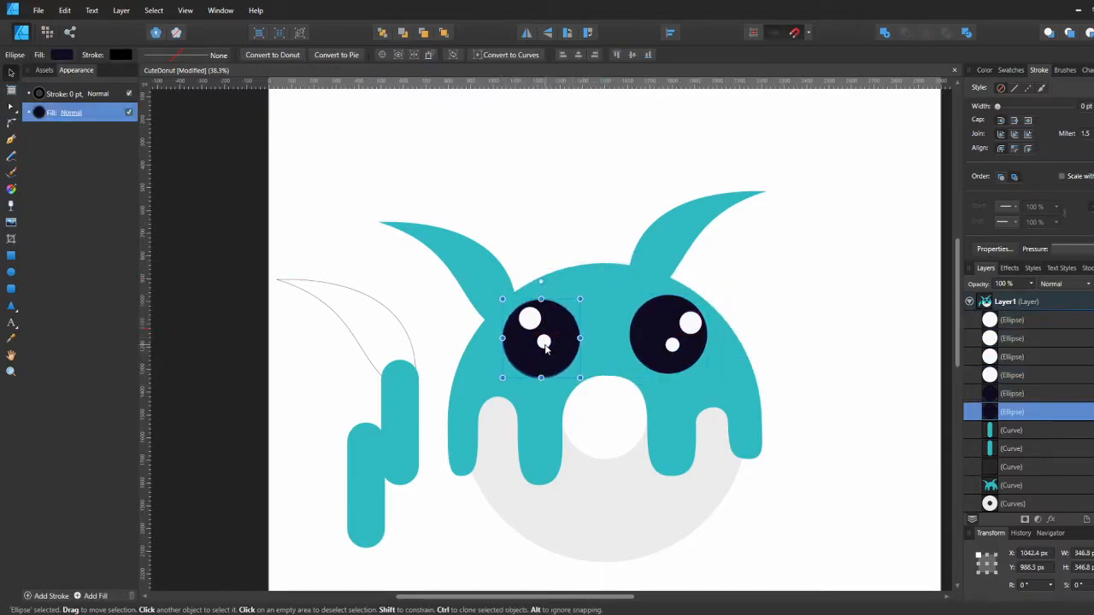
# Move the left eye together with its two highlights inward, closer to the right eye
pyautogui.keyDown('shift'); pyautogui.click(544, 343); pyautogui.keyUp('shift')
pyautogui.keyDown('shift'); pyautogui.click(530, 318); pyautogui.keyUp('shift')
pyautogui.moveTo(560, 329); pyautogui.dragTo(572, 324)
# Shrink both eyes with their highlights together to about 704 by 285 px and shift them slightly up and left
pyautogui.click(658, 343)
pyautogui.keyDown('shift'); pyautogui.click(672, 345); pyautogui.keyUp('shift')
pyautogui.keyDown('shift'); pyautogui.click(690, 323); pyautogui.keyUp('shift')
pyautogui.keyDown('shift'); pyautogui.click(568, 342); pyautogui.keyUp('shift')
pyautogui.moveTo(707, 295); pyautogui.dragTo(690, 306)
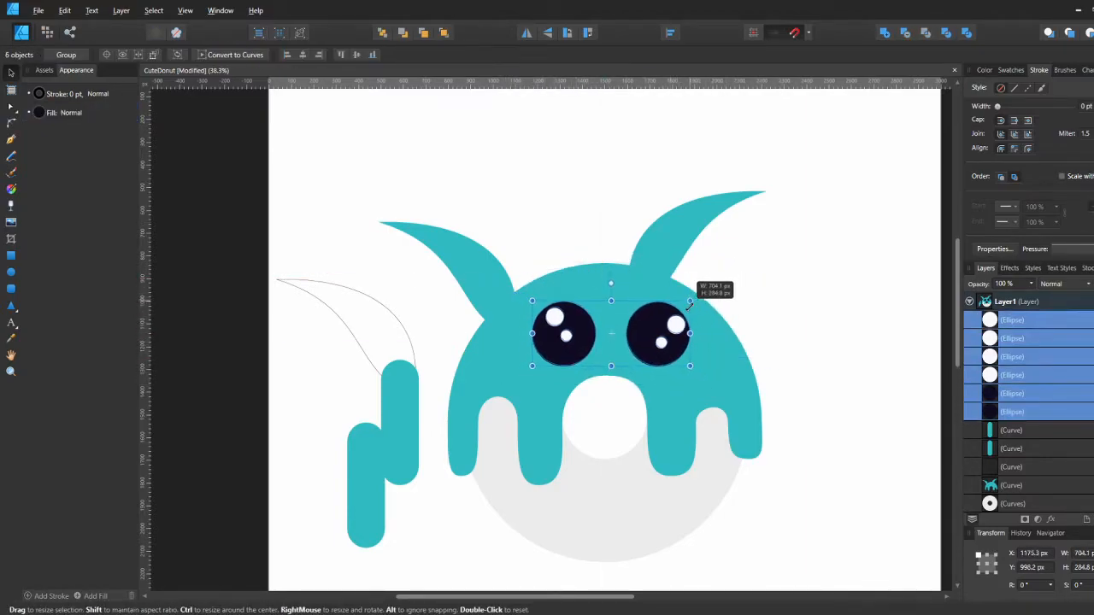
pyautogui.moveTo(647, 335); pyautogui.dragTo(640, 329)
pyautogui.click(576, 244)
# Rotate both eyes with their highlights slightly counter-clockwise so the right eye sits higher, and move them left on the icing
pyautogui.click(641, 338)
pyautogui.keyDown('shift'); pyautogui.click(566, 343); pyautogui.keyUp('shift')
pyautogui.keyDown('shift'); pyautogui.click(560, 331); pyautogui.keyUp('shift')
pyautogui.keyDown('shift'); pyautogui.click(549, 312); pyautogui.keyUp('shift')
pyautogui.click(670, 317)
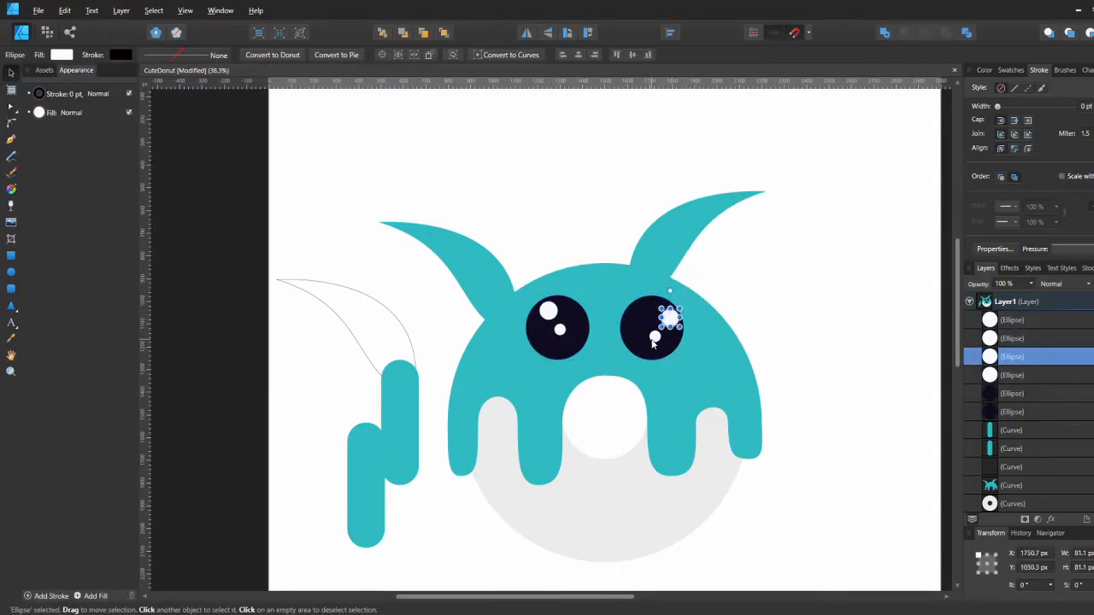
pyautogui.keyDown('shift'); pyautogui.click(655, 338); pyautogui.keyUp('shift')
pyautogui.keyDown('shift'); pyautogui.click(639, 332); pyautogui.keyUp('shift')
pyautogui.keyDown('shift'); pyautogui.click(560, 330); pyautogui.keyUp('shift')
pyautogui.keyDown('shift'); pyautogui.click(549, 312); pyautogui.keyUp('shift')
pyautogui.keyDown('shift'); pyautogui.click(577, 321); pyautogui.keyUp('shift')
pyautogui.keyDown('shift'); pyautogui.click(684, 287); pyautogui.keyUp('shift')
pyautogui.keyDown('shift'); pyautogui.click(685, 287); pyautogui.keyUp('shift')
pyautogui.moveTo(698, 299); pyautogui.dragTo(713, 283)
pyautogui.moveTo(653, 323)
pyautogui.mouseDown()
pyautogui.moveTo(634, 331)
pyautogui.moveTo(634, 320)
pyautogui.mouseUp()
pyautogui.moveTo(673, 286); pyautogui.dragTo(671, 274)
pyautogui.click(692, 267)
# Flip the right eye with its highlights horizontally so its large highlight sits on the left like the other eye's
pyautogui.click(625, 322)
pyautogui.keyDown('shift'); pyautogui.click(637, 325); pyautogui.keyUp('shift')
pyautogui.keyDown('shift'); pyautogui.click(648, 305); pyautogui.keyUp('shift')
pyautogui.click(526, 33)
pyautogui.click(571, 247)
pyautogui.moveTo(796, 310); pyautogui.dragTo(774, 278)
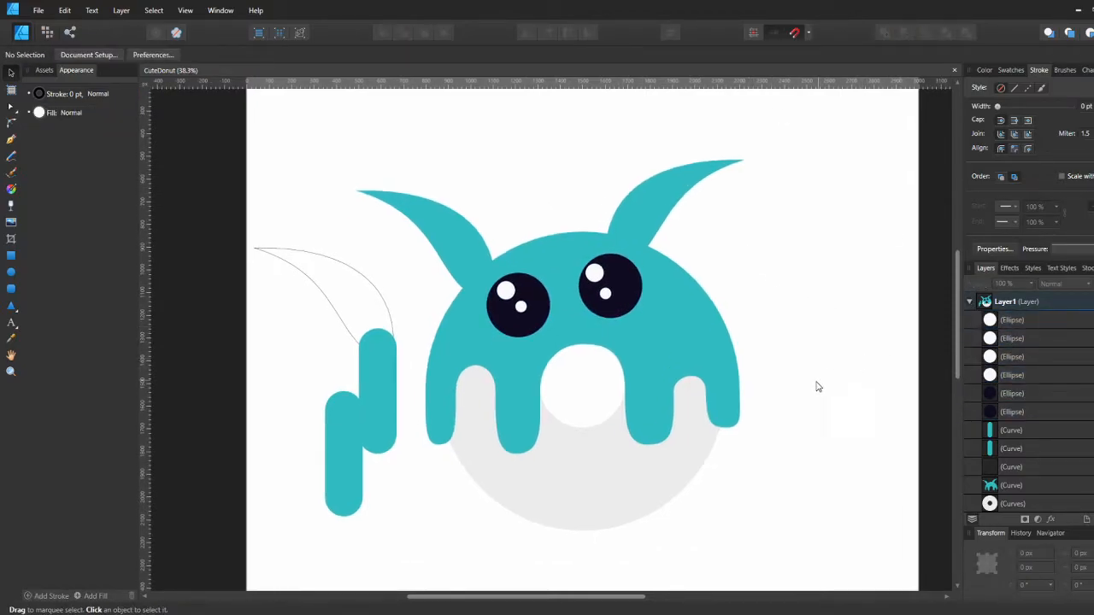
# Adjust the curve of the icing's edge in the gap between the two rightmost drips
pyautogui.doubleClick(692, 363)
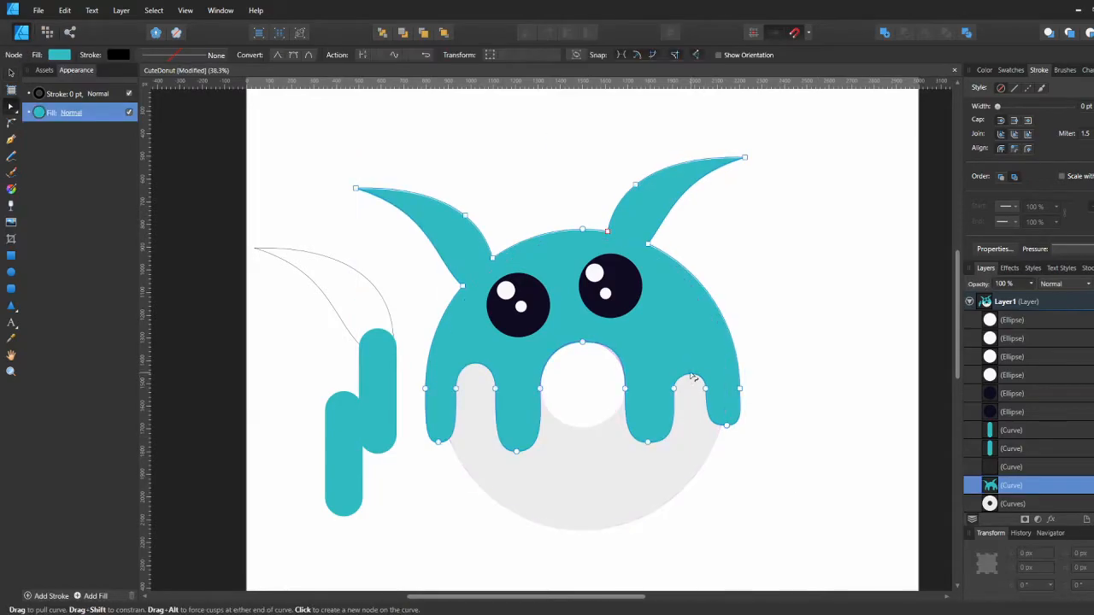
pyautogui.moveTo(692, 412); pyautogui.dragTo(712, 413)
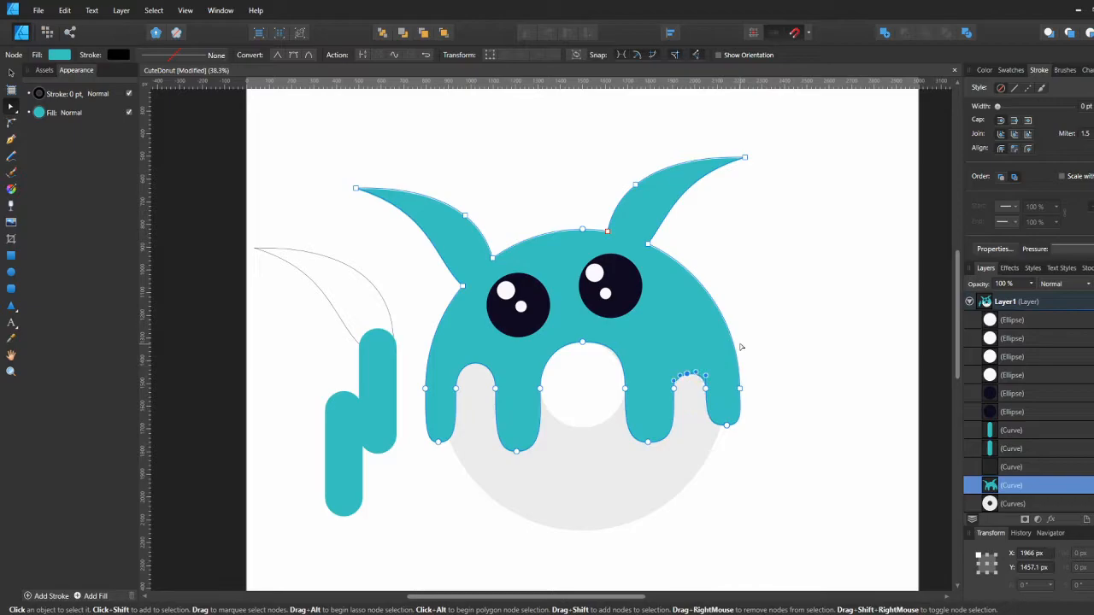
pyautogui.click(741, 347)
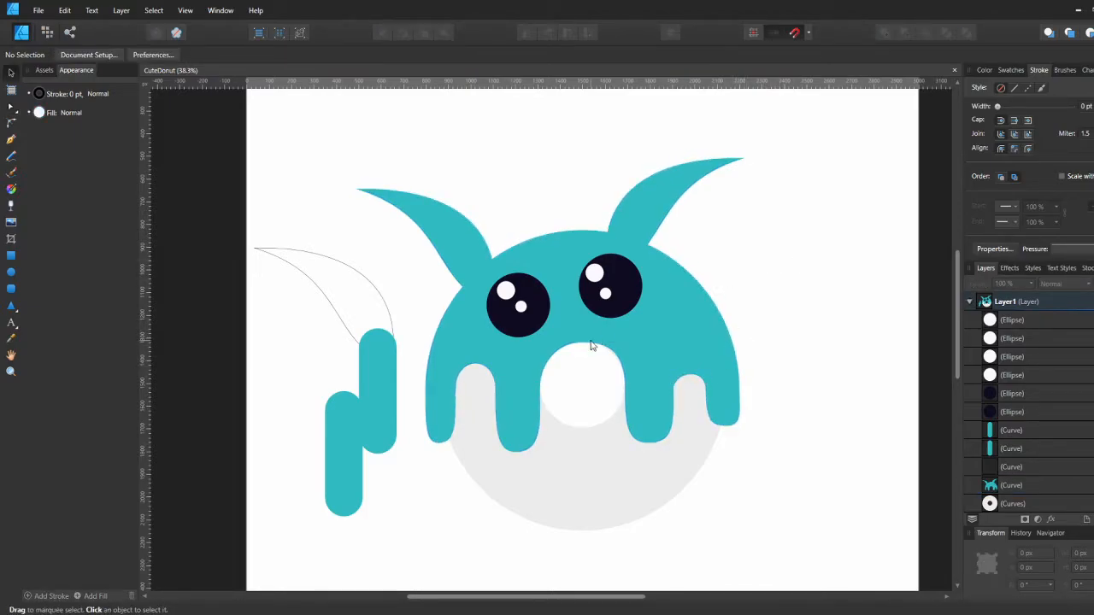
# Draw a triangle about 333 by 198 px over the upper part of the donut hole and flip it vertically
pyautogui.click(11, 306)
pyautogui.moveTo(574, 360)
pyautogui.mouseDown()
pyautogui.moveTo(596, 382)
pyautogui.moveTo(610, 360)
pyautogui.mouseUp()
pyautogui.click(548, 33)
pyautogui.press('v')
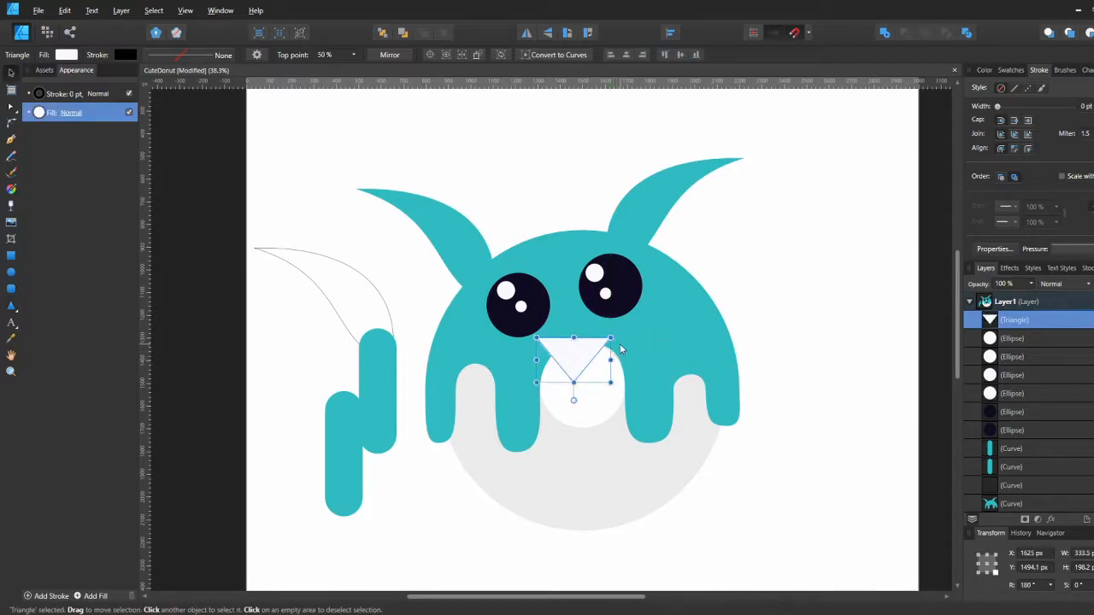
# Convert the triangle to curves and raise the middle of its top edge into a peak
pyautogui.hotkey('ctrl', 'Return')
pyautogui.press('a')
pyautogui.click(575, 338)
pyautogui.hotkey('shift', 'Up')
pyautogui.hotkey('shift', 'Up')
pyautogui.hotkey('shift', 'Up')
pyautogui.hotkey('shift', 'Up')
pyautogui.hotkey('shift', 'Up')
pyautogui.hotkey('shift', 'Up')
pyautogui.press('v')
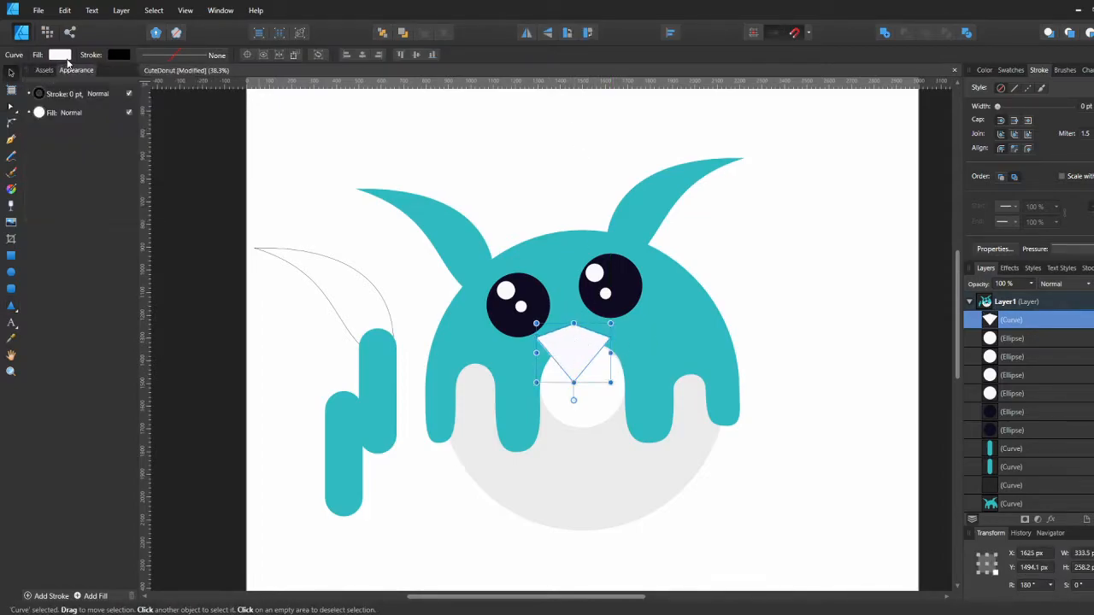
# Fill the nose shape with black, shrink it to about 164 by 127 px, tilt it and place it between the eyes
pyautogui.click(62, 56)
pyautogui.moveTo(151, 142); pyautogui.dragTo(20, 142)
pyautogui.click(559, 350)
pyautogui.moveTo(616, 319); pyautogui.dragTo(606, 304)
pyautogui.moveTo(546, 390); pyautogui.dragTo(573, 352)
pyautogui.moveTo(593, 337); pyautogui.dragTo(579, 335)
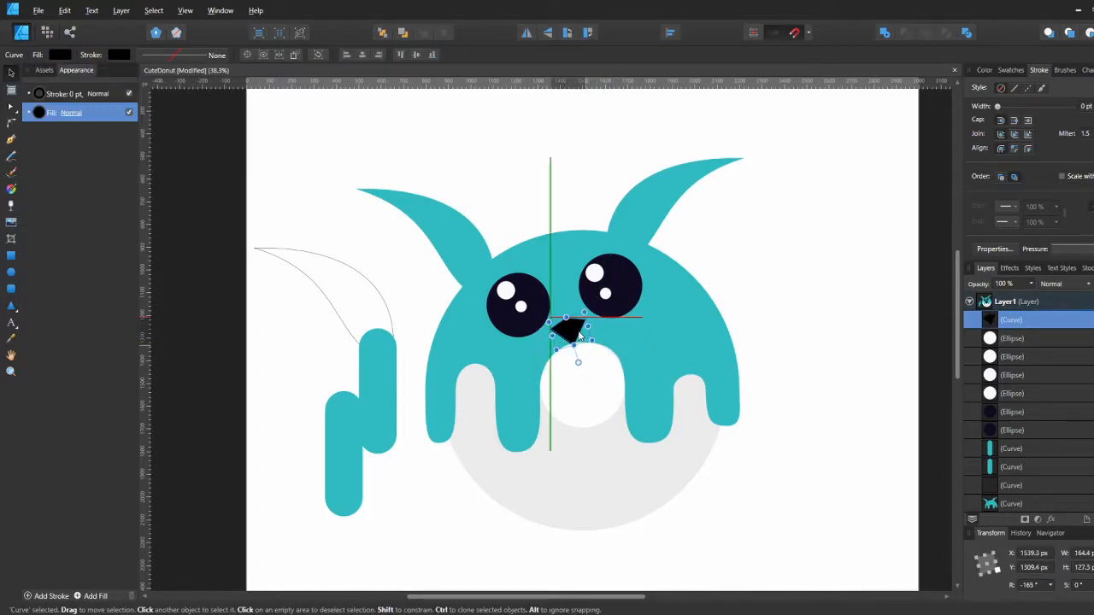
# Nudge the nose slightly right and up so it sits between the eyes, just above the donut hole
pyautogui.click(560, 257)
pyautogui.click(571, 330)
pyautogui.press('Right')
pyautogui.press('Right')
pyautogui.press('Right')
pyautogui.press('Right')
pyautogui.press('Right')
pyautogui.click(553, 127)
pyautogui.click(572, 330)
pyautogui.hotkey('shift', 'Up')
pyautogui.hotkey('shift', 'Up')
pyautogui.hotkey('shift', 'Up')
pyautogui.hotkey('shift', 'Up')
pyautogui.click(542, 205)
pyautogui.click(572, 324)
pyautogui.hotkey('shift', 'Down')
pyautogui.hotkey('shift', 'Down')
pyautogui.click(772, 379)
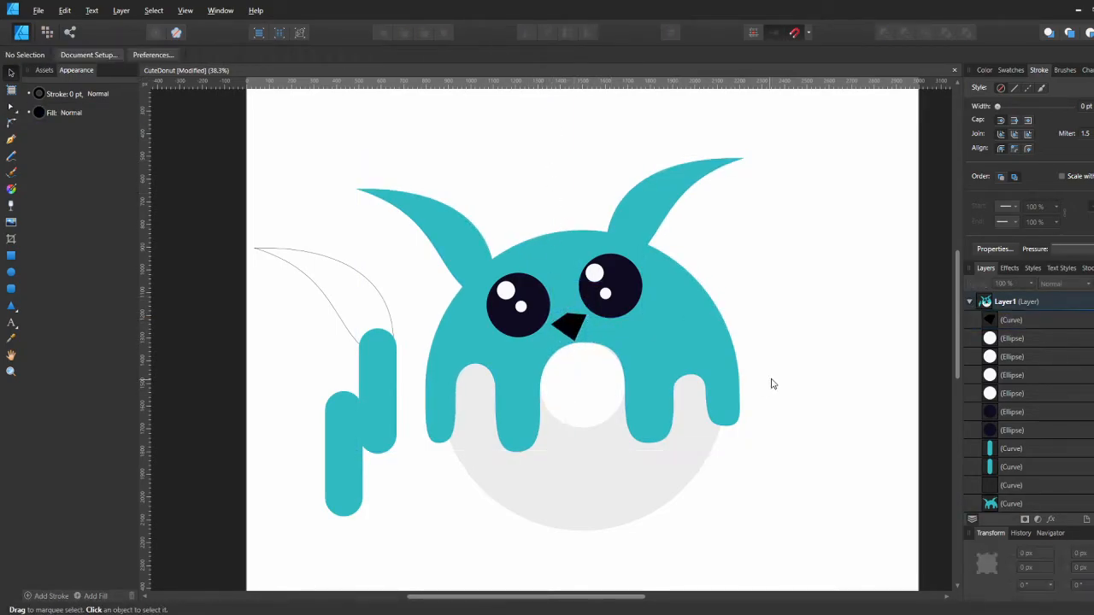
# Try drawing a short mouth line on the lower donut body and bending it at a middle node
pyautogui.press('p')
pyautogui.click(586, 469)
pyautogui.click(633, 468)
pyautogui.press('a')
pyautogui.click(613, 476)
pyautogui.click(612, 477)
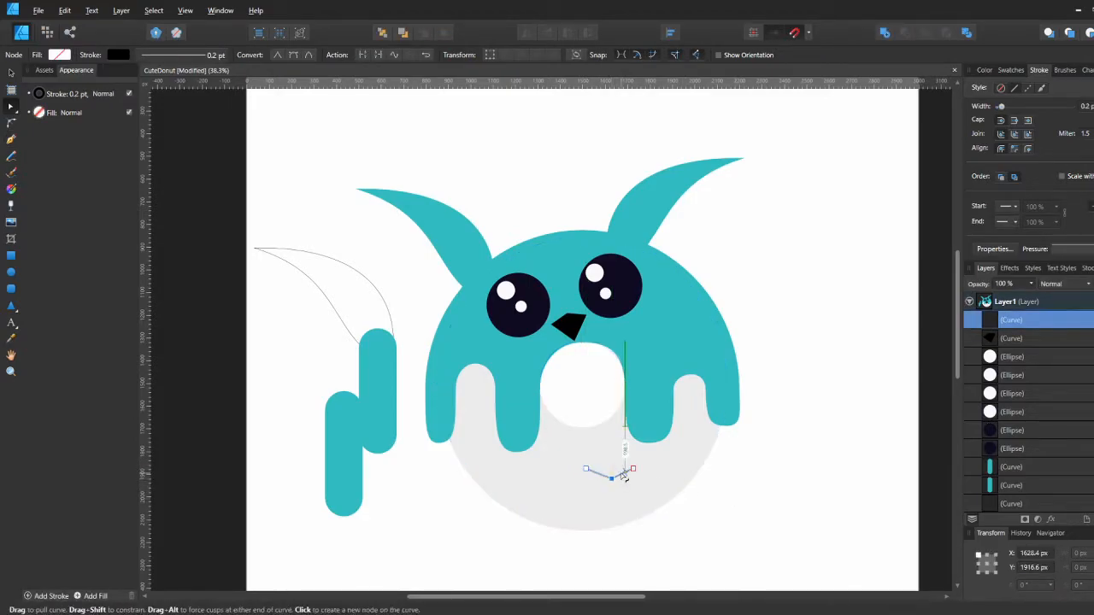
# Try shaping the mouth line into two arcs about 380 px wide with an 8 pt stroke
pyautogui.press('v')
pyautogui.moveTo(600, 466); pyautogui.dragTo(653, 475)
pyautogui.click(185, 55)
pyautogui.click(244, 101)
pyautogui.click(635, 462)
pyautogui.click(648, 473)
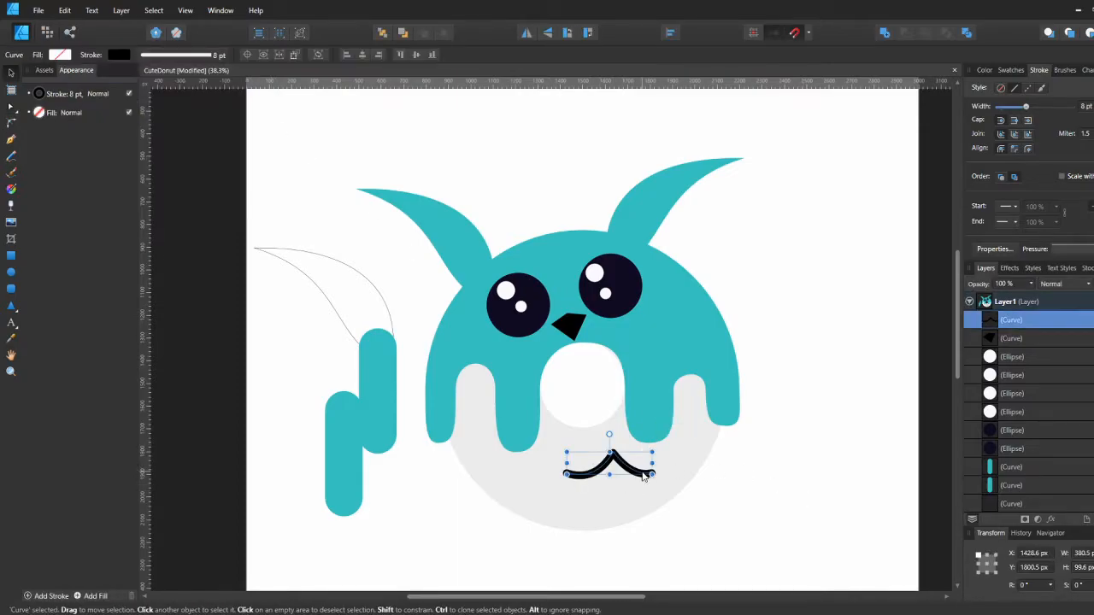
# Try shrinking the mouth line, placing it under the nose and scaling both down together
pyautogui.press('a')
pyautogui.press('v')
pyautogui.moveTo(648, 474); pyautogui.dragTo(622, 488)
pyautogui.moveTo(577, 328)
pyautogui.mouseDown()
pyautogui.moveTo(591, 453)
pyautogui.moveTo(575, 324)
pyautogui.mouseUp()
pyautogui.click(647, 502)
pyautogui.moveTo(594, 479); pyautogui.dragTo(581, 355)
pyautogui.keyDown('shift'); pyautogui.click(573, 323); pyautogui.keyUp('shift')
pyautogui.moveTo(625, 311); pyautogui.dragTo(583, 330)
pyautogui.click(623, 311)
pyautogui.click(571, 324)
pyautogui.click(581, 333)
pyautogui.click(715, 256)
pyautogui.click(585, 329)
# Undo the mouth and nose adjustments and delete the mouth line
pyautogui.hotkey('ctrl', 'z')
pyautogui.hotkey('ctrl', 'z')
pyautogui.hotkey('ctrl', 'z')
pyautogui.hotkey('ctrl', 'z')
pyautogui.hotkey('ctrl', 'z')
pyautogui.hotkey('ctrl', 'z')
pyautogui.hotkey('ctrl', 'z')
pyautogui.hotkey('ctrl', 'z')
pyautogui.hotkey('ctrl', 'z')
pyautogui.hotkey('ctrl', 'z')
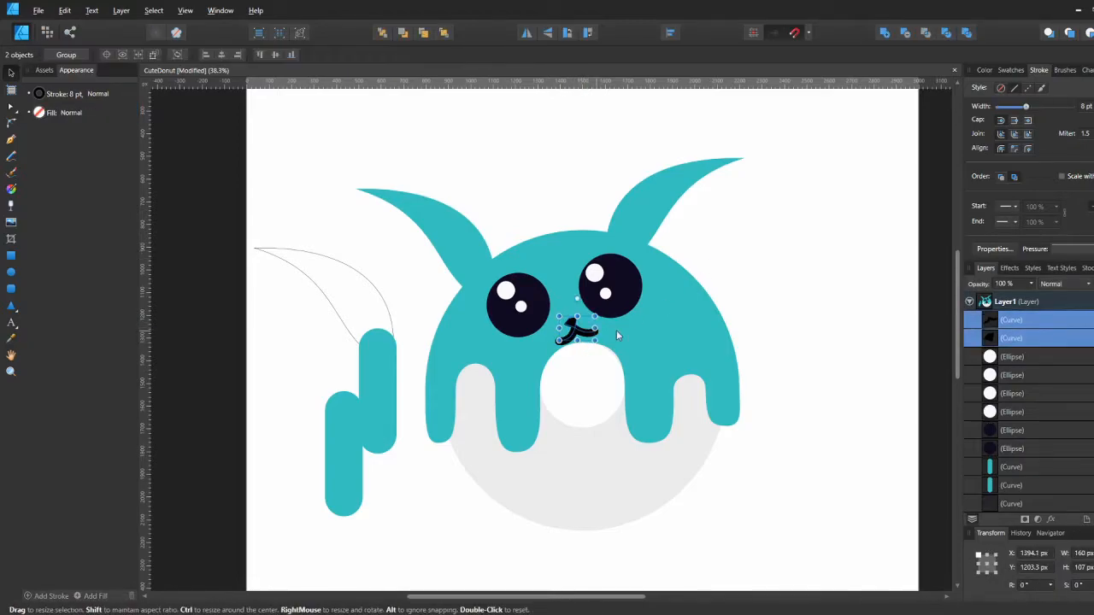
pyautogui.hotkey('ctrl', 'z')
pyautogui.hotkey('ctrl', 'z')
pyautogui.hotkey('ctrl', 'z')
pyautogui.press('Delete')
# Save the document and fit the drawing in view
pyautogui.hotkey('ctrl', 's')
pyautogui.scroll(-1, 757, 412)
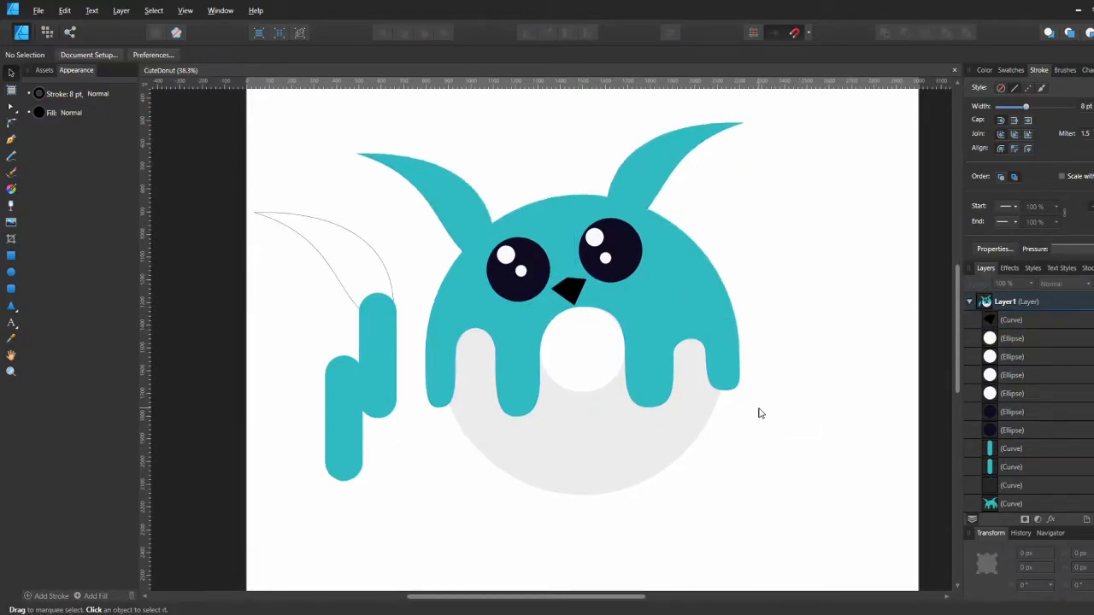
pyautogui.hotkey('ctrl', '0')
pyautogui.scroll(2, 539, 386)
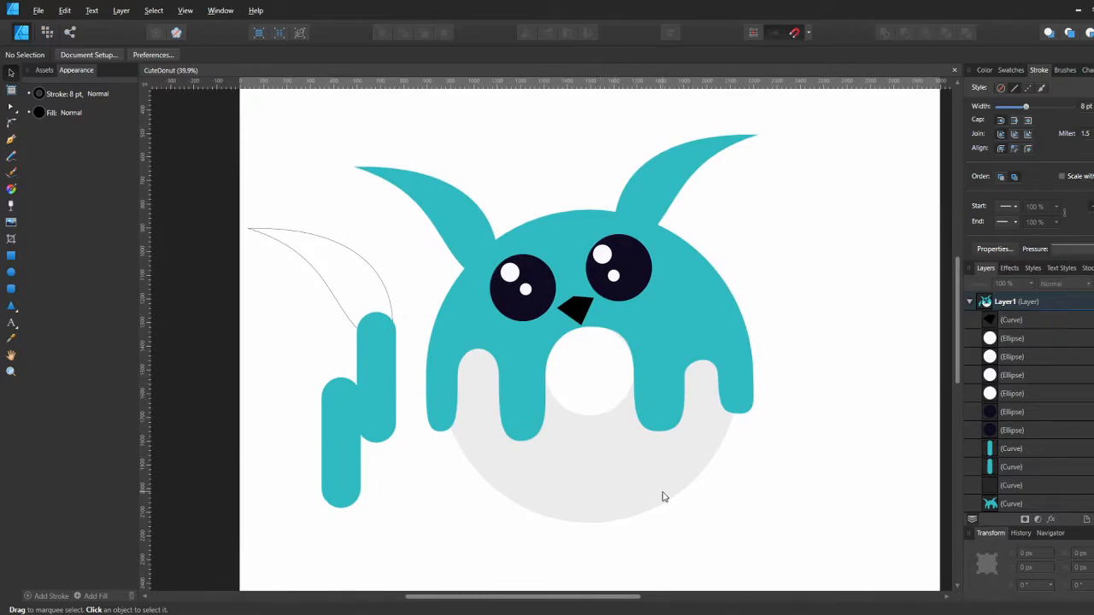
# Draw a rounded foot outline with the Pen tool at the underside of the donut body
pyautogui.click(662, 496)
pyautogui.press('p')
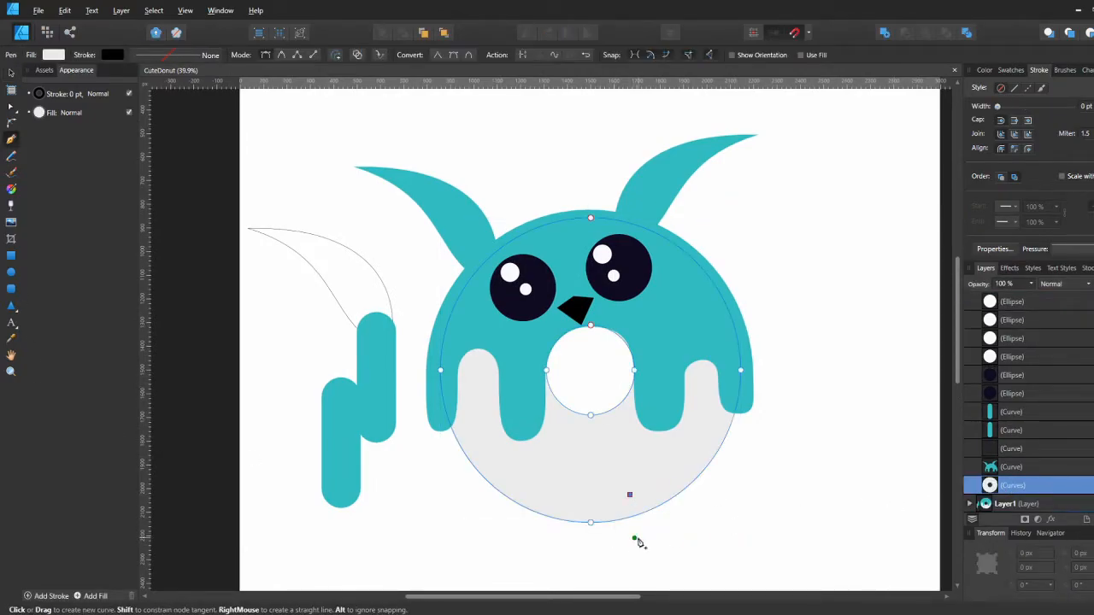
pyautogui.click(629, 496)
pyautogui.press('a')
pyautogui.click(660, 534)
pyautogui.click(293, 55)
pyautogui.moveTo(638, 539); pyautogui.dragTo(669, 493)
pyautogui.press('v')
# Place the foot behind the donut body and add a horizontally flipped duplicate as the foot on the opposite side
pyautogui.moveTo(657, 534); pyautogui.dragTo(493, 524)
pyautogui.press('a')
pyautogui.press('v')
pyautogui.click(653, 480)
pyautogui.hotkey('ctrl', ']')
pyautogui.click(700, 524)
pyautogui.hotkey('ctrl', 'j')
pyautogui.click(527, 33)
pyautogui.moveTo(695, 523); pyautogui.dragTo(688, 523)
pyautogui.click(757, 507)
# Select both feet and set their black outlines to 8 pt
pyautogui.click(687, 529)
pyautogui.keyDown('shift'); pyautogui.click(538, 526); pyautogui.keyUp('shift')
pyautogui.keyDown('shift'); pyautogui.click(542, 489); pyautogui.keyUp('shift')
pyautogui.click(223, 54)
pyautogui.moveTo(595, 531)
pyautogui.mouseDown()
pyautogui.moveTo(619, 534)
pyautogui.moveTo(581, 531)
pyautogui.mouseUp()
# Fine-tune the position of each foot beneath the donut body and save the document
pyautogui.moveTo(640, 528); pyautogui.dragTo(665, 527)
pyautogui.click(623, 556)
pyautogui.click(674, 528)
pyautogui.moveTo(515, 528); pyautogui.dragTo(512, 528)
pyautogui.click(427, 499)
pyautogui.hotkey('ctrl', 's')
# Draw a black ellipse as the right cheek on the icing beside the right eye and tilt it
pyautogui.click(11, 272)
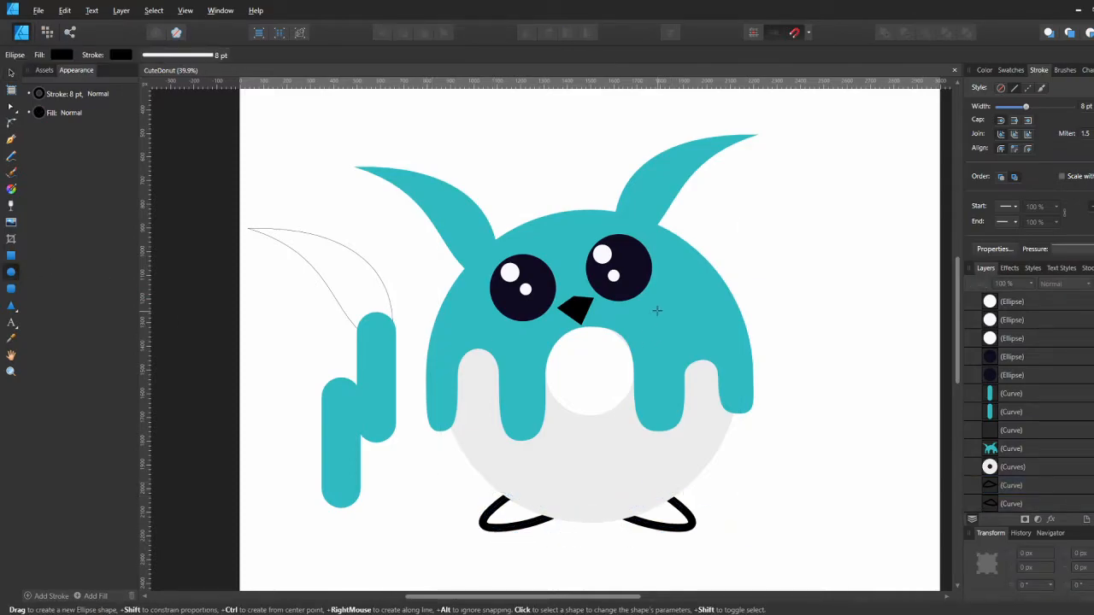
pyautogui.moveTo(704, 319); pyautogui.dragTo(710, 343)
pyautogui.press('v')
pyautogui.moveTo(684, 296)
pyautogui.mouseDown()
pyautogui.moveTo(668, 299)
pyautogui.moveTo(674, 314)
pyautogui.mouseUp()
# Duplicate the cheek to the icing's left side, flip it horizontally, and shrink it to about 175 by 135 px below the left eye
pyautogui.moveTo(674, 315)
pyautogui.mouseDown()
pyautogui.moveTo(479, 330)
pyautogui.moveTo(463, 294)
pyautogui.mouseUp()
pyautogui.click(526, 34)
pyautogui.moveTo(481, 322); pyautogui.dragTo(449, 348)
pyautogui.moveTo(493, 324); pyautogui.dragTo(473, 327)
pyautogui.moveTo(461, 335)
pyautogui.mouseDown()
pyautogui.moveTo(471, 327)
pyautogui.moveTo(444, 333)
pyautogui.moveTo(469, 348)
pyautogui.mouseUp()
pyautogui.click(668, 316)
pyautogui.click(469, 328)
pyautogui.moveTo(474, 336); pyautogui.dragTo(474, 325)
# Move the right cheek slightly up and outward, just below the outer side of the right eye
pyautogui.moveTo(660, 312)
pyautogui.mouseDown()
pyautogui.moveTo(518, 302)
pyautogui.moveTo(668, 292)
pyautogui.mouseUp()
pyautogui.click(796, 268)
pyautogui.click(483, 331)
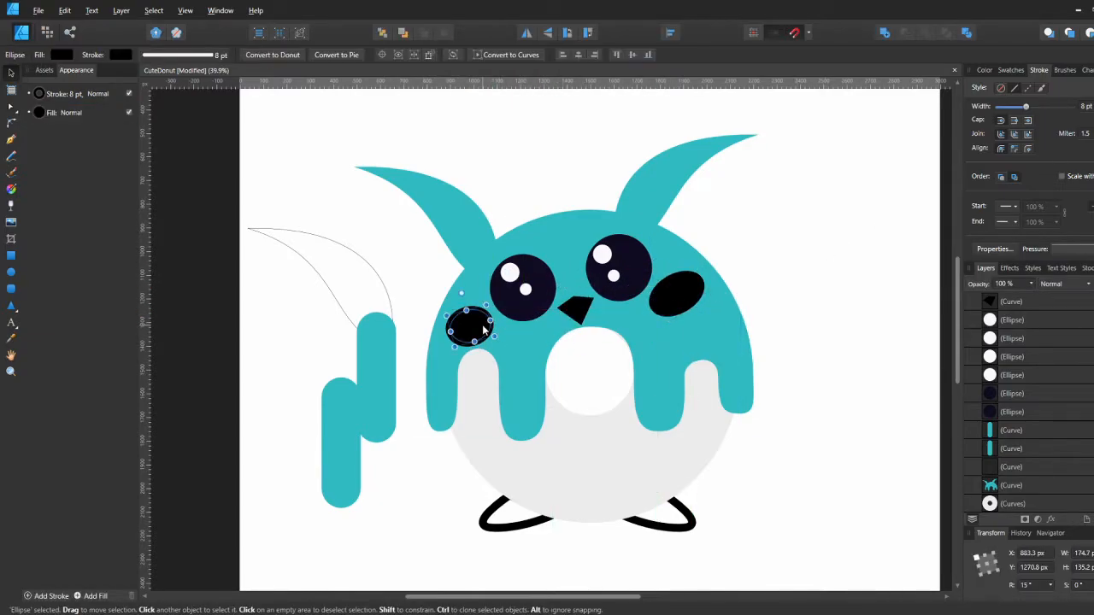
# Duplicate the left foot, move the copy above the donut body in the layer order, and flip and rotate it below the left icing gap
pyautogui.click(772, 249)
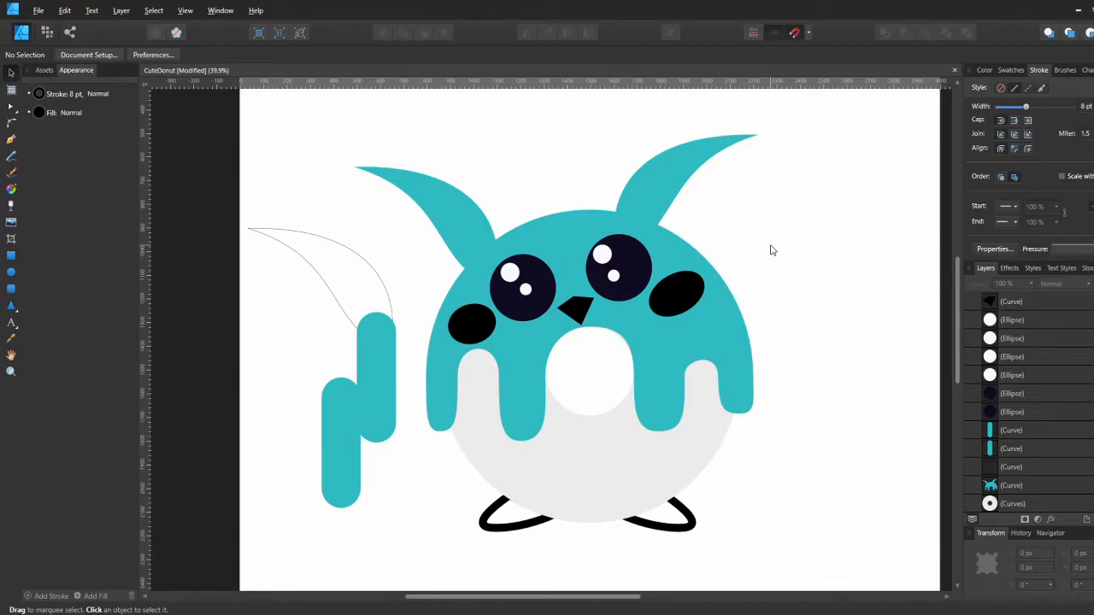
pyautogui.click(502, 530)
pyautogui.doubleClick(1007, 468)
pyautogui.moveTo(1007, 467); pyautogui.dragTo(1007, 441)
pyautogui.moveTo(515, 527); pyautogui.dragTo(515, 424)
pyautogui.moveTo(557, 394); pyautogui.dragTo(542, 377)
pyautogui.click(529, 35)
pyautogui.moveTo(528, 446); pyautogui.dragTo(486, 448)
pyautogui.moveTo(467, 376); pyautogui.dragTo(471, 384)
# Break open the copied shape into a U-shaped arm, flip it horizontally and adjust its rounded end
pyautogui.press('a')
pyautogui.click(363, 55)
pyautogui.click(494, 412)
pyautogui.press('Delete')
pyautogui.press('v')
pyautogui.moveTo(474, 427); pyautogui.dragTo(480, 438)
pyautogui.hotkey('shift', 'h')
pyautogui.press('a')
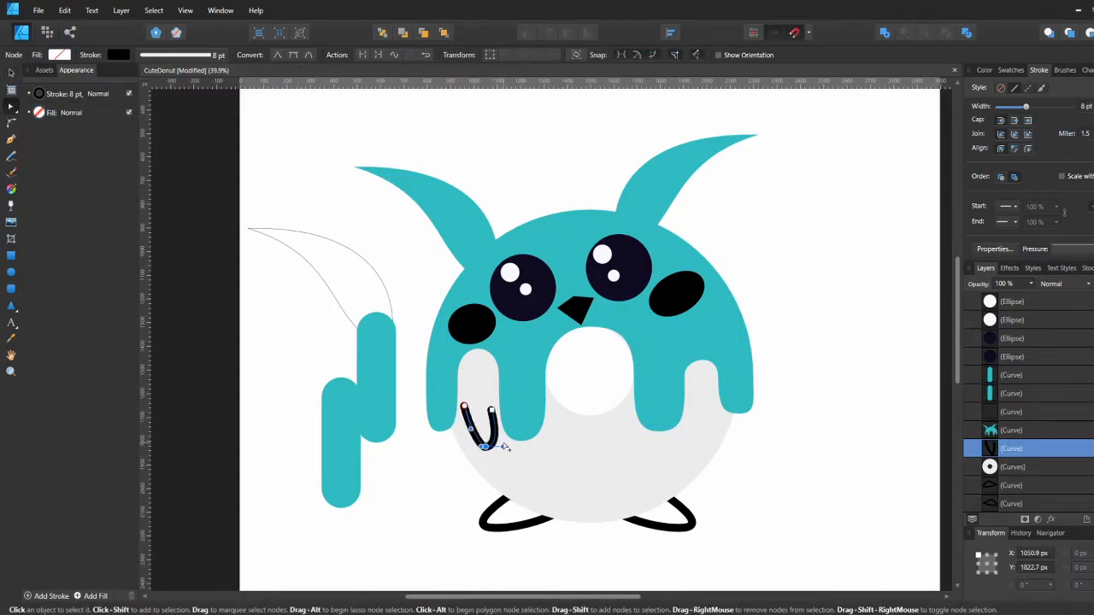
pyautogui.press('v')
# Duplicate the arm to the body's right half, mirror the copy horizontally and adjust its bottom node
pyautogui.moveTo(492, 443); pyautogui.dragTo(647, 462)
pyautogui.hotkey('ctrl', 'd')
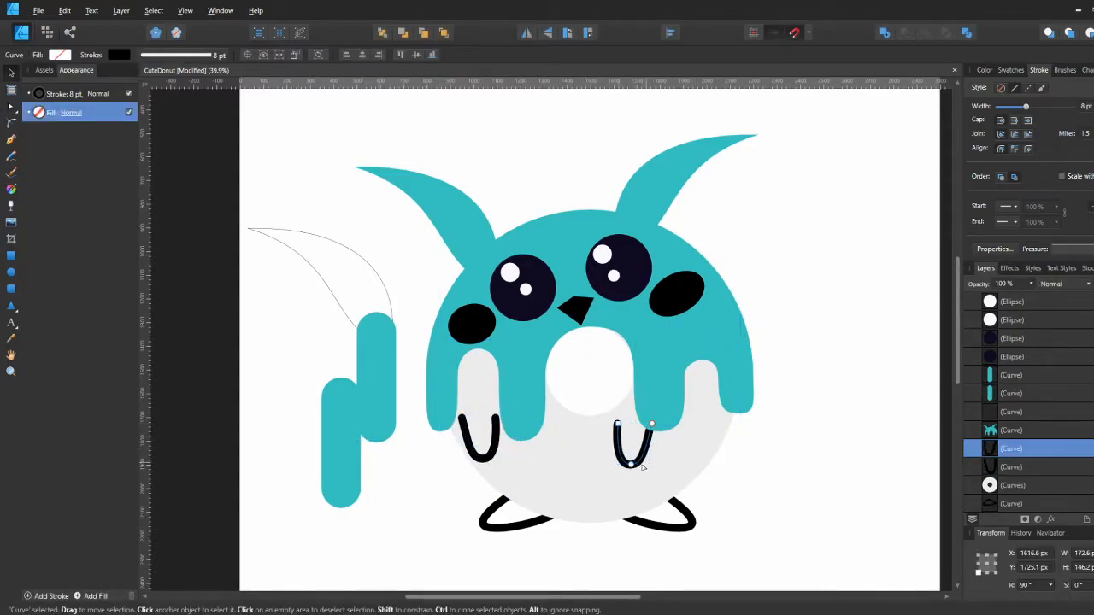
pyautogui.press('a')
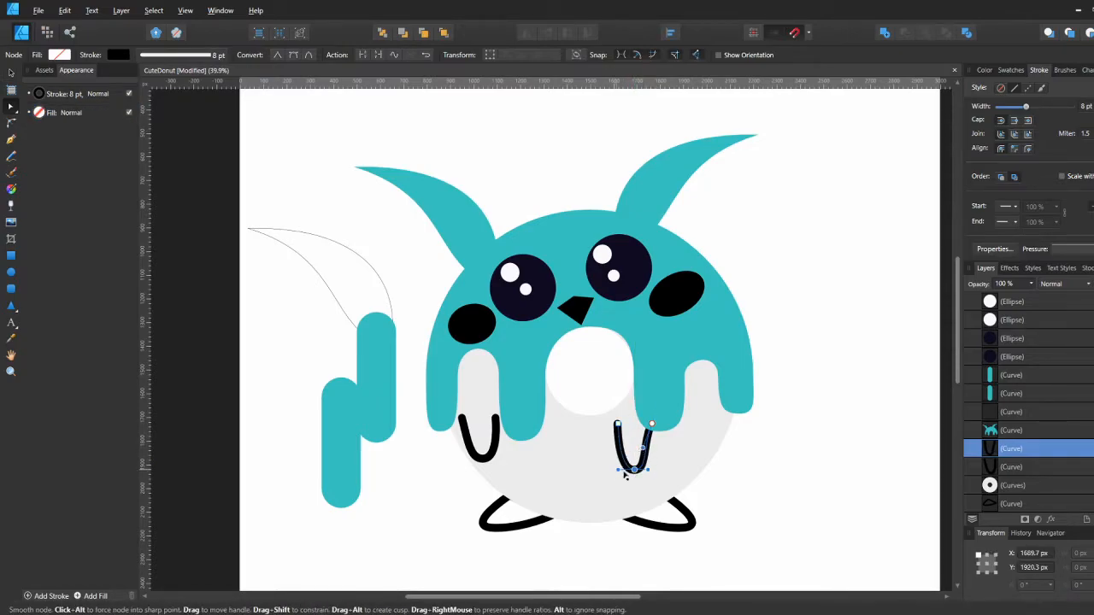
pyautogui.click(806, 422)
# Place the copied arm below the right icing gap and refine its curve, undoing the last adjustment
pyautogui.press('v')
pyautogui.moveTo(643, 466); pyautogui.dragTo(705, 451)
pyautogui.press('a')
pyautogui.click(764, 456)
pyautogui.click(709, 441)
pyautogui.press('v')
pyautogui.hotkey('ctrl', 'z')
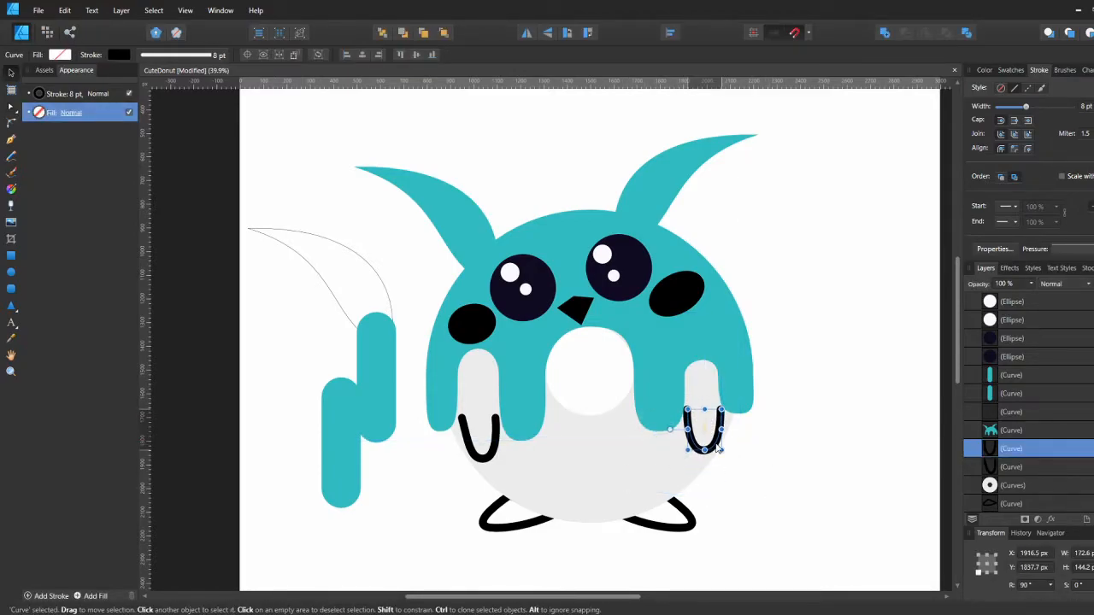
# Fine-tune the size and placement of both arms so they sit below the left and right icing gaps
pyautogui.moveTo(484, 459); pyautogui.dragTo(580, 461)
pyautogui.moveTo(711, 452)
pyautogui.mouseDown()
pyautogui.moveTo(632, 469)
pyautogui.moveTo(711, 452)
pyautogui.mouseUp()
pyautogui.moveTo(577, 461); pyautogui.dragTo(484, 459)
pyautogui.keyDown('shift'); pyautogui.click(707, 449); pyautogui.keyUp('shift')
pyautogui.moveTo(722, 408); pyautogui.dragTo(708, 448)
pyautogui.click(698, 448)
pyautogui.moveTo(493, 456); pyautogui.dragTo(484, 454)
pyautogui.press('a')
pyautogui.click(467, 464)
pyautogui.press('v')
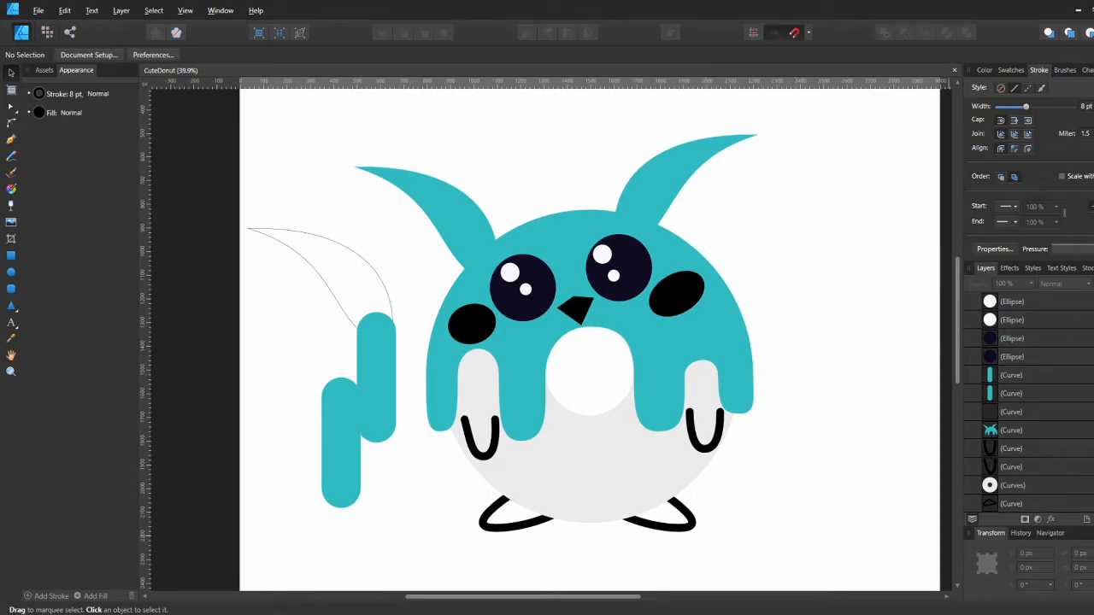
# Duplicate the character's layer and expand the copy to show its contents
pyautogui.click(970, 302)
pyautogui.click(984, 306)
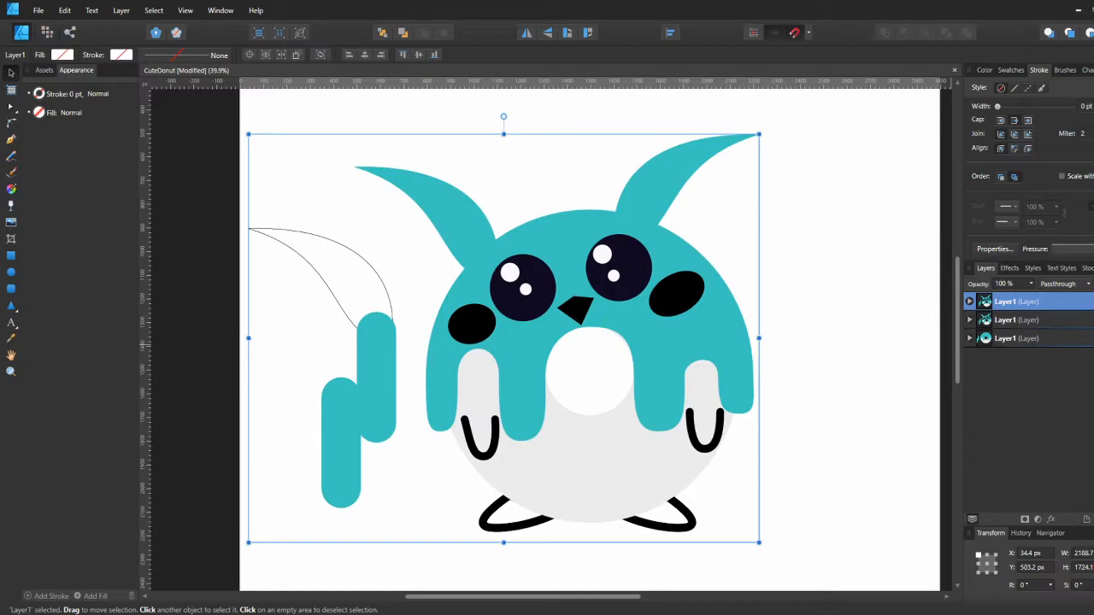
pyautogui.click(969, 302)
# Fill the donut body with orange (C 0, M 67, Y 78, K 0)
pyautogui.scroll(-3, 1009, 401)
pyautogui.click(1013, 430)
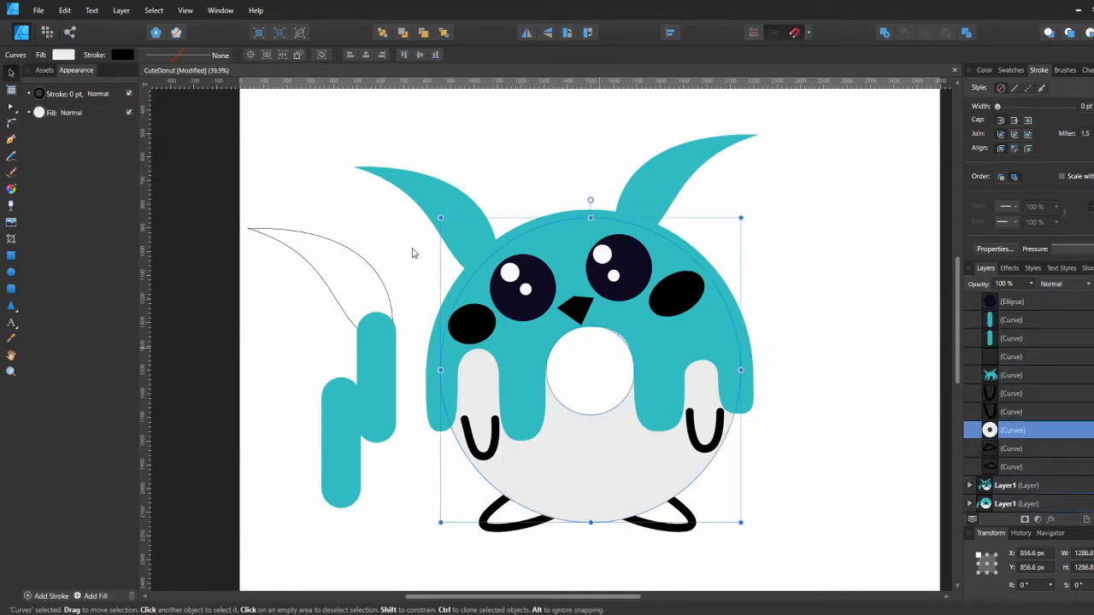
pyautogui.click(63, 54)
pyautogui.click(47, 97)
pyautogui.click(48, 154)
pyautogui.moveTo(110, 185); pyautogui.dragTo(25, 180)
# Shift the icing node on the right edge of the donut hole slightly inward to reduce the exposed orange edge
pyautogui.click(628, 340)
pyautogui.press('a')
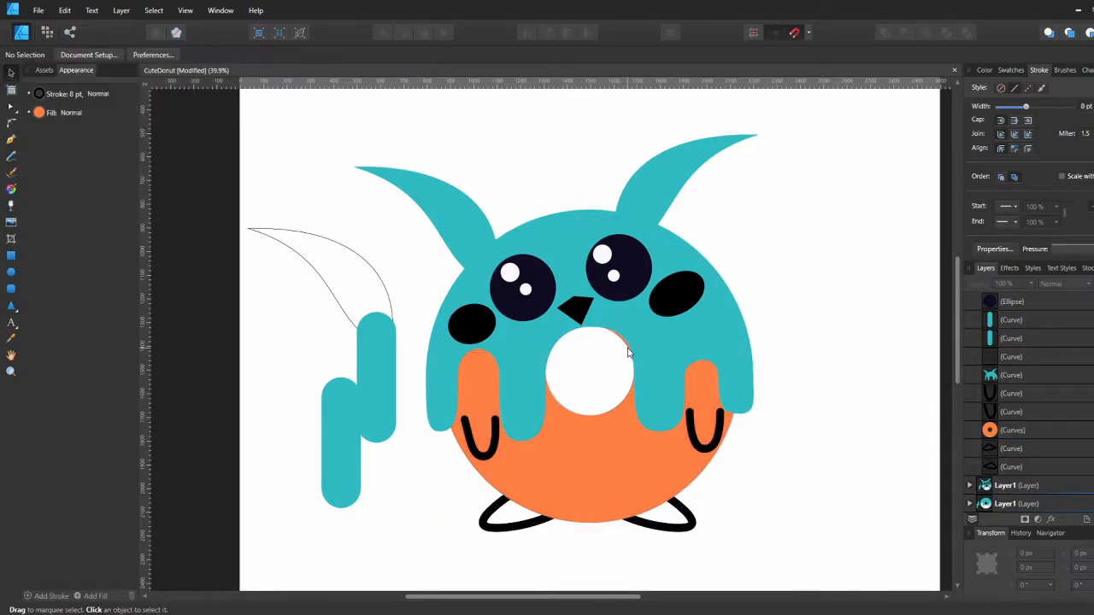
pyautogui.scroll(2, 628, 340)
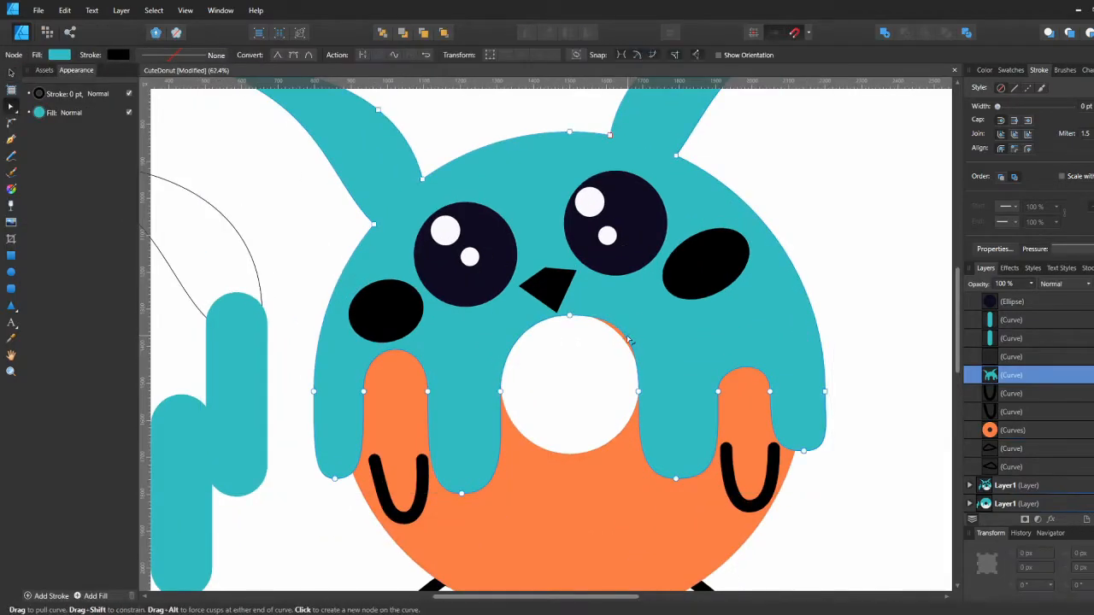
pyautogui.click(638, 392)
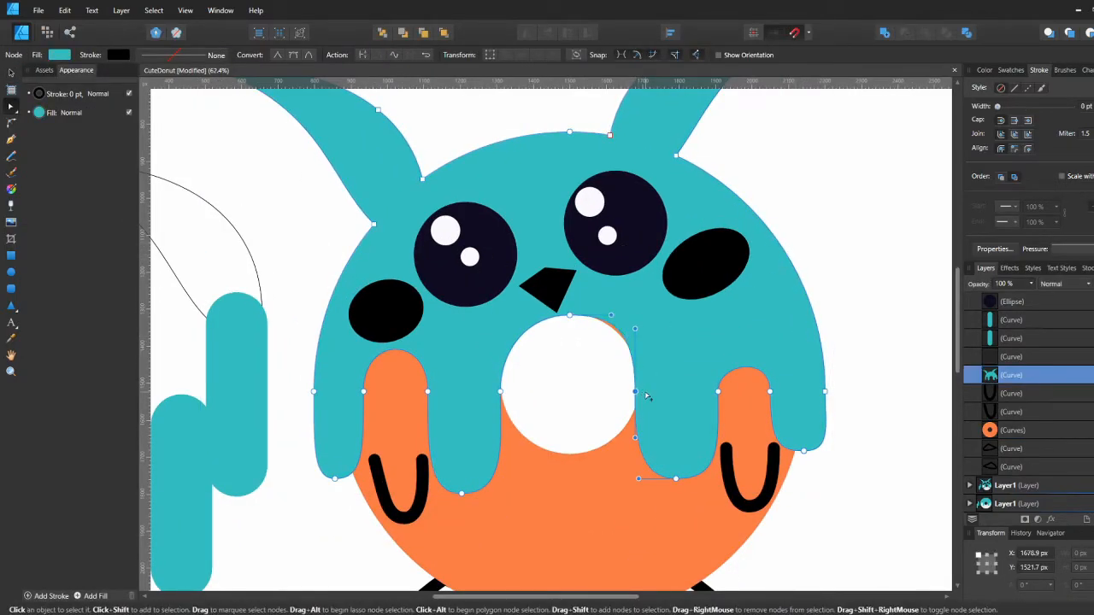
pyautogui.click(831, 177)
pyautogui.scroll(-2, 653, 375)
# Duplicate the donut body, remove the copy's fill and give it an 8 pt black stroke as an outline
pyautogui.press('v')
pyautogui.click(653, 490)
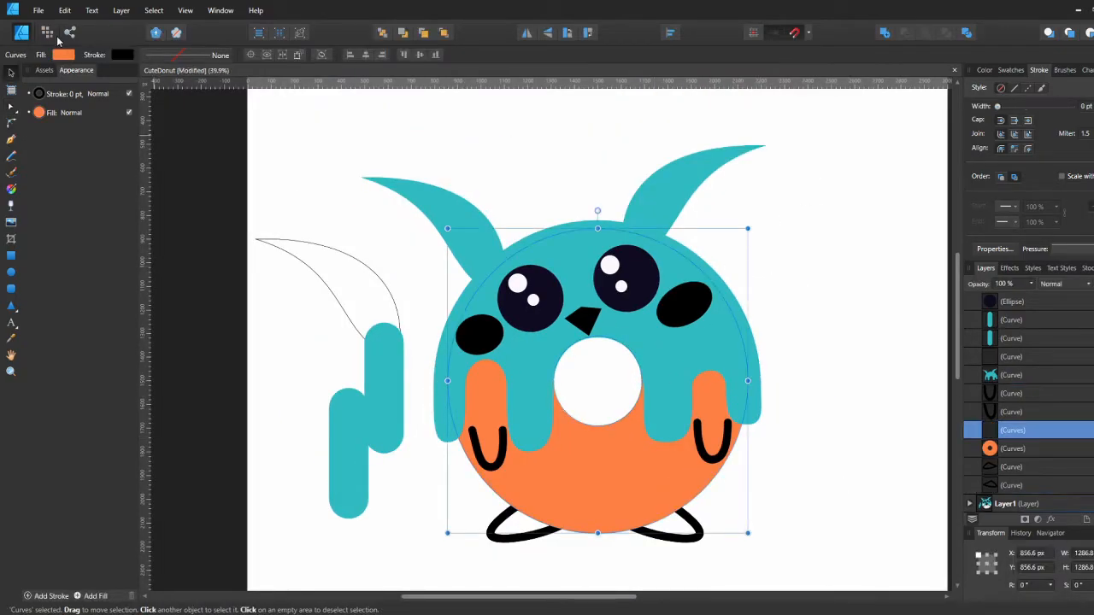
pyautogui.click(64, 55)
pyautogui.click(189, 77)
pyautogui.click(123, 57)
pyautogui.click(181, 56)
pyautogui.click(227, 98)
pyautogui.write('58')
# Duplicate the icing, turn the copy into an unfilled 8 pt black outline, and save the document
pyautogui.click(647, 344)
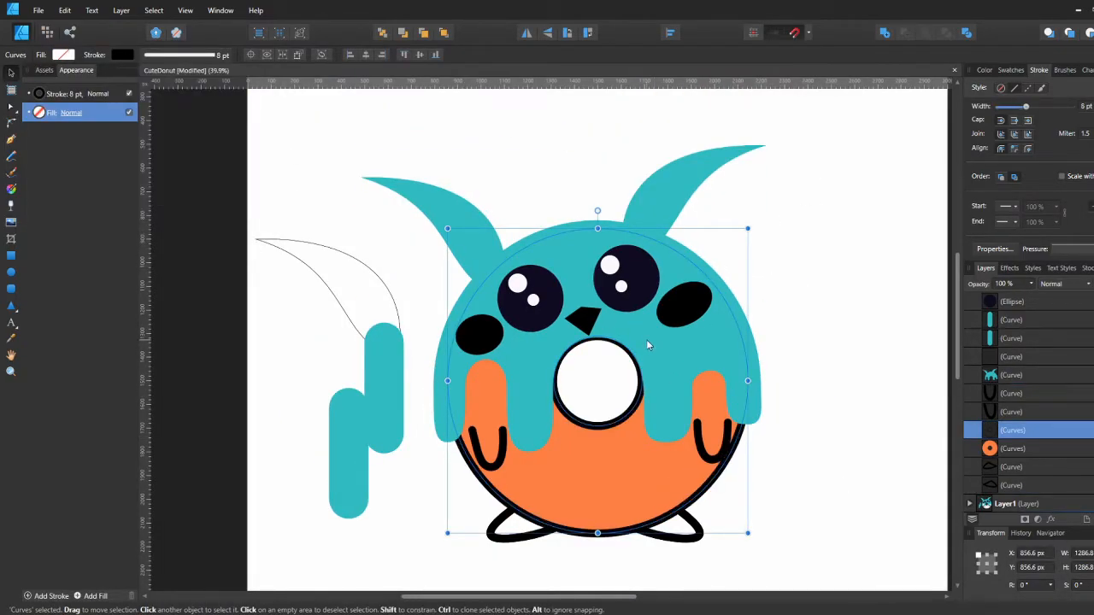
pyautogui.hotkey('ctrl', 'j')
pyautogui.click(61, 56)
pyautogui.click(190, 78)
pyautogui.click(181, 56)
pyautogui.click(222, 98)
pyautogui.write('8')
pyautogui.click(769, 239)
pyautogui.hotkey('ctrl', 's')
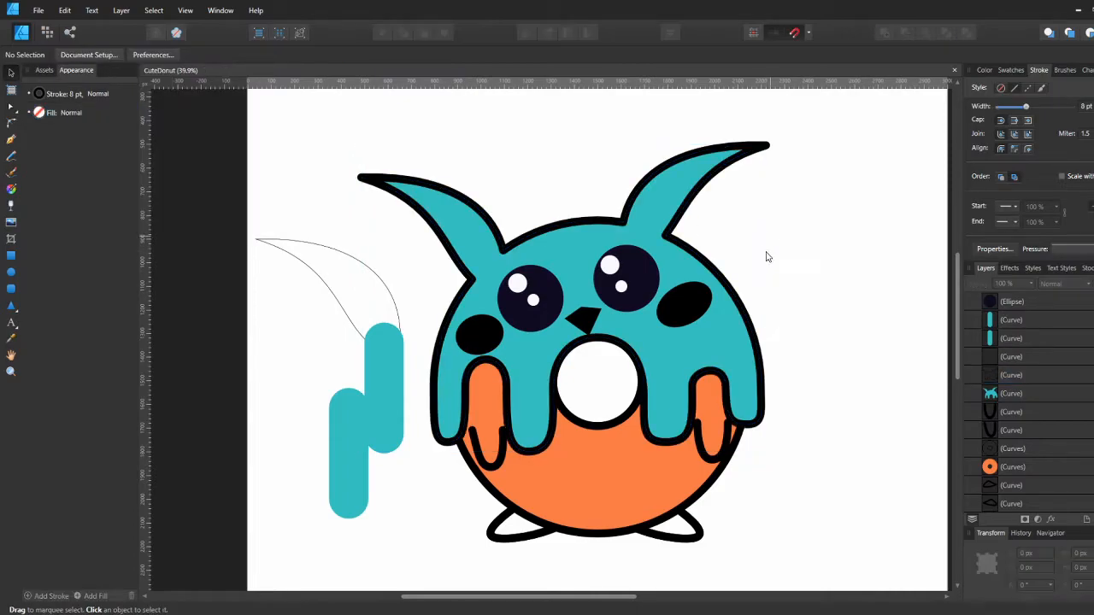
# Set the stroke width of both arms to 5 pt
pyautogui.click(493, 463)
pyautogui.keyDown('shift'); pyautogui.click(713, 441); pyautogui.keyUp('shift')
pyautogui.click(78, 100)
pyautogui.click(443, 252)
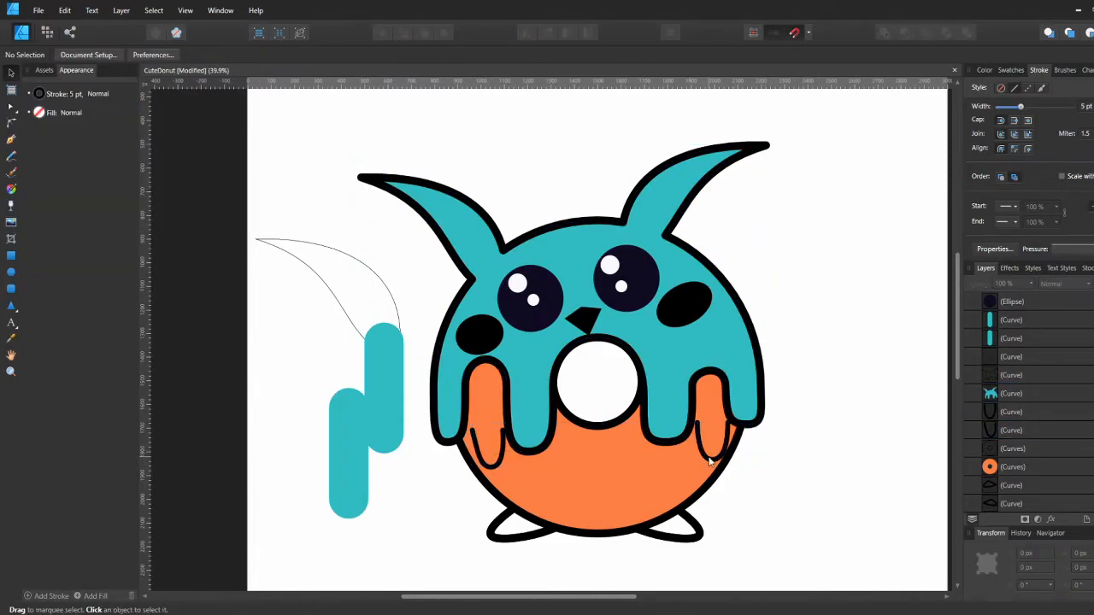
# Move both arms inward and down onto the lower part of the donut body
pyautogui.moveTo(713, 460); pyautogui.dragTo(680, 489)
pyautogui.moveTo(493, 466); pyautogui.dragTo(530, 496)
pyautogui.hotkey('ctrl', 'd')
pyautogui.moveTo(681, 494); pyautogui.dragTo(670, 494)
pyautogui.hotkey('ctrl', 'd')
# Fill both feet with the body's orange and remove their stroke
pyautogui.click(513, 539)
pyautogui.keyDown('shift'); pyautogui.click(689, 540); pyautogui.keyUp('shift')
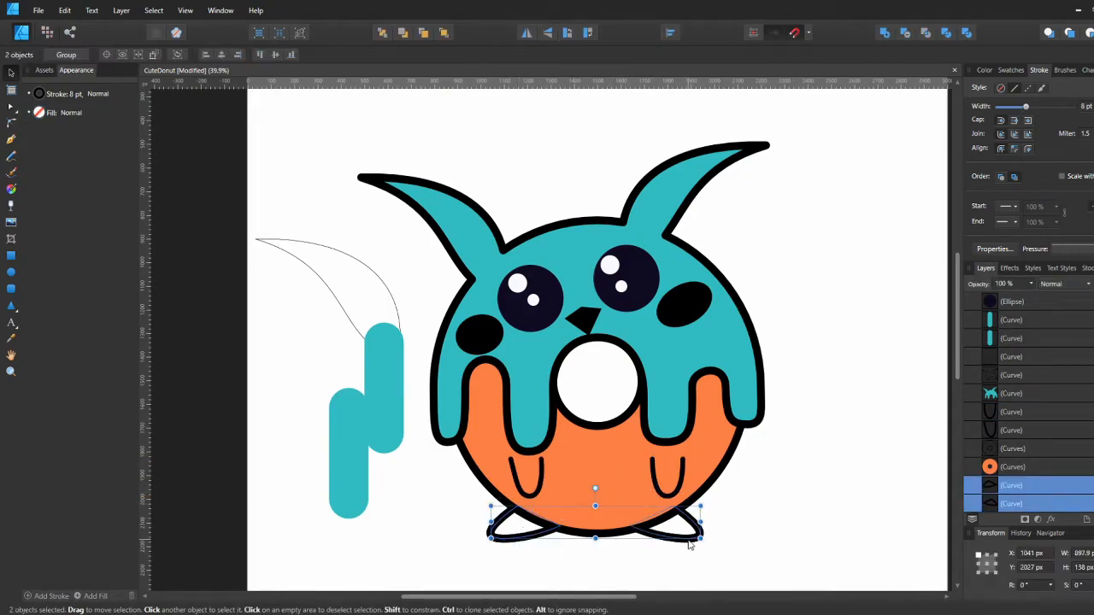
pyautogui.click(39, 112)
pyautogui.click(45, 155)
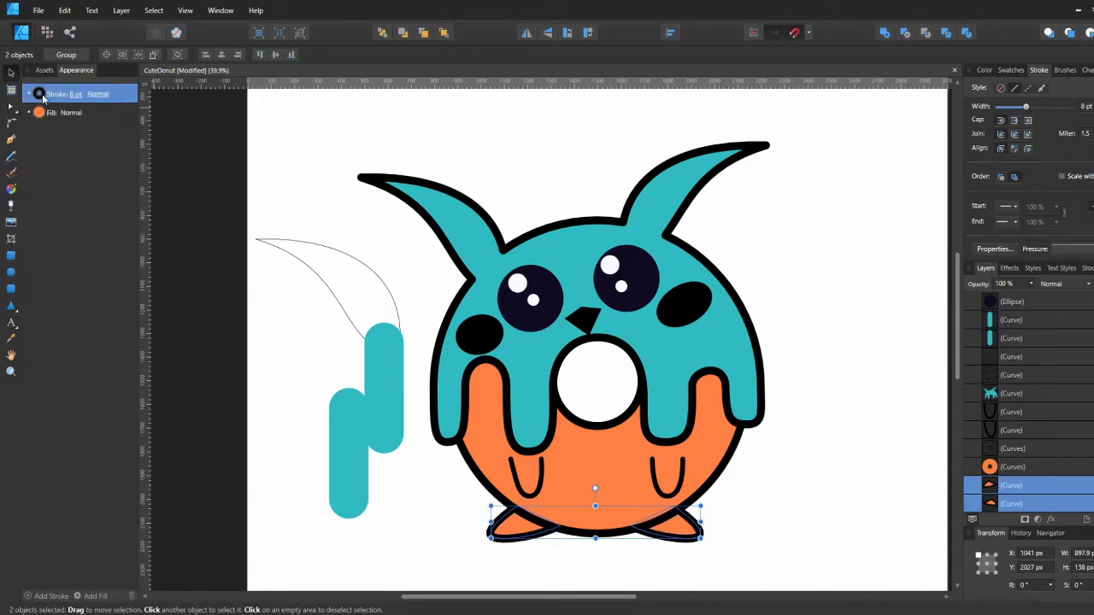
pyautogui.click(41, 95)
pyautogui.click(20, 134)
# Duplicate both feet and remove the fill from the copies
pyautogui.scroll(-1, 915, 495)
pyautogui.click(855, 513)
pyautogui.moveTo(726, 555); pyautogui.dragTo(535, 482)
pyautogui.scroll(-1, 1015, 473)
pyautogui.scroll(3, 1022, 453)
pyautogui.scroll(-3, 1023, 450)
pyautogui.click(1093, 485)
pyautogui.keyDown('shift'); pyautogui.click(1018, 449); pyautogui.keyUp('shift')
pyautogui.hotkey('ctrl', 'j')
pyautogui.click(39, 113)
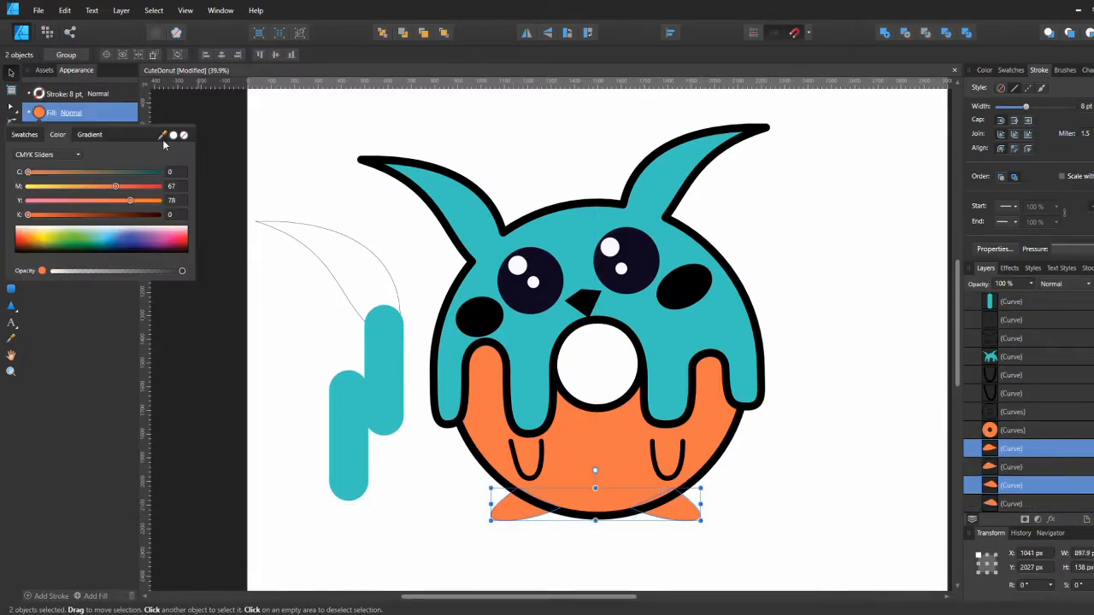
pyautogui.click(183, 134)
# Apply an 8 pt black stroke to each unfilled foot copy so both feet are outlined
pyautogui.click(45, 96)
pyautogui.click(269, 223)
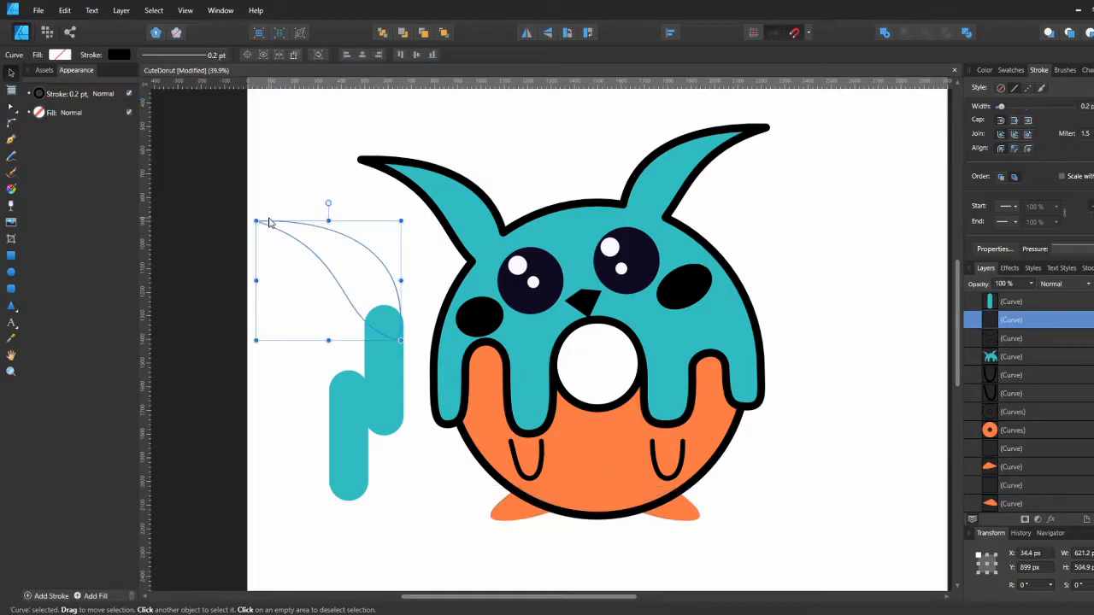
pyautogui.click(1015, 451)
pyautogui.click(41, 96)
pyautogui.click(53, 134)
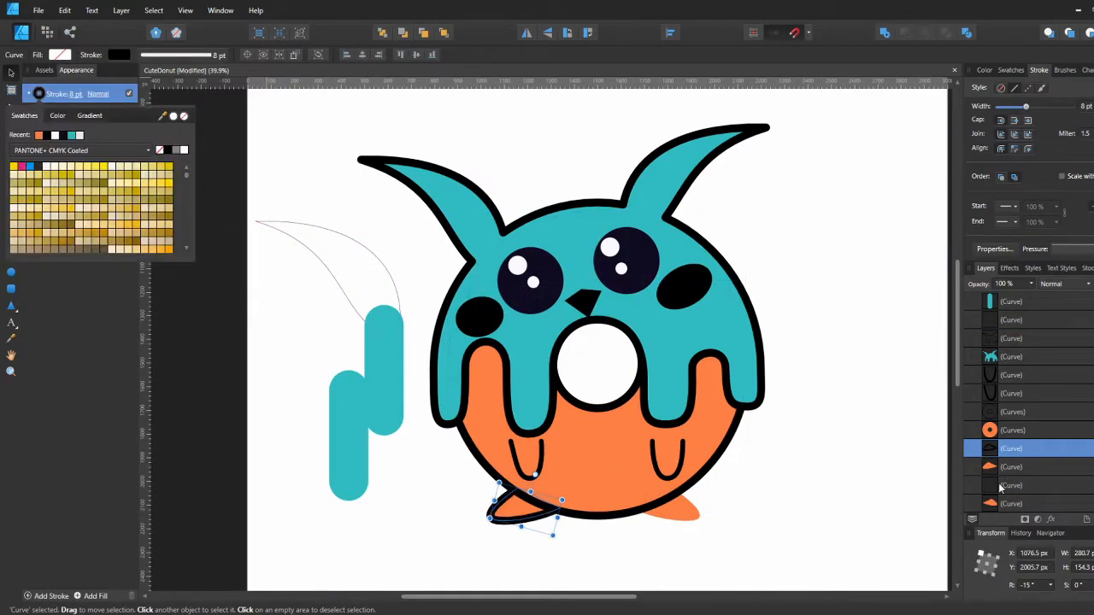
pyautogui.click(1001, 486)
pyautogui.click(43, 98)
pyautogui.click(53, 135)
pyautogui.click(820, 384)
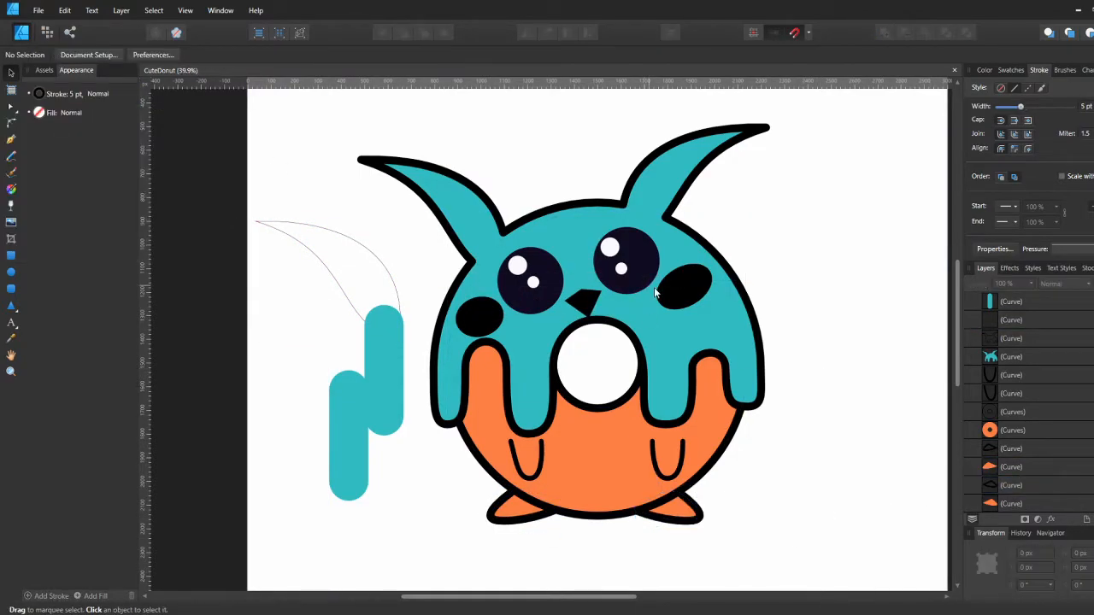
# Nudge the nose slightly up and to the left above the donut hole
pyautogui.moveTo(589, 303); pyautogui.dragTo(589, 299)
pyautogui.click(814, 265)
pyautogui.click(587, 307)
pyautogui.click(782, 249)
# Nudge both cheeks slightly upward and fine-tune the right cheek's tilt
pyautogui.click(481, 327)
pyautogui.moveTo(484, 334); pyautogui.dragTo(483, 328)
pyautogui.click(684, 296)
pyautogui.moveTo(708, 251); pyautogui.dragTo(710, 253)
pyautogui.moveTo(691, 301); pyautogui.dragTo(690, 299)
pyautogui.click(780, 244)
# Bring in the five-color palette image by pasting it and place it above the character's horns
pyautogui.click(599, 488)
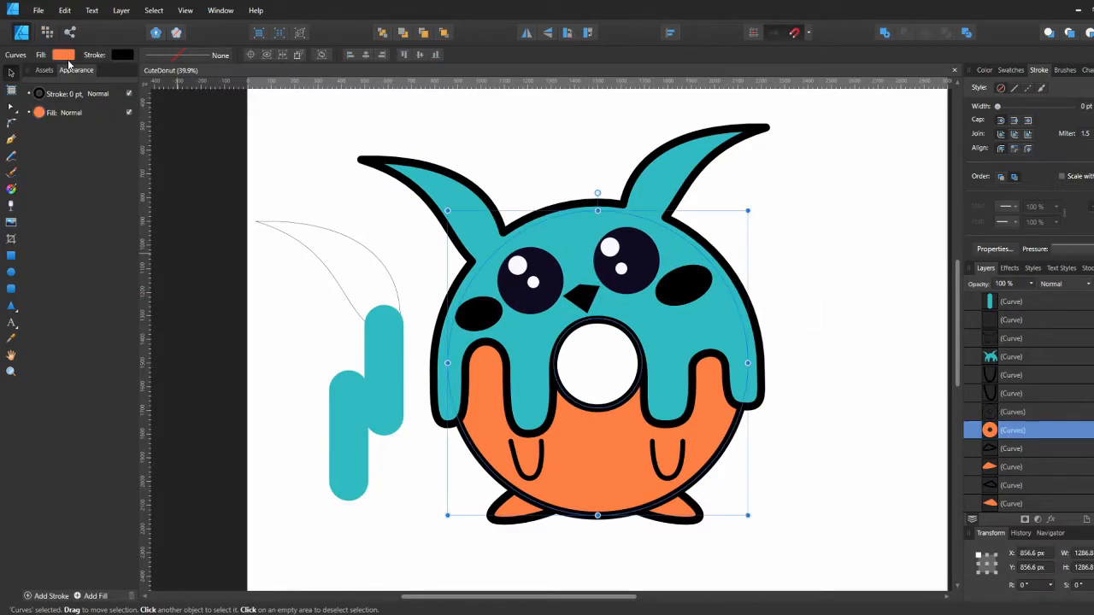
pyautogui.click(63, 54)
pyautogui.click(587, 602)
pyautogui.click(84, 295)
pyautogui.click(1060, 8)
pyautogui.click(858, 310)
pyautogui.hotkey('ctrl', 'v')
pyautogui.moveTo(615, 335); pyautogui.dragTo(634, 163)
pyautogui.scroll(-2, 636, 374)
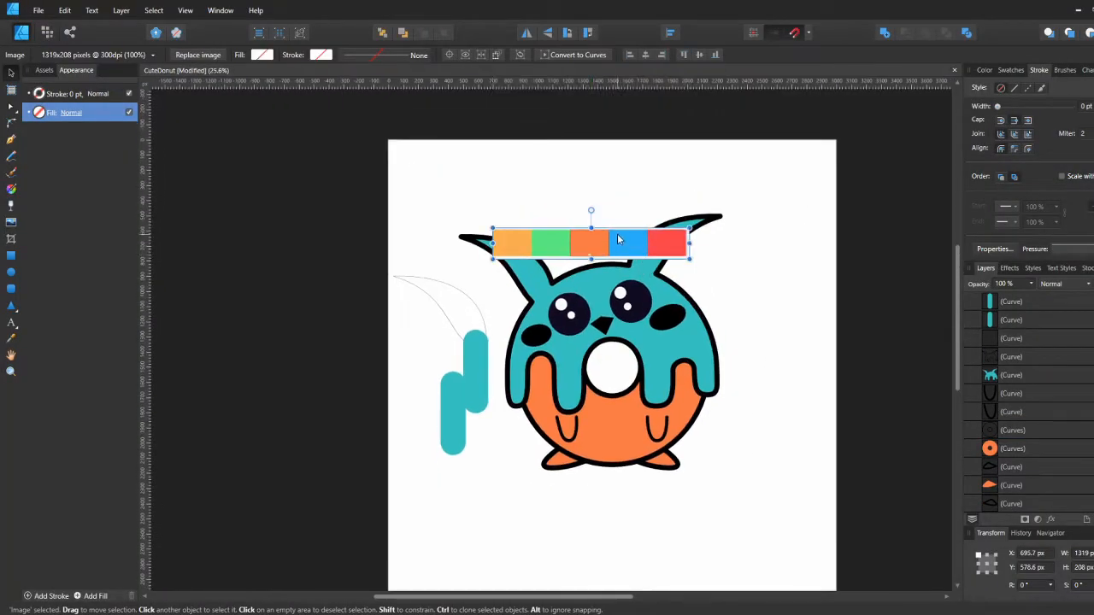
pyautogui.moveTo(621, 239); pyautogui.dragTo(620, 174)
pyautogui.moveTo(681, 281); pyautogui.dragTo(620, 255)
# Fill the icing and horns with the green sampled from the palette image
pyautogui.click(506, 323)
pyautogui.click(60, 55)
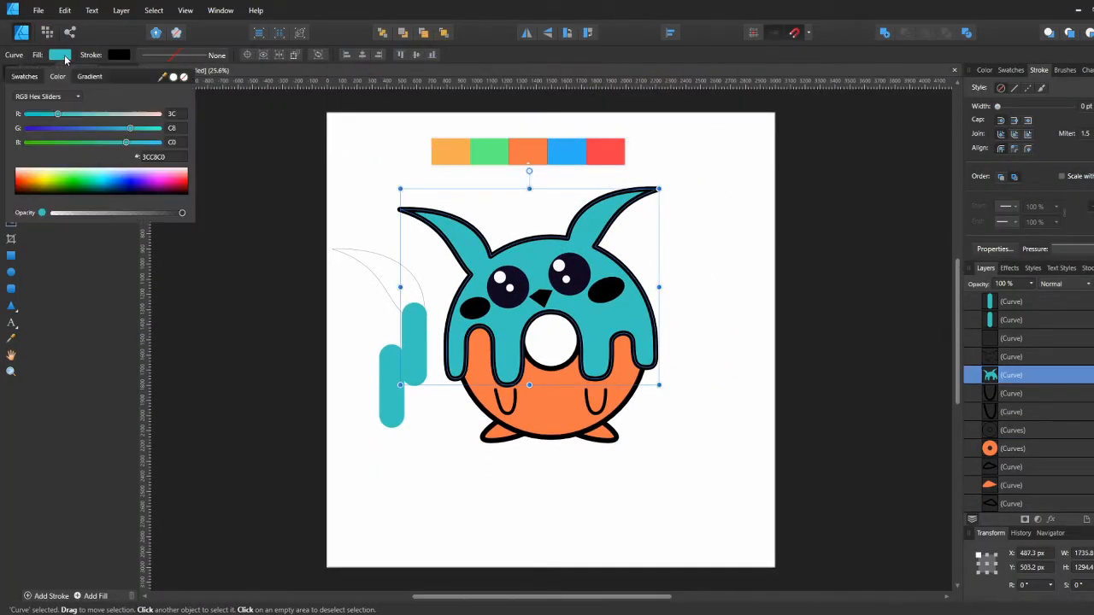
pyautogui.moveTo(163, 76); pyautogui.dragTo(489, 152)
pyautogui.click(240, 165)
pyautogui.click(240, 166)
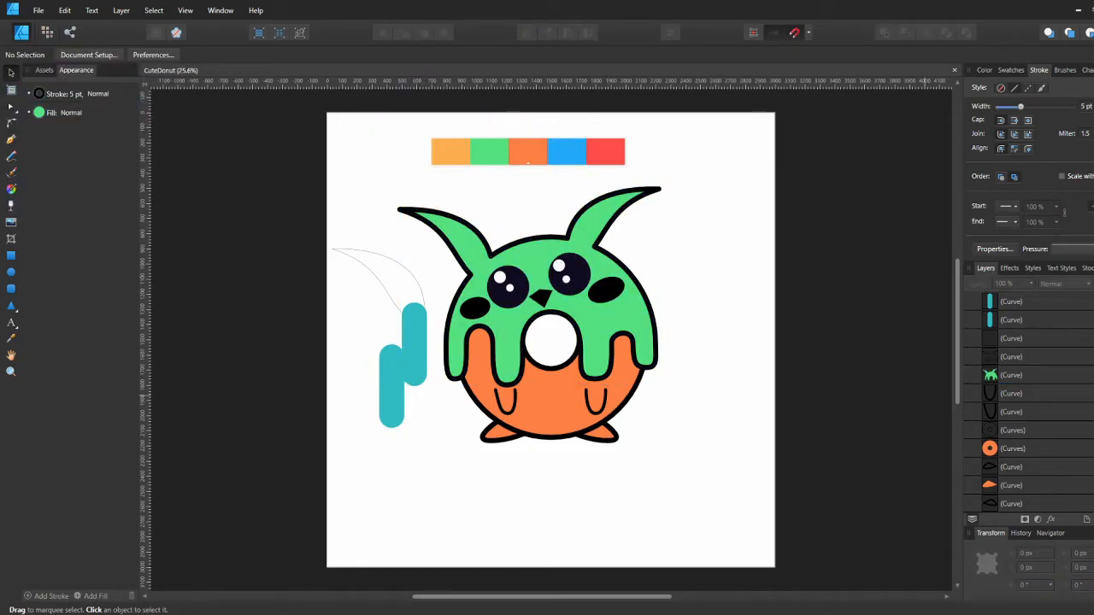
# Fill both cheeks with the blue sampled from the palette image and set their stroke to 6 pt
pyautogui.click(606, 291)
pyautogui.keyDown('shift'); pyautogui.click(476, 309); pyautogui.keyUp('shift')
pyautogui.click(39, 113)
pyautogui.moveTo(163, 135); pyautogui.dragTo(555, 154)
pyautogui.click(317, 146)
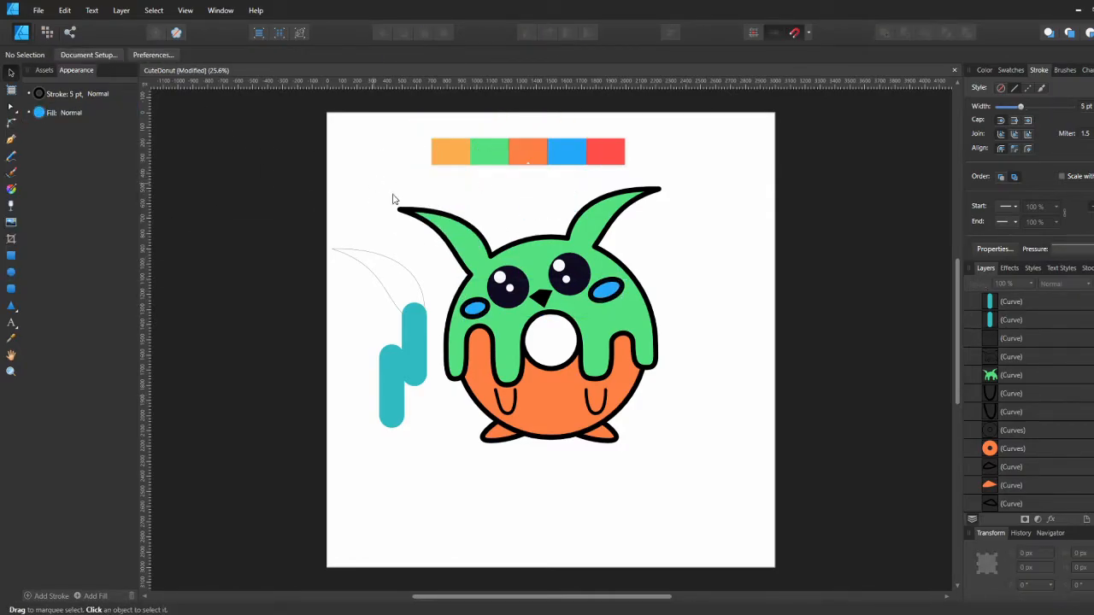
pyautogui.click(40, 93)
pyautogui.click(681, 251)
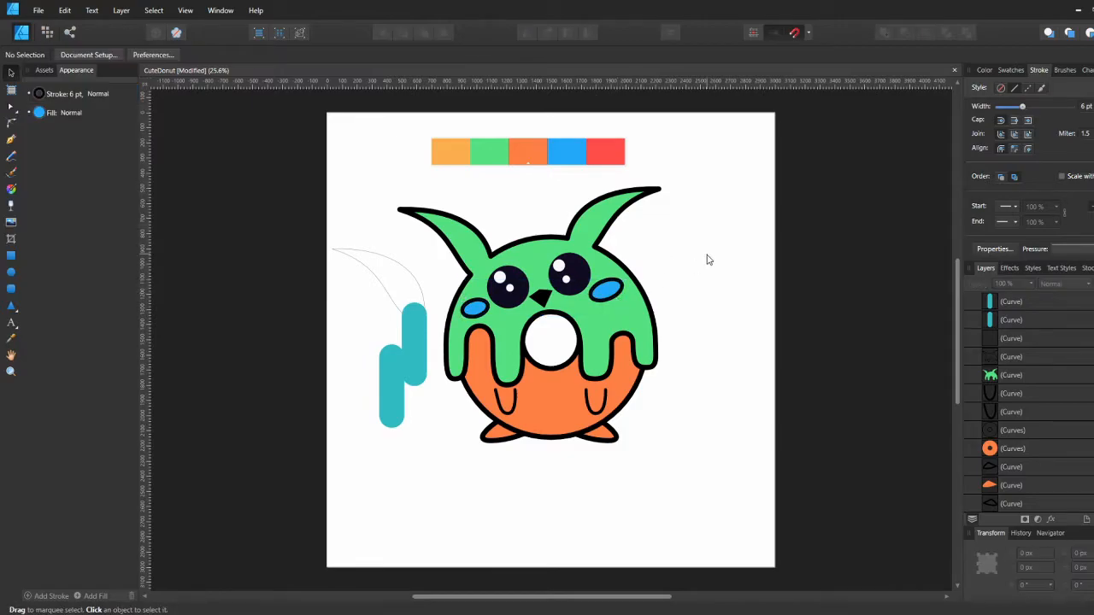
# Duplicate the spare horn curve, shrink it to about 485 by 394 px and fill it dark green (C 51, M 0, Y 73, K about 76)
pyautogui.click(385, 263)
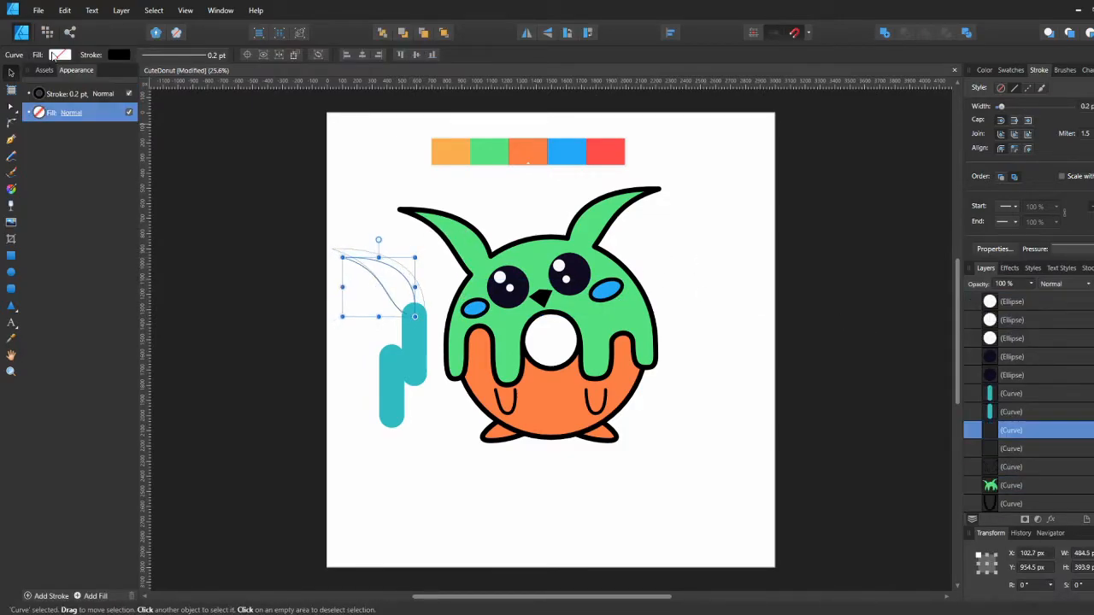
pyautogui.click(54, 57)
pyautogui.click(26, 77)
pyautogui.click(107, 115)
pyautogui.click(57, 77)
pyautogui.click(47, 97)
pyautogui.click(41, 164)
pyautogui.moveTo(29, 157); pyautogui.dragTo(129, 162)
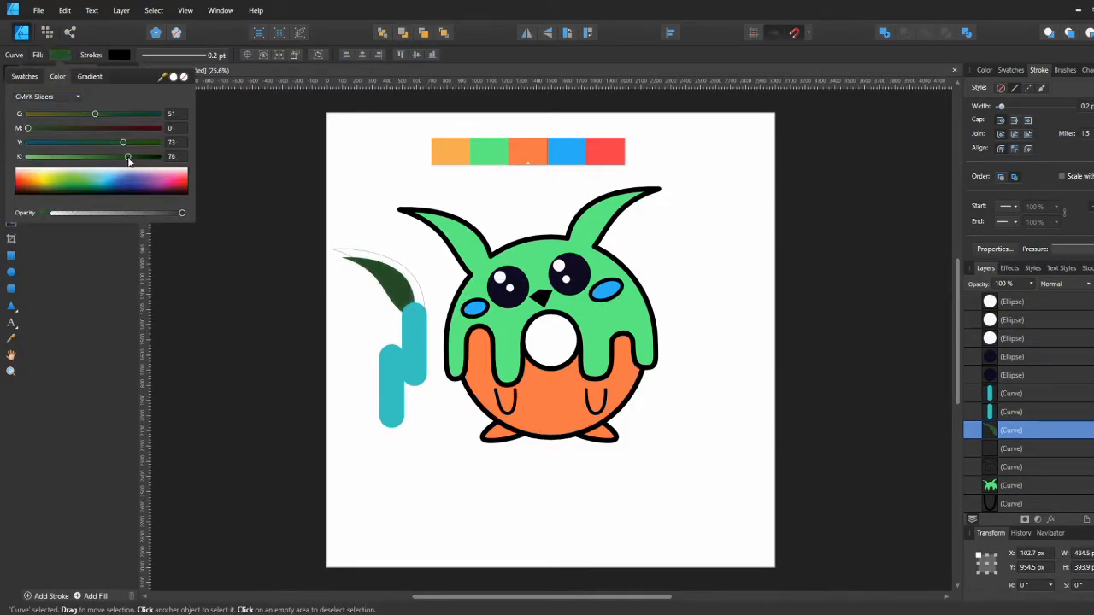
# Remove the dark green shape's stroke and move it onto the left horn
pyautogui.click(118, 55)
pyautogui.click(204, 77)
pyautogui.moveTo(393, 283)
pyautogui.mouseDown()
pyautogui.moveTo(467, 247)
pyautogui.moveTo(482, 226)
pyautogui.moveTo(472, 242)
pyautogui.moveTo(469, 227)
pyautogui.mouseUp()
# Reshape the dark green shape's nodes and handles to fit inside the left horn with a rounded lower end
pyautogui.press('a')
pyautogui.click(484, 225)
pyautogui.click(472, 243)
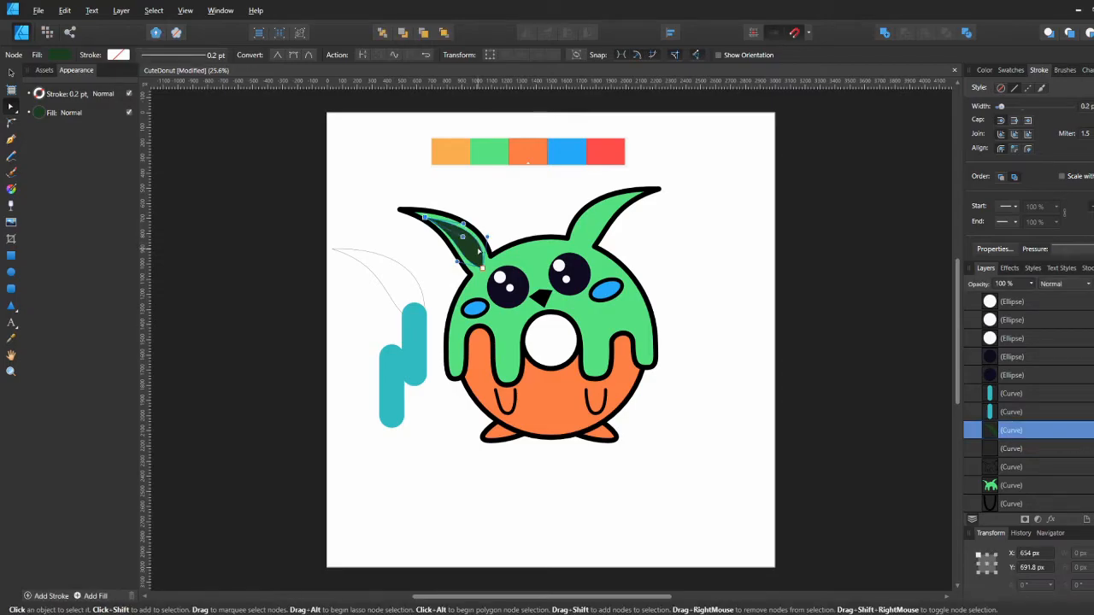
pyautogui.click(485, 224)
pyautogui.scroll(2, 459, 230)
pyautogui.scroll(1, 468, 243)
pyautogui.click(469, 244)
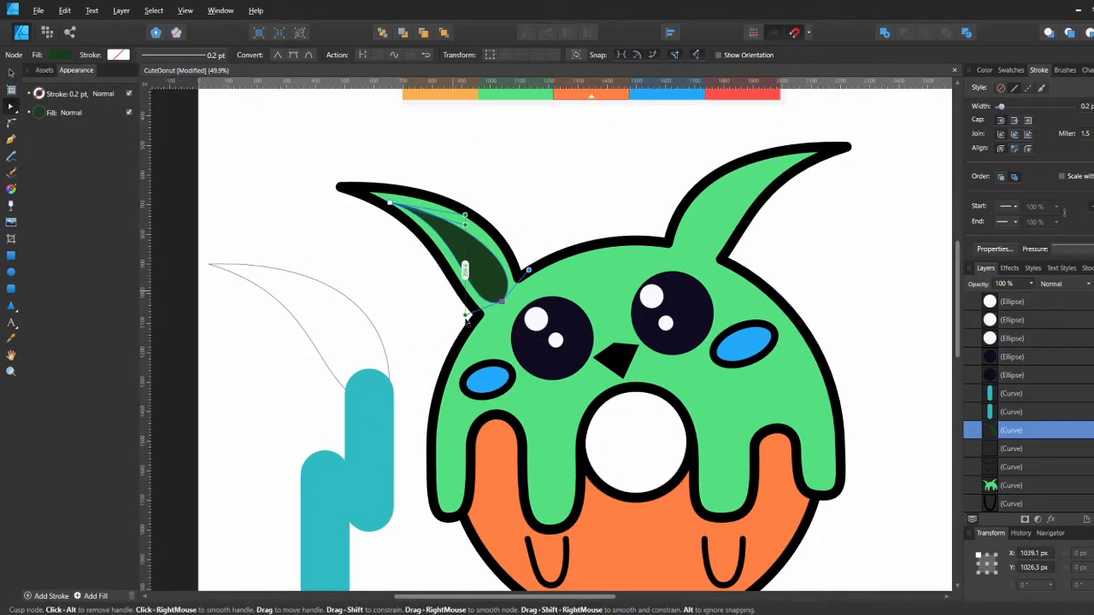
pyautogui.click(388, 202)
pyautogui.press('v')
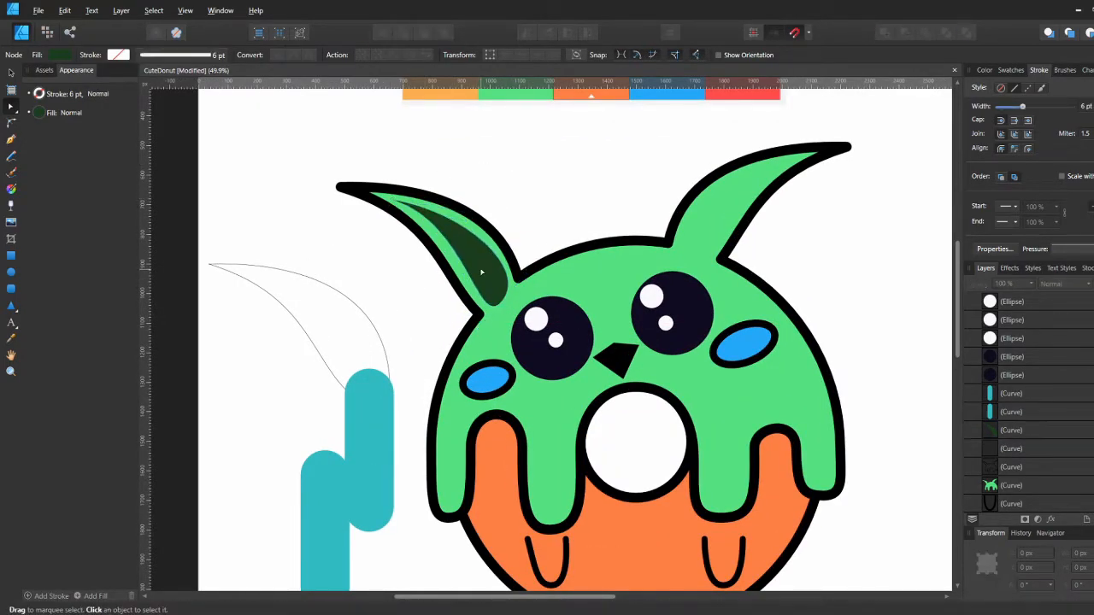
# Duplicate the dark green inner shape, mirror it horizontally into the right horn and fine-tune its nodes to fit
pyautogui.scroll(-1, 487, 254)
pyautogui.hotkey('ctrl', 'j')
pyautogui.click(527, 32)
pyautogui.moveTo(444, 251); pyautogui.dragTo(679, 214)
pyautogui.press('a')
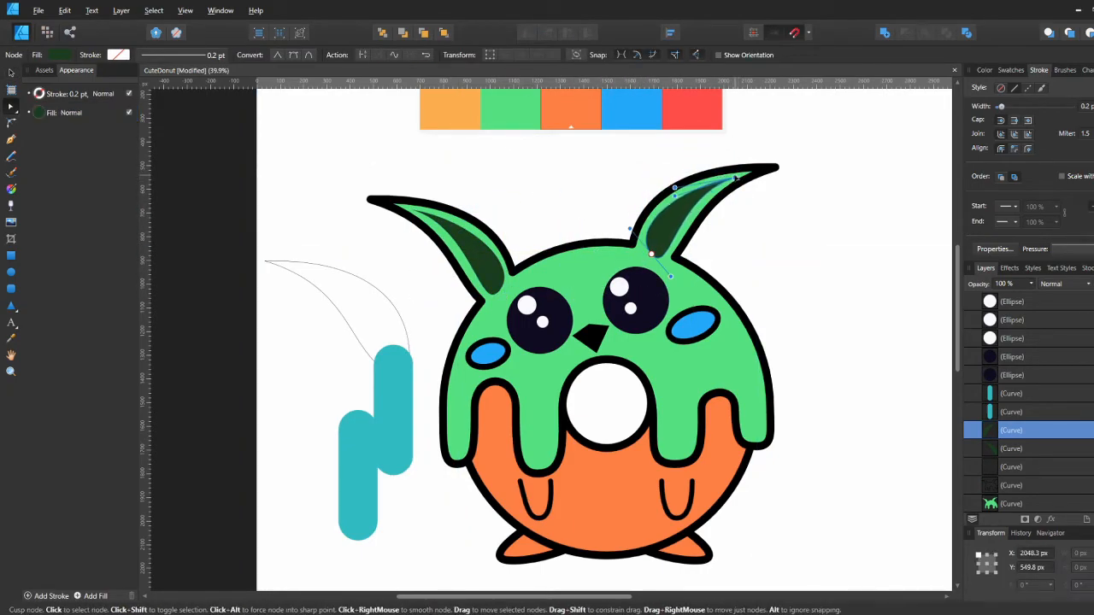
pyautogui.click(591, 194)
pyautogui.scroll(1, 594, 194)
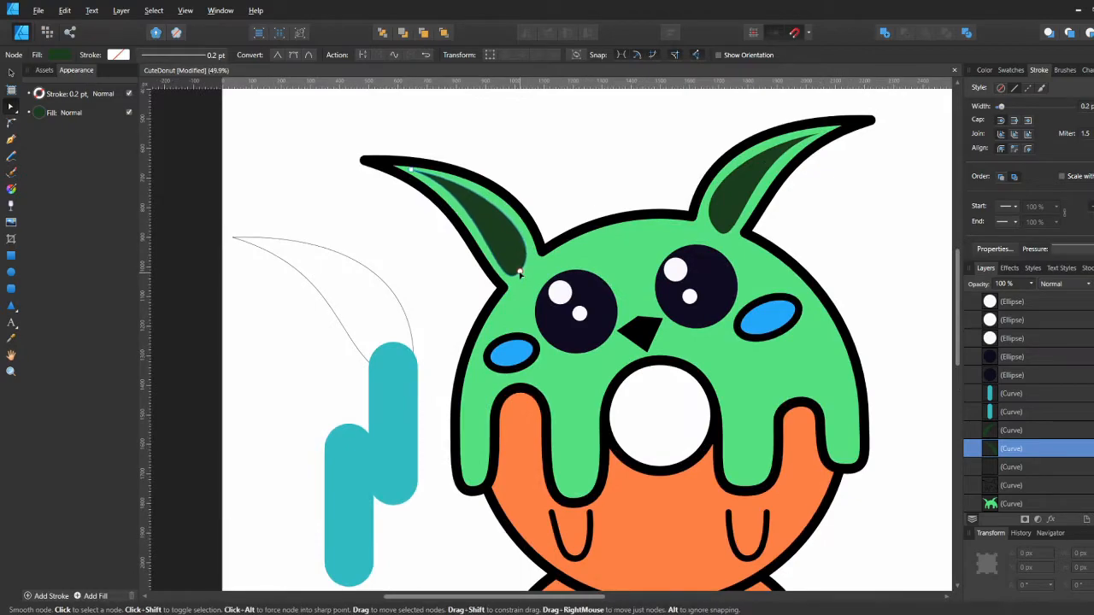
pyautogui.scroll(-1, 605, 191)
# Lighten the dark green fill of both inner horn shapes by lowering their black (K) value
pyautogui.click(705, 207)
pyautogui.click(535, 144)
pyautogui.click(708, 201)
pyautogui.keyDown('shift'); pyautogui.click(524, 225); pyautogui.keyUp('shift')
pyautogui.click(60, 55)
pyautogui.moveTo(134, 156)
pyautogui.mouseDown()
pyautogui.moveTo(37, 162)
pyautogui.moveTo(161, 163)
pyautogui.moveTo(122, 162)
pyautogui.mouseUp()
pyautogui.click(542, 148)
pyautogui.scroll(-2, 547, 154)
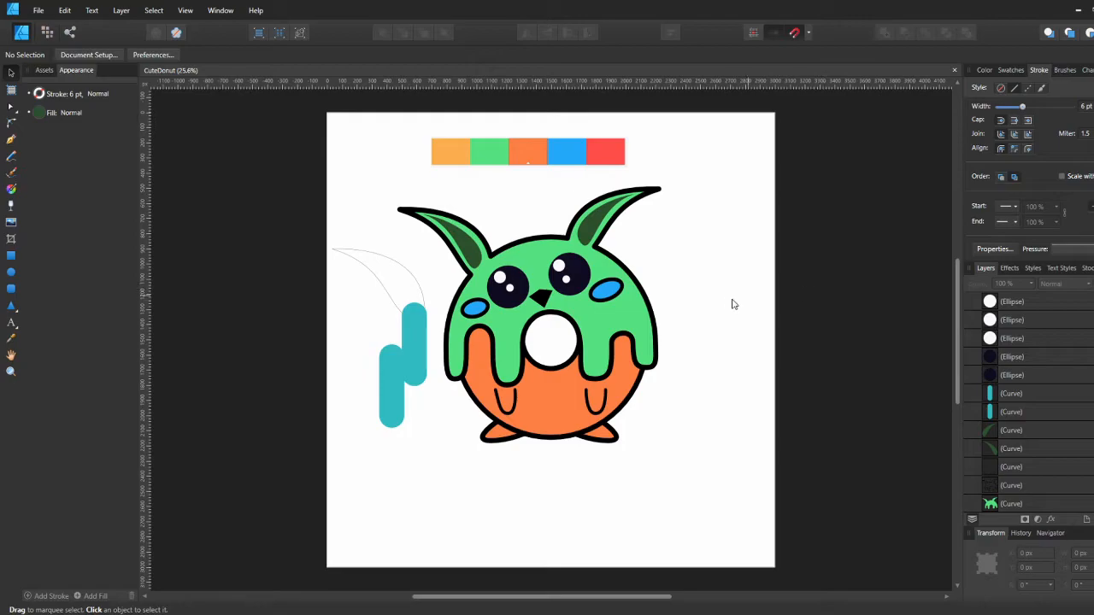
# Select the four white highlights in both eyes and shift them together slightly to the right
pyautogui.click(566, 281)
pyautogui.keyDown('shift'); pyautogui.click(559, 267); pyautogui.keyUp('shift')
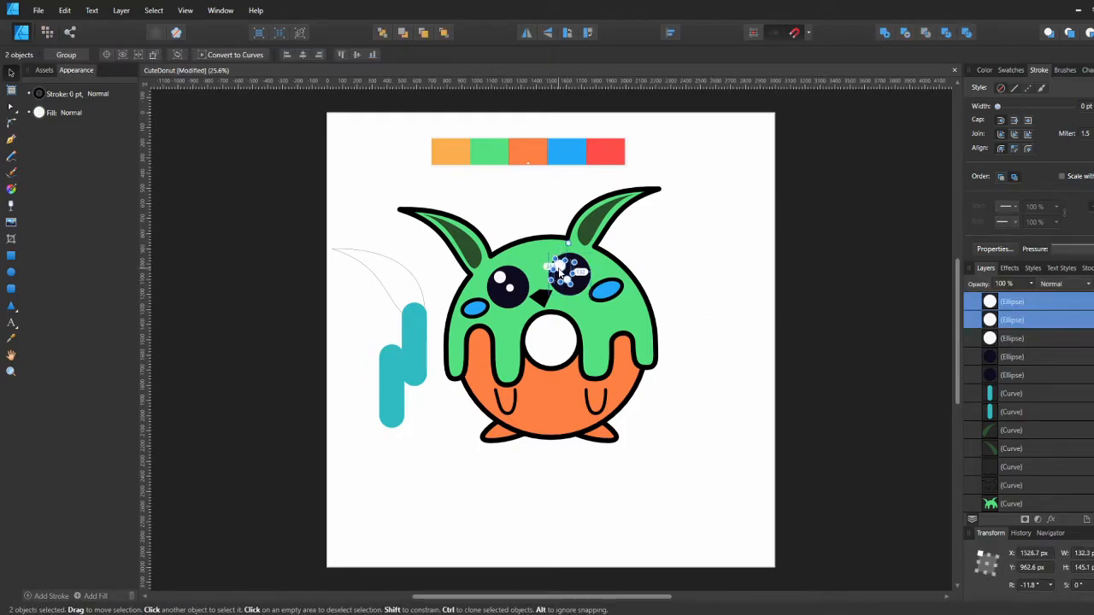
pyautogui.click(520, 213)
pyautogui.click(501, 276)
pyautogui.keyDown('shift'); pyautogui.click(510, 288); pyautogui.keyUp('shift')
pyautogui.keyDown('shift'); pyautogui.click(568, 281); pyautogui.keyUp('shift')
pyautogui.keyDown('shift'); pyautogui.click(560, 268); pyautogui.keyUp('shift')
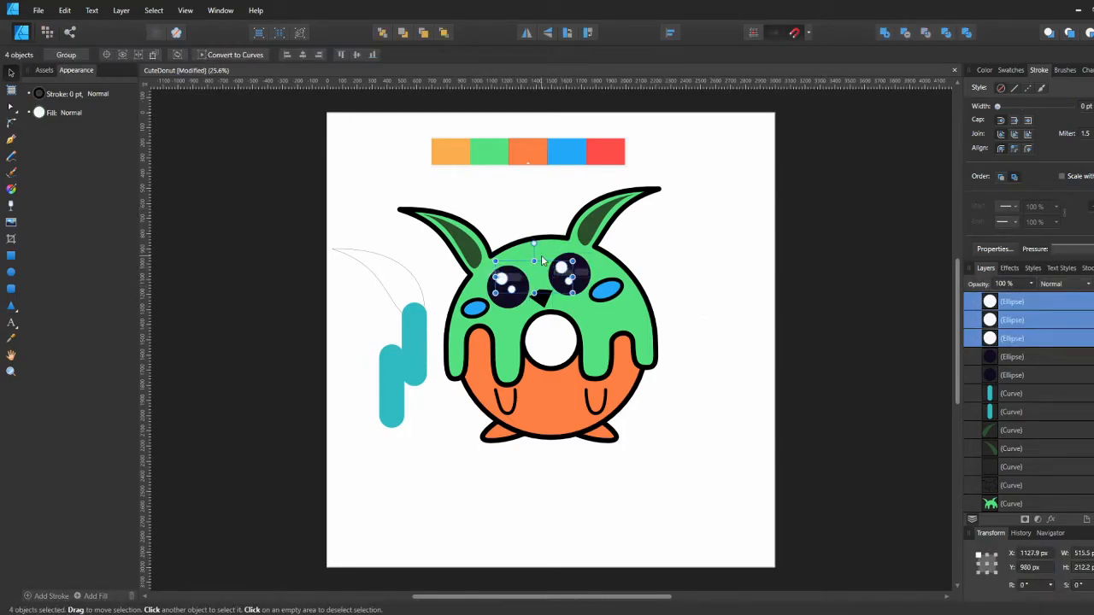
pyautogui.click(712, 306)
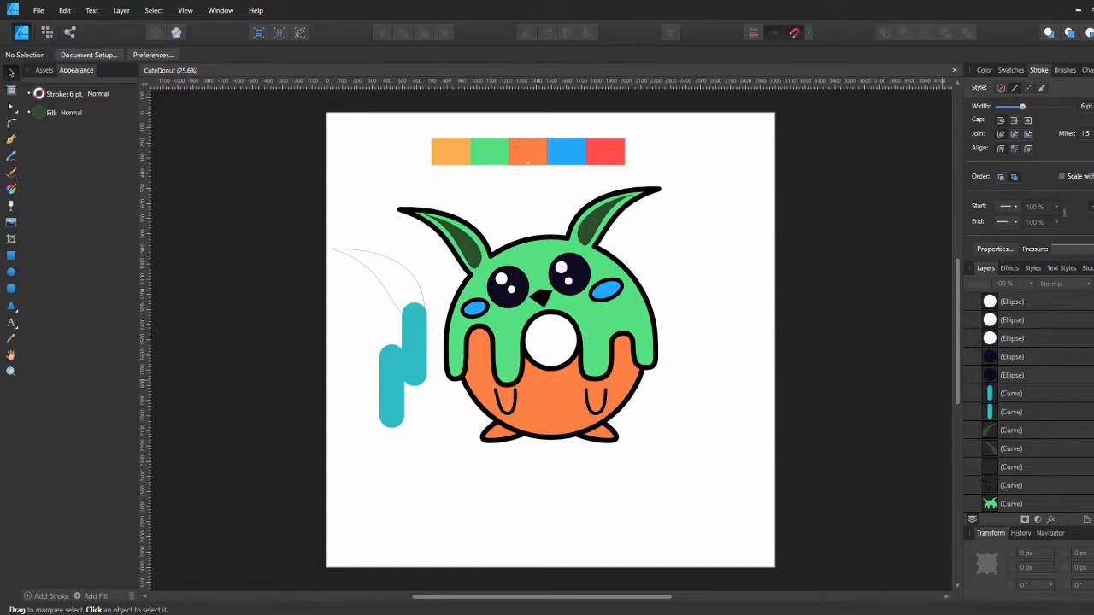
# Give the green icing's outline a tapered pressure profile by lowering the start of its pressure curve
pyautogui.click(655, 363)
pyautogui.click(1073, 248)
pyautogui.moveTo(948, 264)
pyautogui.mouseDown()
pyautogui.moveTo(955, 287)
pyautogui.moveTo(960, 281)
pyautogui.moveTo(949, 289)
pyautogui.moveTo(953, 307)
pyautogui.moveTo(950, 293)
pyautogui.mouseUp()
pyautogui.click(968, 363)
# Apply the saved tapered pressure profile to the outline of the orange donut body
pyautogui.click(560, 430)
pyautogui.click(561, 440)
pyautogui.click(1074, 248)
pyautogui.click(960, 371)
pyautogui.click(612, 414)
pyautogui.scroll(5, 612, 416)
pyautogui.click(630, 352)
pyautogui.hotkey('ctrl', '0')
pyautogui.click(1074, 249)
pyautogui.click(619, 414)
pyautogui.click(618, 414)
pyautogui.click(1072, 249)
pyautogui.click(961, 370)
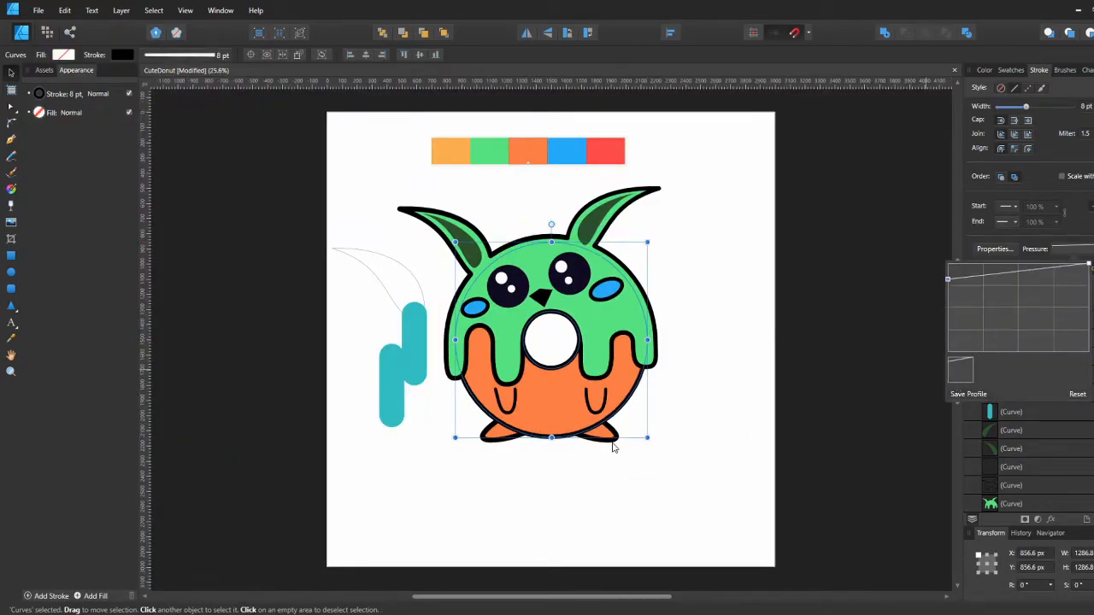
# Apply the saved tapered pressure profile to the outlines of both feet
pyautogui.click(611, 440)
pyautogui.keyDown('shift'); pyautogui.click(491, 440); pyautogui.keyUp('shift')
pyautogui.click(1072, 249)
pyautogui.click(961, 370)
pyautogui.click(735, 450)
# Apply the saved tapered pressure profile to the right arm's outline and save the document
pyautogui.click(605, 400)
pyautogui.click(1072, 249)
pyautogui.click(961, 371)
pyautogui.click(552, 453)
pyautogui.click(605, 400)
pyautogui.hotkey('ctrl', 's')
pyautogui.click(695, 391)
pyautogui.click(655, 306)
pyautogui.click(1072, 249)
pyautogui.click(694, 325)
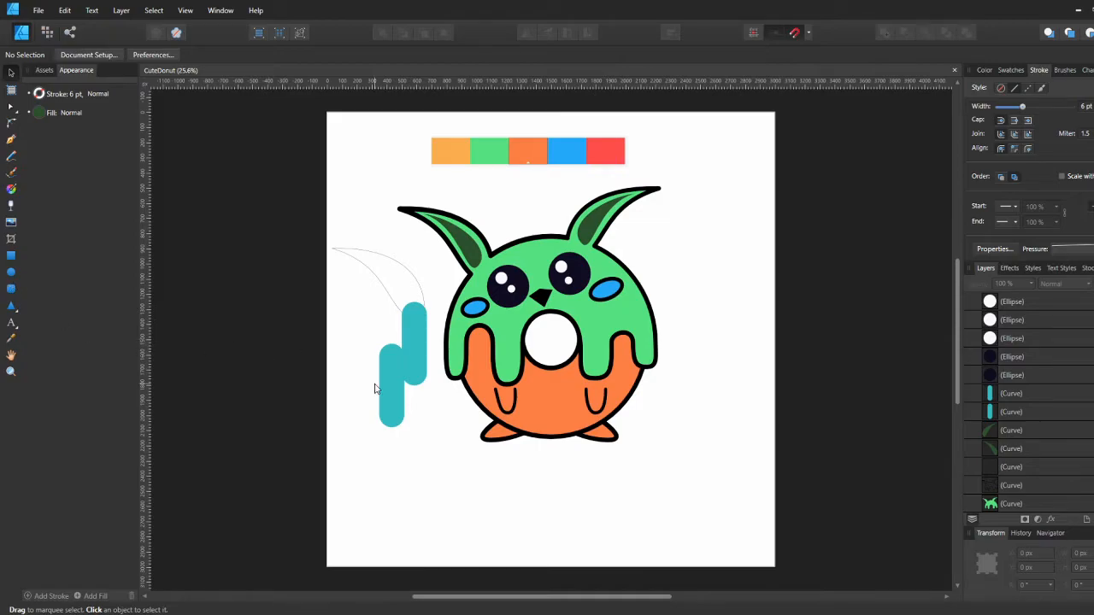
# Copy a teal rounded bar, shrink it to a small sprinkle and fill it with the palette image's red
pyautogui.moveTo(391, 385); pyautogui.dragTo(737, 358)
pyautogui.moveTo(750, 318); pyautogui.dragTo(637, 316)
pyautogui.press('c')
pyautogui.press('v')
pyautogui.click(61, 57)
pyautogui.moveTo(157, 95); pyautogui.dragTo(603, 154)
pyautogui.click(711, 280)
# Place the red sprinkle on the right icing and a rotated copy on the left drip, filled with the palette's light orange
pyautogui.click(609, 325)
pyautogui.hotkey('ctrl', 'j')
pyautogui.moveTo(635, 297); pyautogui.dragTo(601, 287)
pyautogui.moveTo(611, 325); pyautogui.dragTo(503, 325)
pyautogui.click(61, 56)
pyautogui.moveTo(162, 77); pyautogui.dragTo(450, 153)
pyautogui.click(302, 212)
# Change the left drip sprinkle's fill from light orange to yellow by adjusting its hue
pyautogui.click(510, 347)
pyautogui.click(62, 56)
pyautogui.click(48, 97)
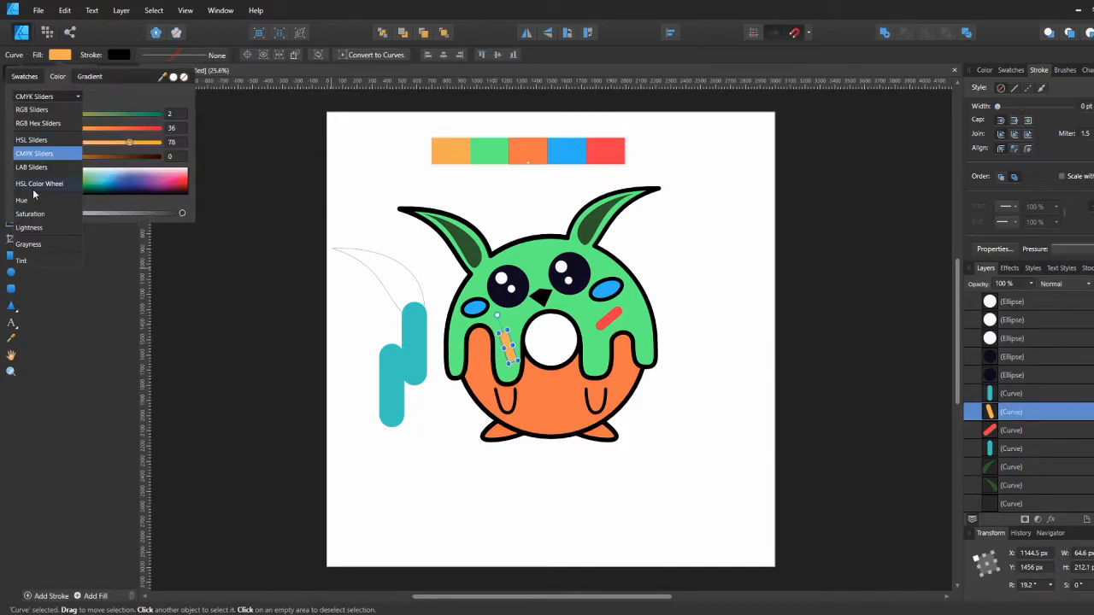
pyautogui.click(31, 199)
pyautogui.click(72, 112)
pyautogui.moveTo(126, 114); pyautogui.dragTo(46, 131)
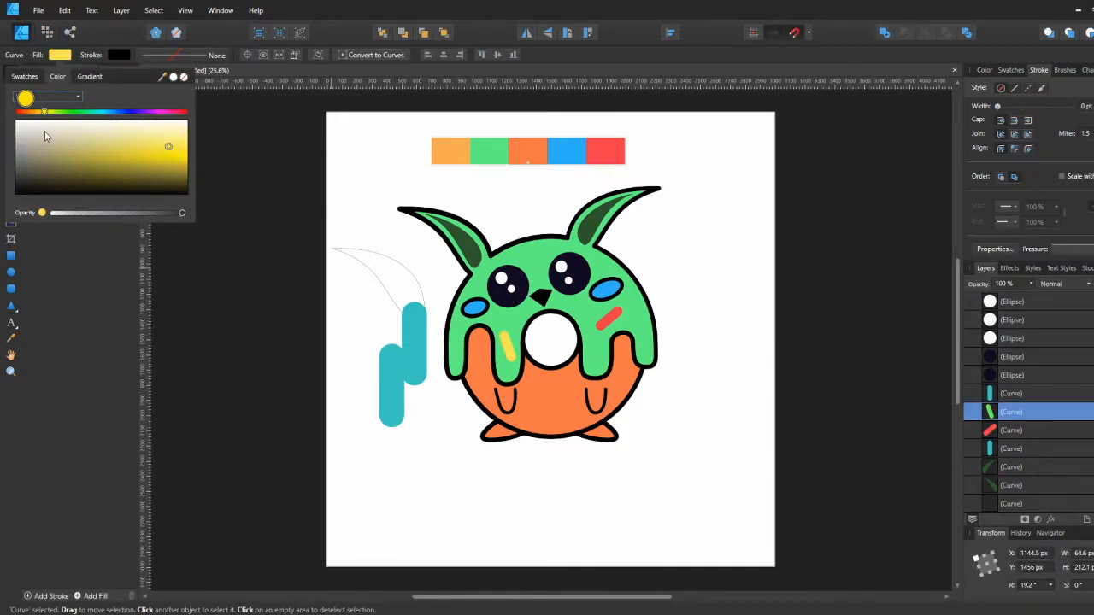
# Copy the yellow sprinkle to the icing above and between the eyes and change its hue to purple
pyautogui.moveTo(510, 348); pyautogui.dragTo(539, 258)
pyautogui.hotkey('ctrl', 'j')
pyautogui.click(61, 56)
pyautogui.click(170, 112)
pyautogui.click(132, 112)
pyautogui.click(518, 220)
# Shrink the three sprinkles slightly together and reposition the yellow and red ones on the icing drips
pyautogui.keyDown('shift'); pyautogui.click(611, 325); pyautogui.keyUp('shift')
pyautogui.keyDown('shift'); pyautogui.click(508, 340); pyautogui.keyUp('shift')
pyautogui.moveTo(622, 243); pyautogui.dragTo(616, 249)
pyautogui.moveTo(513, 336); pyautogui.dragTo(508, 334)
pyautogui.moveTo(606, 316); pyautogui.dragTo(606, 318)
# Copy the purple sprinkle to the icing's right edge below the blue cheek, rotated to slope the opposite way
pyautogui.moveTo(542, 261); pyautogui.dragTo(638, 324)
pyautogui.hotkey('ctrl', 'j')
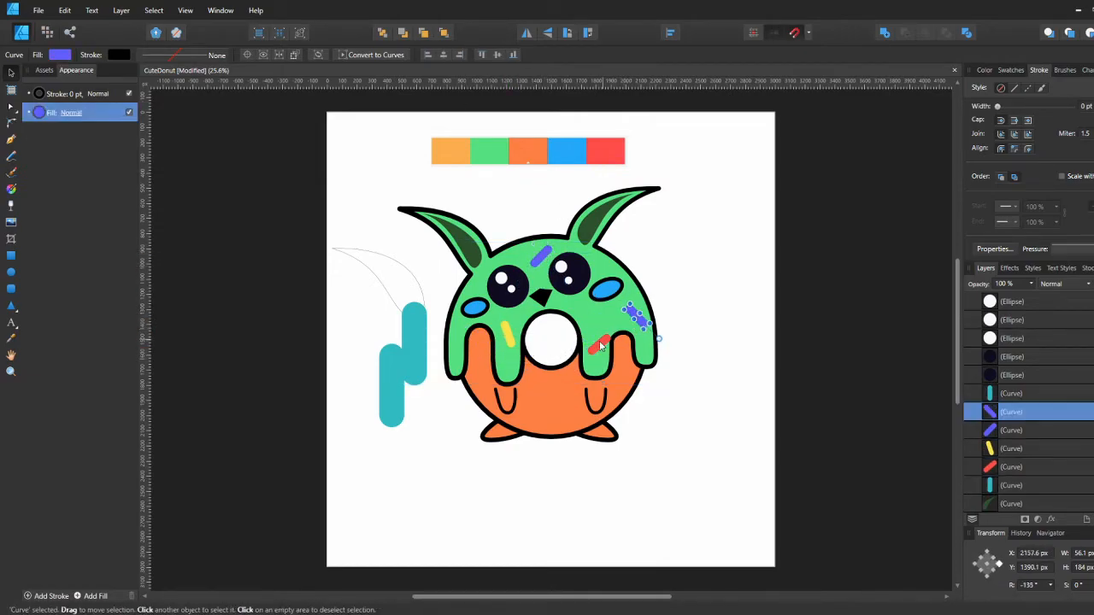
pyautogui.click(708, 299)
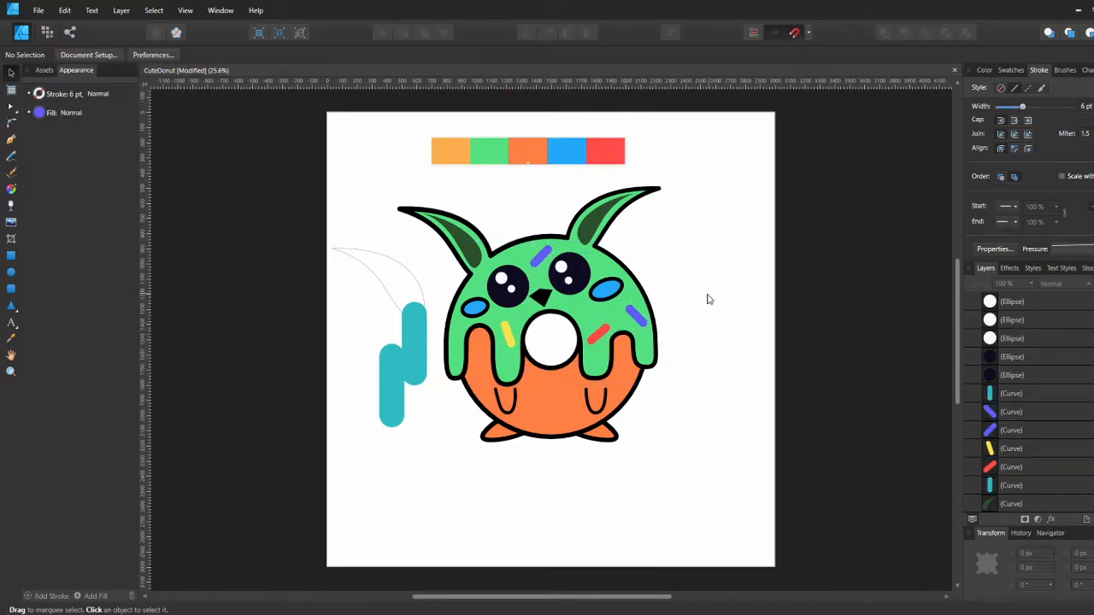
# Cut a crescent shadow from copies of the donut body and fill it dark brown (C 0, M 67, Y 78, K 85)
pyautogui.scroll(2, 985, 320)
pyautogui.click(987, 304)
pyautogui.click(974, 303)
pyautogui.click(974, 302)
pyautogui.scroll(-3, 980, 345)
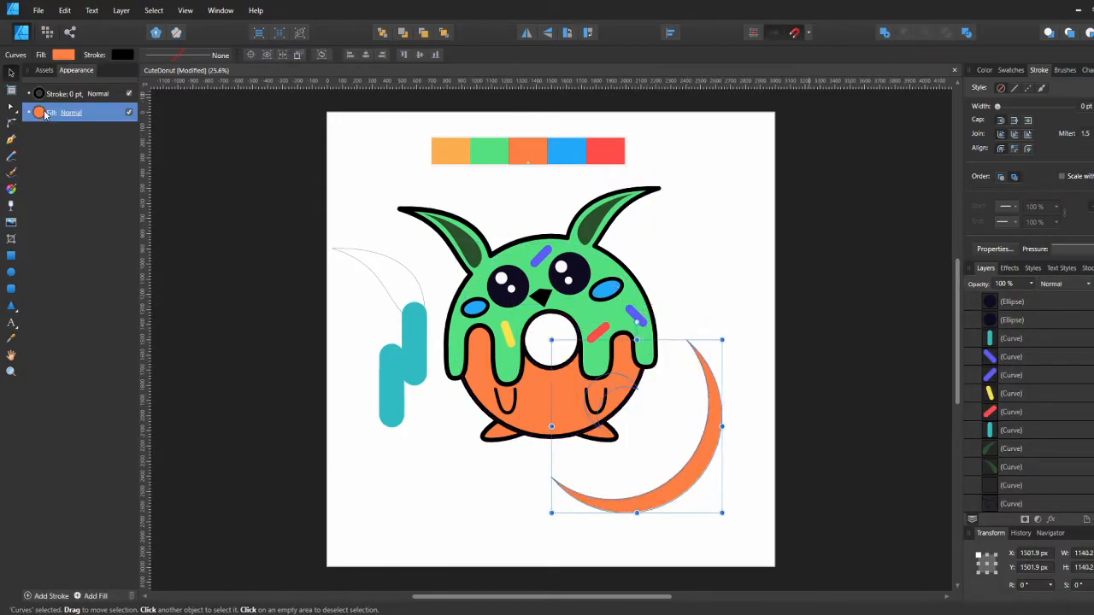
pyautogui.click(40, 112)
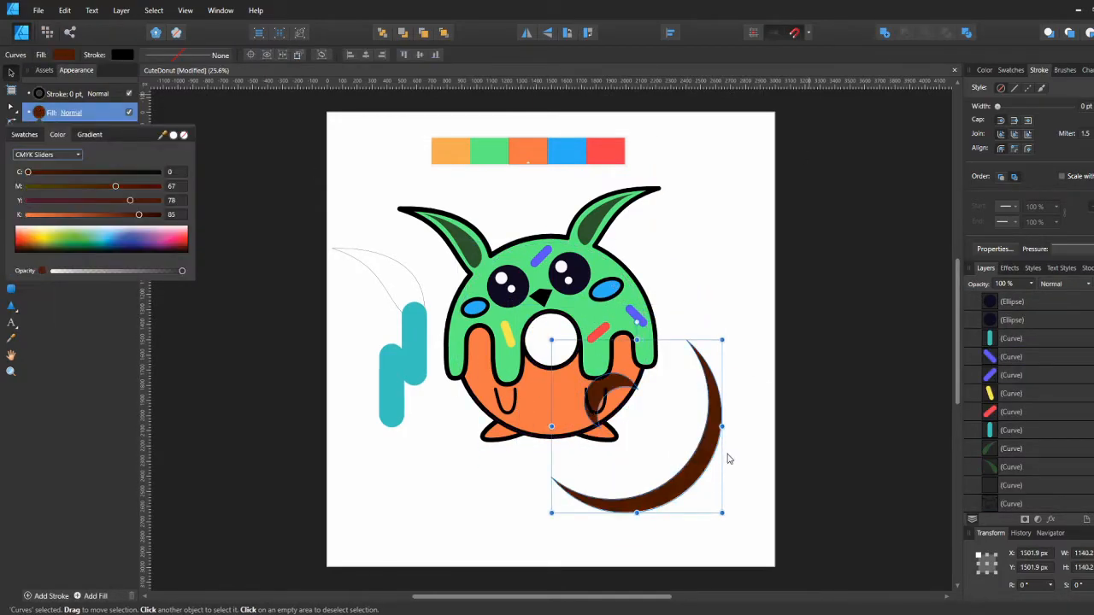
# Delete the shadow's leftover inner-hole piece and place the brown crescent along the body's lower right edge, beneath the outlines
pyautogui.press('a')
pyautogui.moveTo(540, 354); pyautogui.dragTo(608, 393)
pyautogui.press('Delete')
pyautogui.press('v')
pyautogui.scroll(-4, 1000, 432)
pyautogui.scroll(4, 587, 401)
pyautogui.click(691, 397)
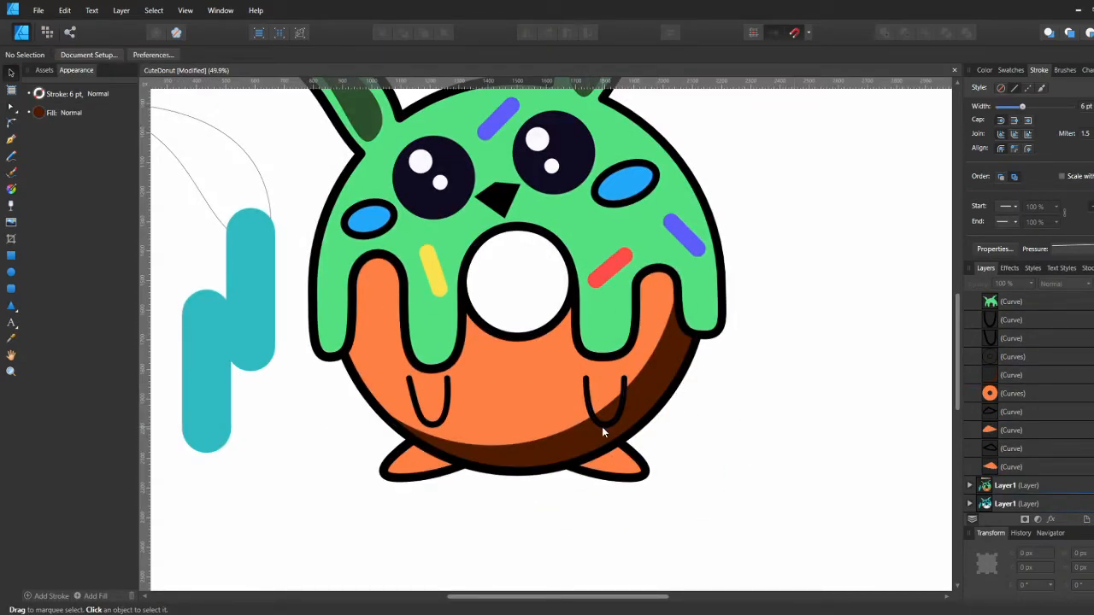
# Lower the opacity of the brown crescent's fill to make a translucent body shadow
pyautogui.scroll(2, 1031, 422)
pyautogui.click(1011, 430)
pyautogui.click(60, 55)
pyautogui.moveTo(184, 213); pyautogui.dragTo(93, 215)
pyautogui.click(740, 402)
pyautogui.hotkey('ctrl', '0')
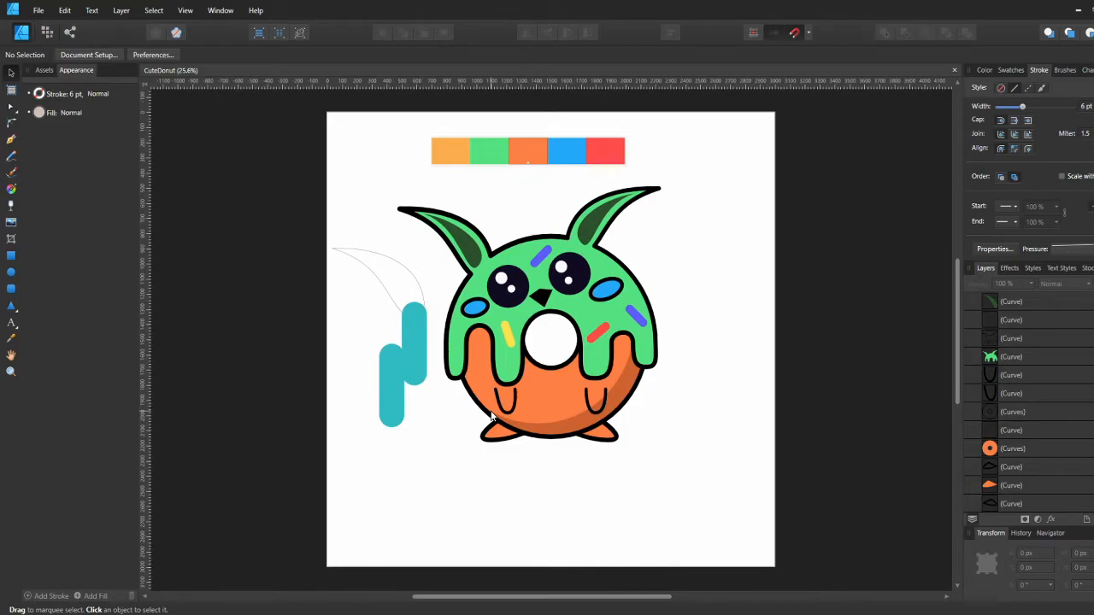
# Cut an arc about 379 by 254 px from offset copies of the donut's hole and fill it dark brown (C 0, M 67, Y 78, K 80)
pyautogui.click(556, 392)
pyautogui.moveTo(556, 392); pyautogui.dragTo(567, 527)
pyautogui.moveTo(568, 526); pyautogui.dragTo(568, 507)
pyautogui.keyDown('shift'); pyautogui.click(556, 580); pyautogui.keyUp('shift')
pyautogui.click(905, 33)
pyautogui.press('a')
pyautogui.moveTo(429, 463); pyautogui.dragTo(673, 611)
pyautogui.moveTo(686, 523); pyautogui.dragTo(631, 469)
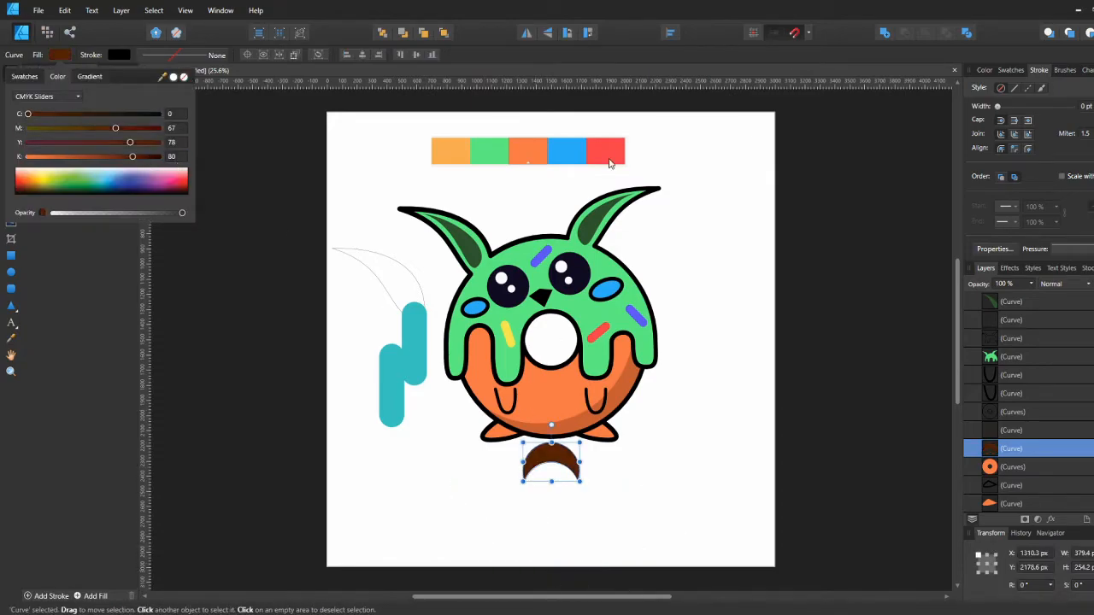
# Rotate the brown arc 180°, place it directly under the donut hole and adjust its end nodes to the hole's outline
pyautogui.moveTo(552, 465); pyautogui.dragTo(561, 374)
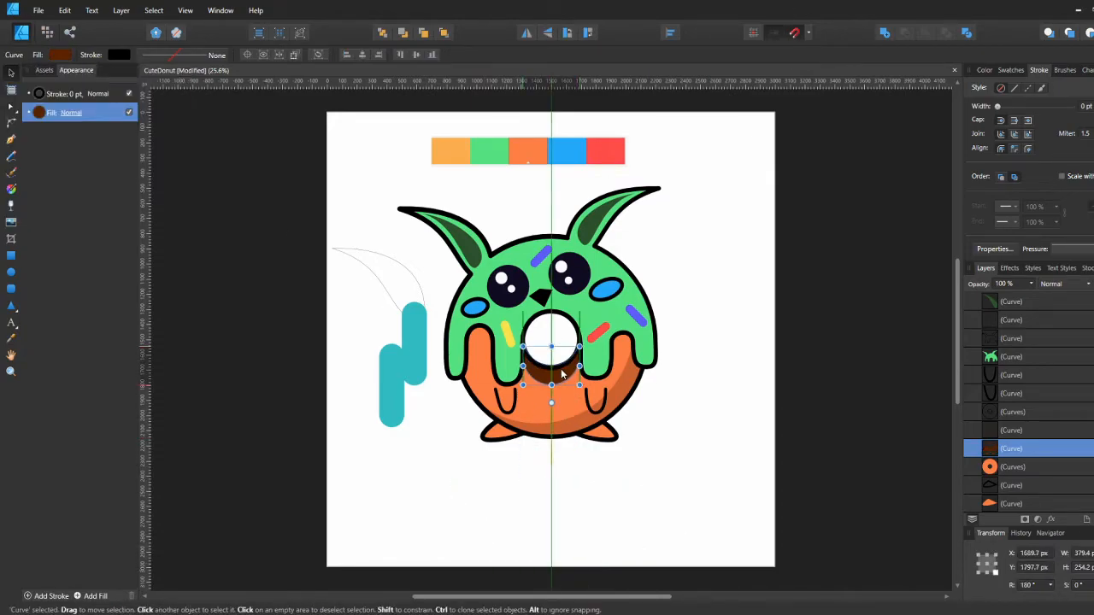
pyautogui.scroll(3, 562, 372)
pyautogui.press('a')
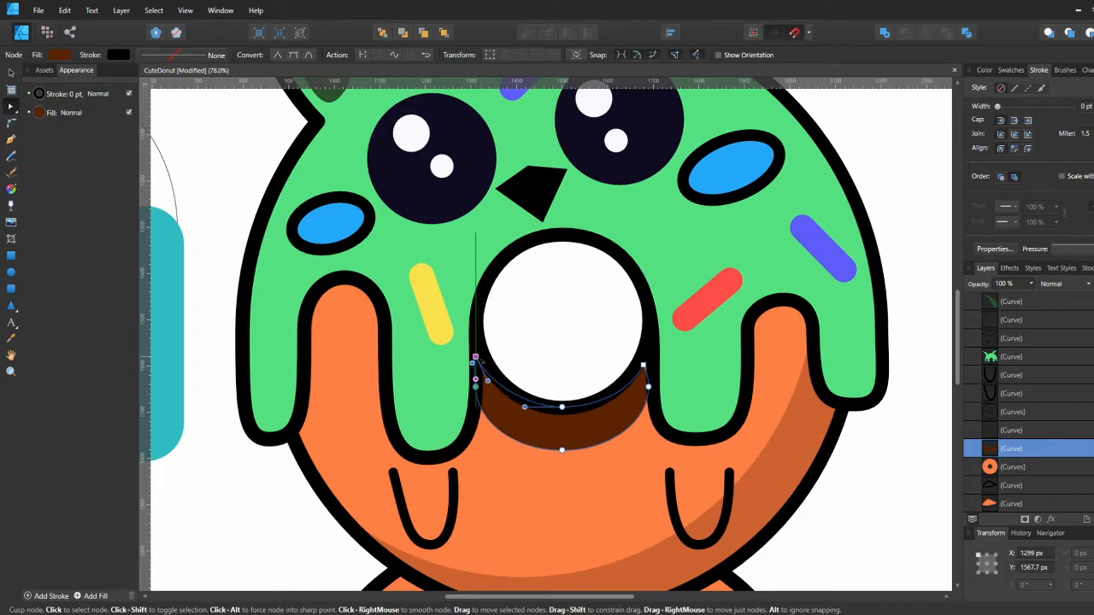
pyautogui.press('v')
# Lower the opacity of the brown arc's fill under the donut hole
pyautogui.click(60, 55)
pyautogui.moveTo(183, 213); pyautogui.dragTo(84, 214)
pyautogui.press('Escape')
pyautogui.scroll(-3, 784, 454)
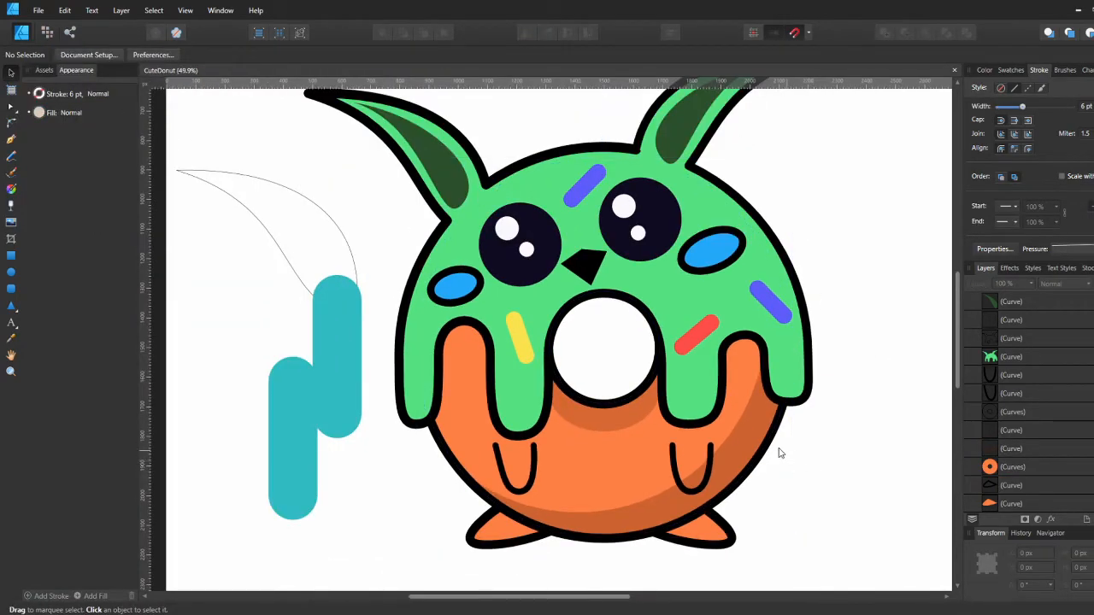
# Draw a circle about 355 px in diameter beside the left horn and remove its fill
pyautogui.scroll(-1, 613, 395)
pyautogui.click(11, 274)
pyautogui.moveTo(198, 144); pyautogui.dragTo(281, 227)
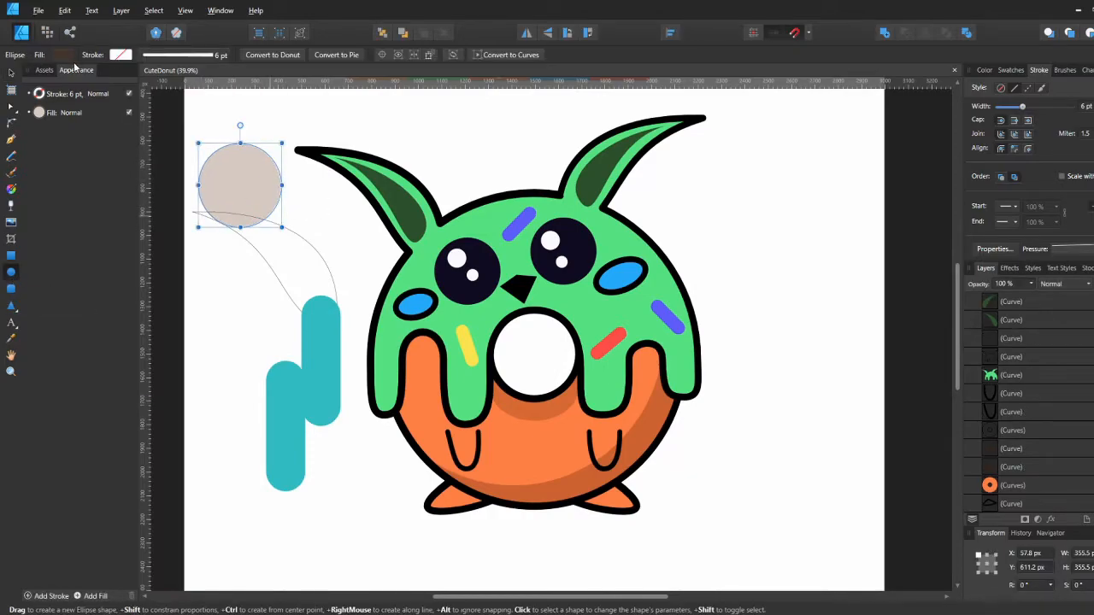
pyautogui.click(61, 55)
pyautogui.click(184, 78)
# Give the circle a near-white stroke 8 pt wide
pyautogui.click(121, 56)
pyautogui.click(98, 95)
pyautogui.click(80, 75)
pyautogui.click(51, 143)
pyautogui.click(185, 56)
pyautogui.click(226, 97)
pyautogui.write('8v')
# Move the circle onto the lower donut body, convert it to curves and delete nodes to leave a short open arc
pyautogui.moveTo(277, 173)
pyautogui.mouseDown()
pyautogui.moveTo(573, 426)
pyautogui.moveTo(565, 413)
pyautogui.mouseUp()
pyautogui.click(504, 56)
pyautogui.click(536, 397)
pyautogui.press('Delete')
pyautogui.press('Delete')
pyautogui.press('v')
pyautogui.click(11, 107)
pyautogui.click(560, 420)
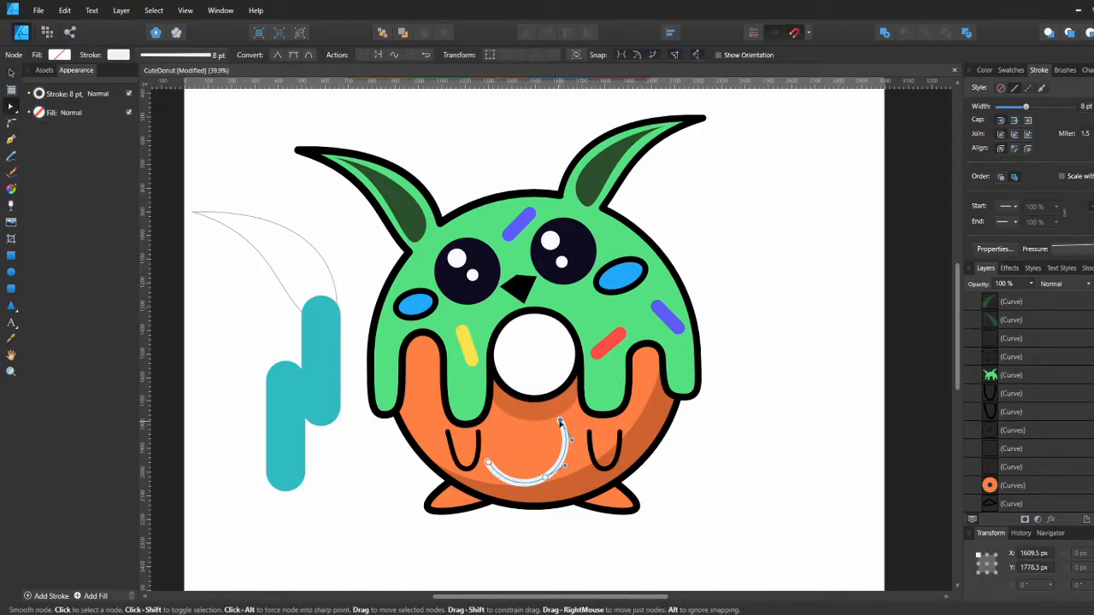
pyautogui.press('Delete')
pyautogui.press('v')
# Shrink and turn the arc into a highlight about 178 px in size between the arms, with a translucent 12 pt stroke
pyautogui.moveTo(552, 476)
pyautogui.mouseDown()
pyautogui.moveTo(571, 448)
pyautogui.moveTo(619, 499)
pyautogui.mouseUp()
pyautogui.click(119, 55)
pyautogui.write('12')
pyautogui.press('Return')
pyautogui.hotkey('ctrl', 'z')
pyautogui.moveTo(573, 446); pyautogui.dragTo(571, 440)
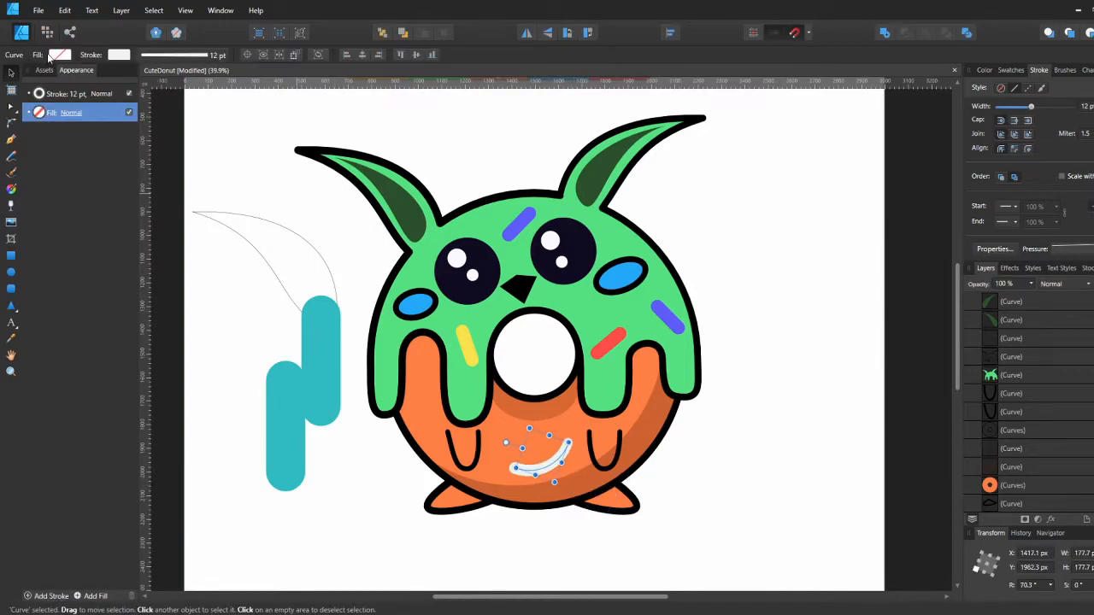
pyautogui.click(117, 56)
pyautogui.click(700, 486)
# Draw a circle about 43 px wide above the tip of the body highlight, without stroke and with a translucent near-white fill
pyautogui.click(11, 272)
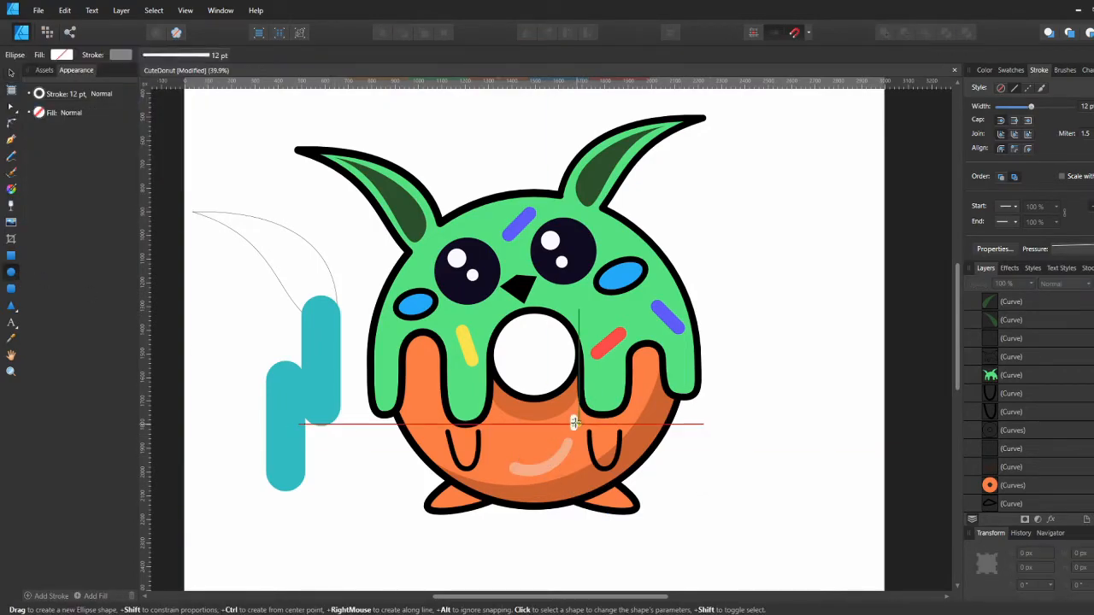
pyautogui.moveTo(568, 417); pyautogui.dragTo(579, 428)
pyautogui.click(122, 58)
pyautogui.click(202, 77)
pyautogui.click(65, 58)
pyautogui.click(115, 185)
pyautogui.click(64, 57)
pyautogui.moveTo(160, 212); pyautogui.dragTo(100, 212)
# Group the body highlight's arc with its small dot
pyautogui.press('v')
pyautogui.click(727, 466)
pyautogui.click(574, 424)
pyautogui.click(811, 459)
pyautogui.click(555, 462)
pyautogui.keyDown('shift'); pyautogui.click(573, 427); pyautogui.keyUp('shift')
pyautogui.hotkey('ctrl', 'g')
pyautogui.scroll(-2, 1026, 409)
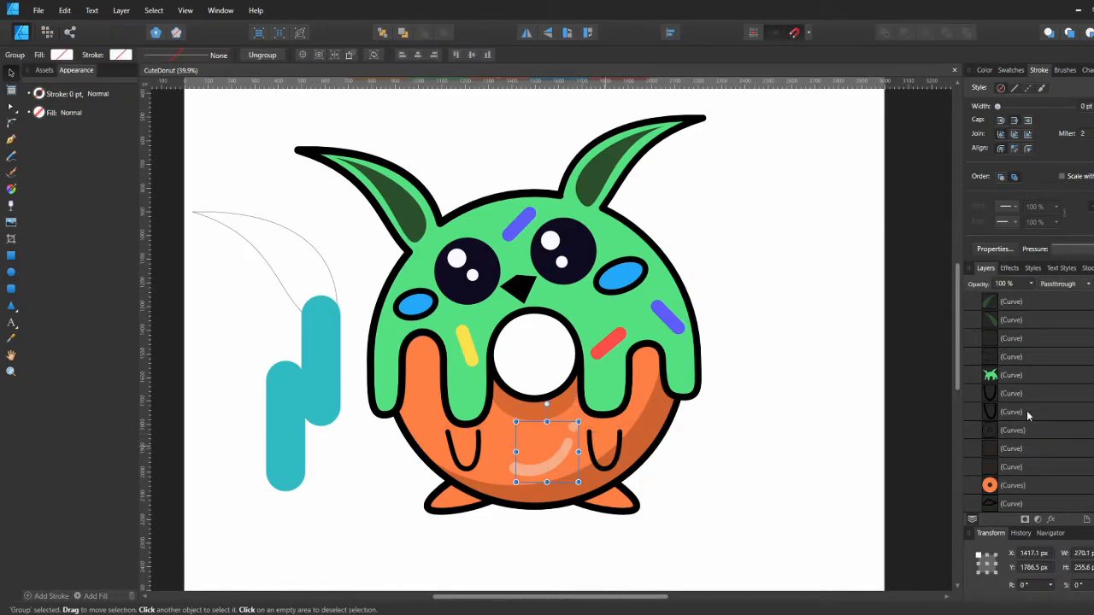
# Duplicate the highlight group, flip it horizontally and vertically, and place it on the icing above the left eye
pyautogui.scroll(3, 1025, 409)
pyautogui.click(527, 33)
pyautogui.click(547, 33)
pyautogui.moveTo(547, 451); pyautogui.dragTo(450, 245)
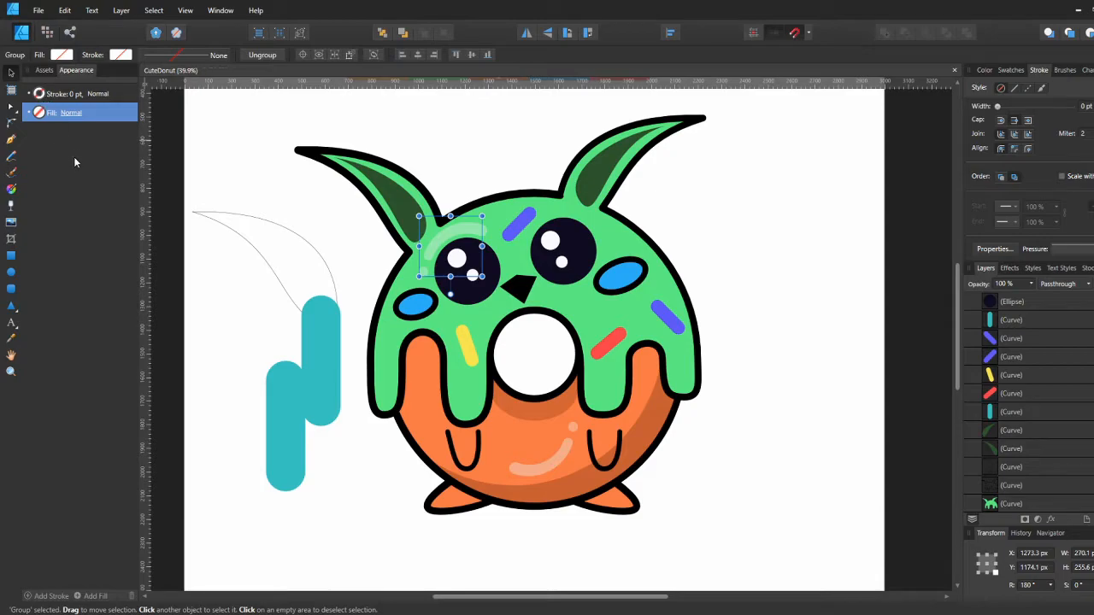
# Apply a near-white stroke to the highlight group above the left eye and raise the opacity of its arc and dot
pyautogui.click(43, 96)
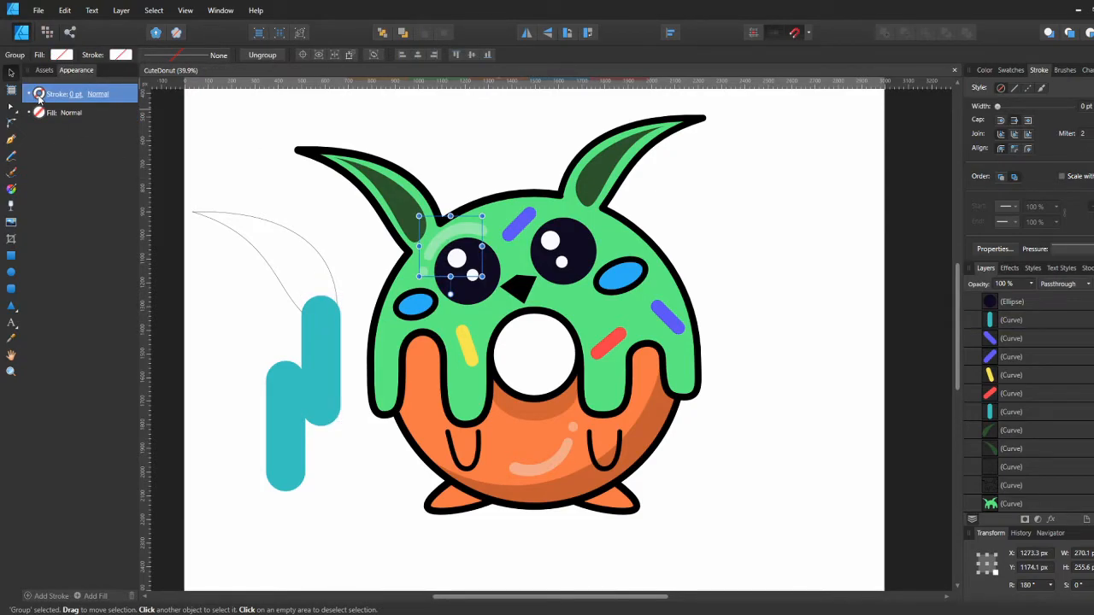
pyautogui.click(123, 57)
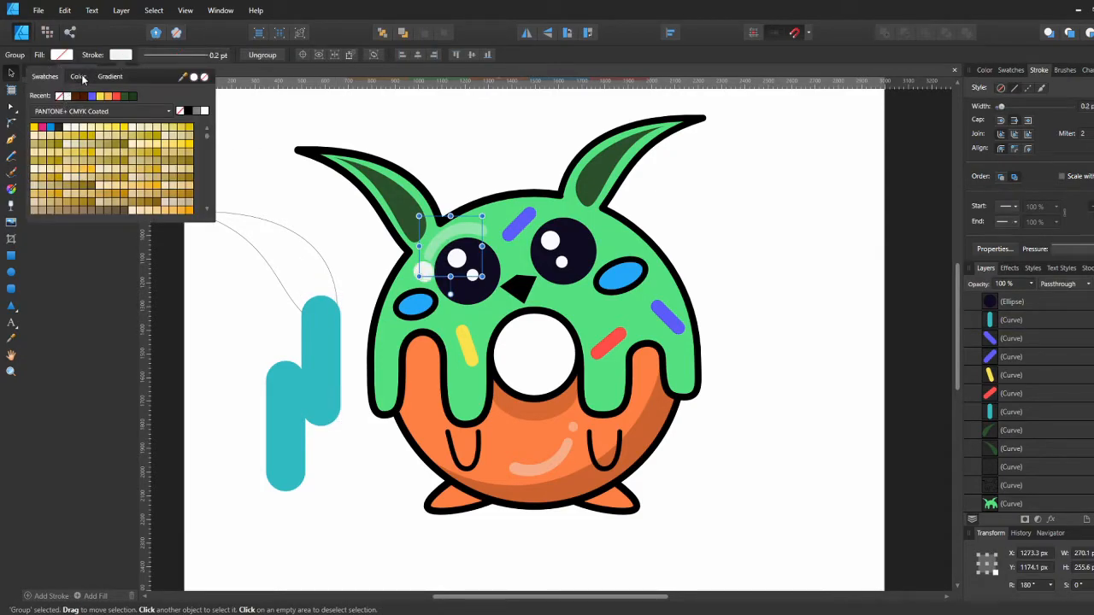
pyautogui.click(86, 76)
pyautogui.moveTo(204, 213); pyautogui.dragTo(171, 214)
pyautogui.scroll(5, 958, 339)
pyautogui.click(997, 339)
pyautogui.click(61, 54)
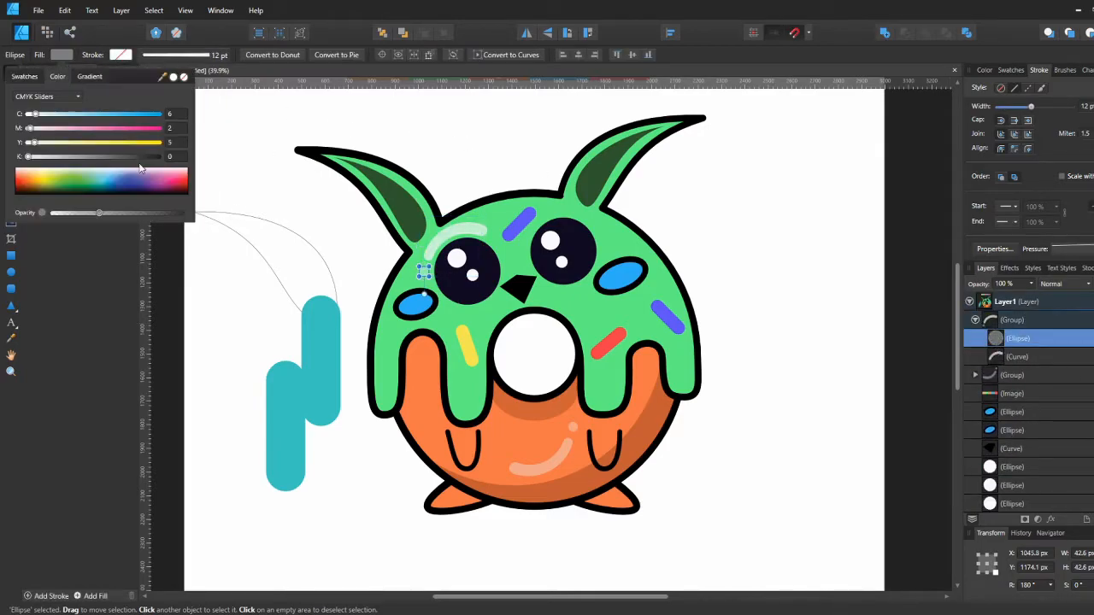
pyautogui.click(443, 238)
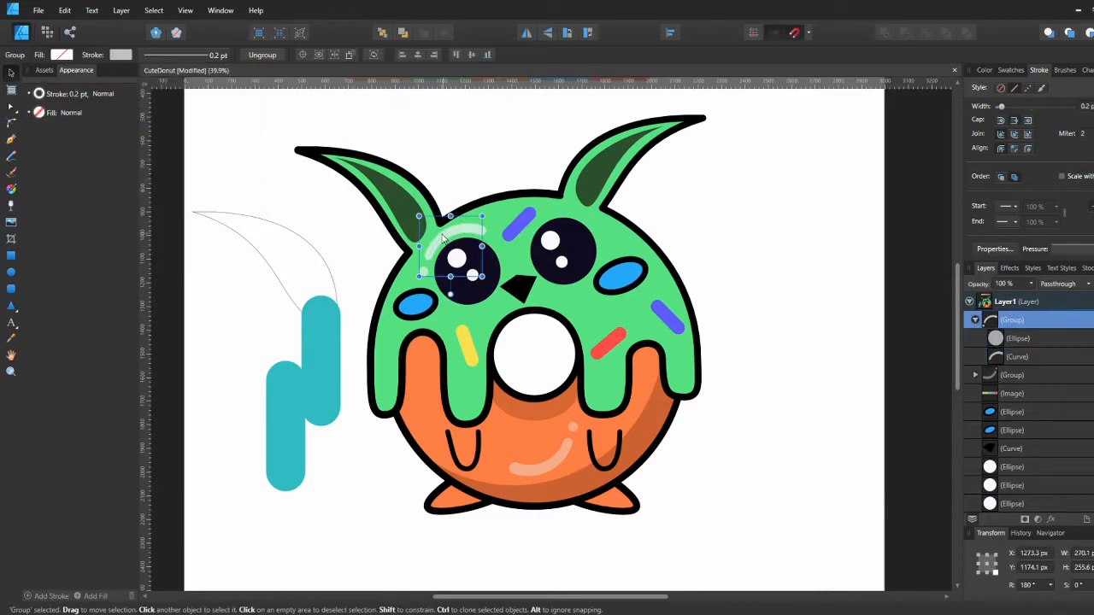
pyautogui.click(1005, 359)
pyautogui.click(118, 55)
pyautogui.moveTo(989, 330); pyautogui.dragTo(1000, 346)
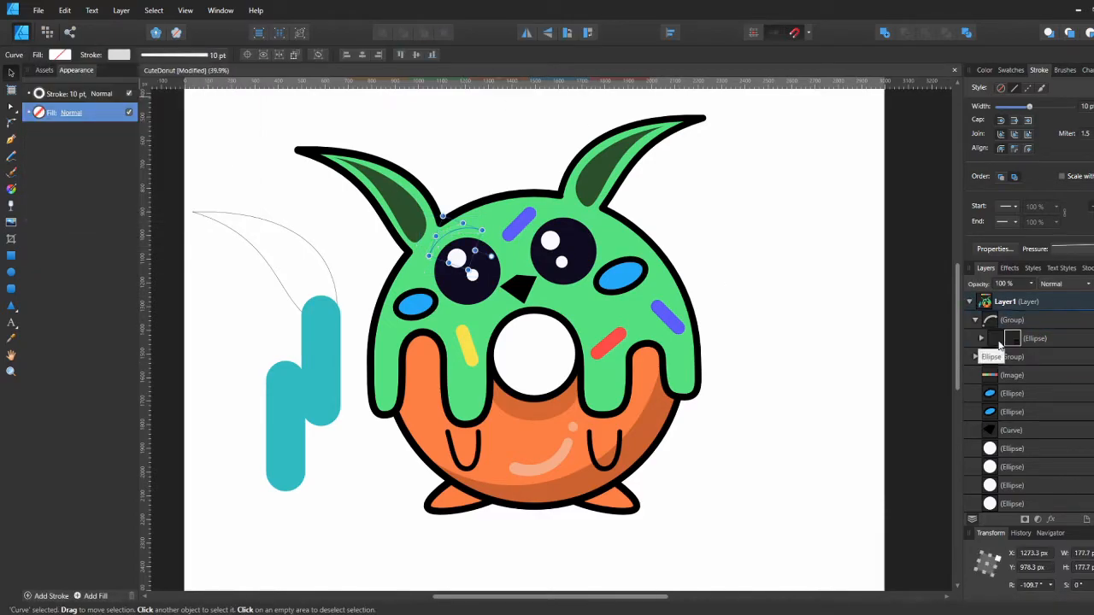
pyautogui.click(819, 337)
pyautogui.hotkey('ctrl', 'z')
# Raise the fill opacity of the dot beside the left eye further so it matches the highlight arc
pyautogui.click(1018, 339)
pyautogui.click(60, 55)
pyautogui.click(174, 214)
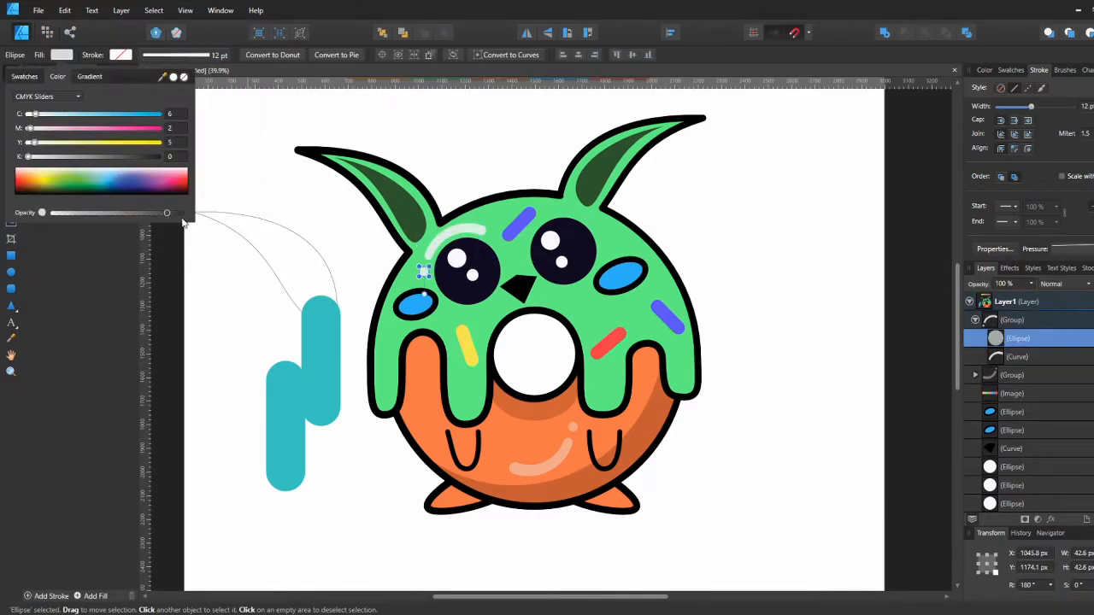
pyautogui.click(456, 168)
# Copy the icing highlight to the area above the right blue ellipse, mirror it horizontally and rotate it to follow the edge
pyautogui.click(444, 239)
pyautogui.moveTo(544, 215)
pyautogui.mouseDown()
pyautogui.moveTo(556, 233)
pyautogui.moveTo(564, 206)
pyautogui.moveTo(657, 274)
pyautogui.moveTo(708, 268)
pyautogui.mouseUp()
pyautogui.click(527, 32)
pyautogui.click(695, 199)
pyautogui.scroll(2, 601, 197)
pyautogui.click(702, 246)
pyautogui.click(656, 266)
pyautogui.click(738, 242)
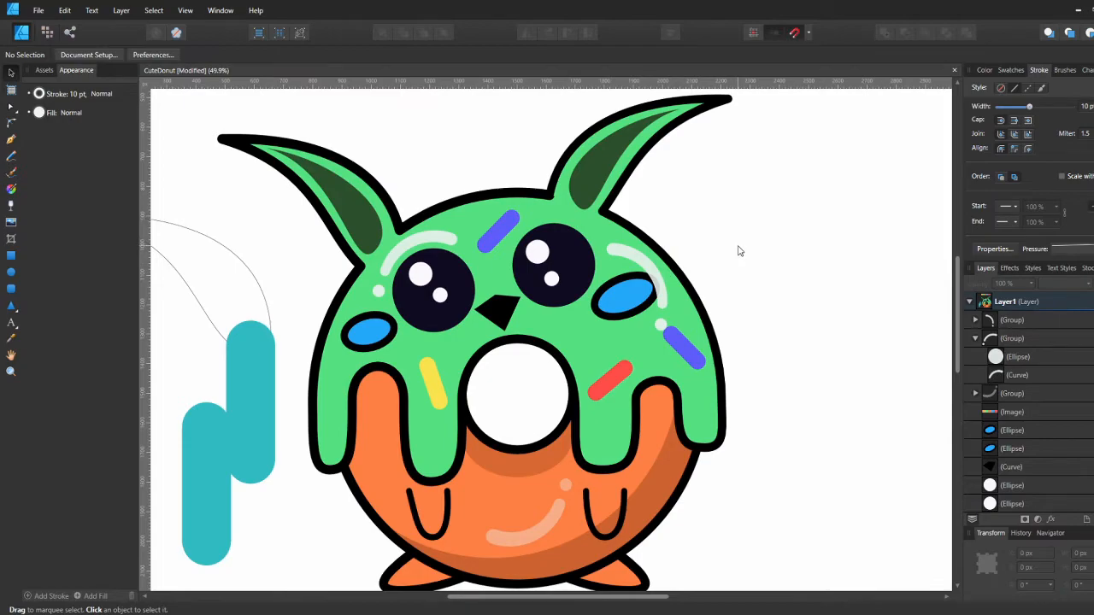
# Offset a duplicate of the green icing shape downwards and subtract the icing shape from it, leaving strips below the drips
pyautogui.scroll(-4, 741, 250)
pyautogui.click(627, 353)
pyautogui.scroll(-1, 627, 354)
pyautogui.moveTo(627, 354); pyautogui.dragTo(621, 395)
pyautogui.keyDown('shift'); pyautogui.click(630, 376); pyautogui.keyUp('shift')
pyautogui.click(905, 32)
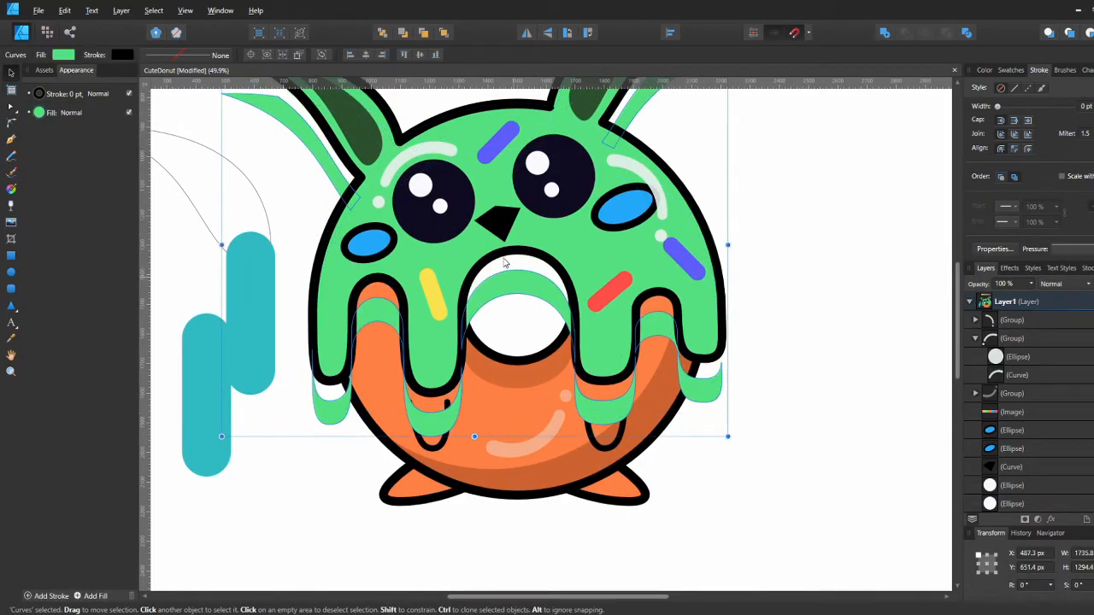
# Delete the nodes of the leftover strips around the horns so only the drip strip remains
pyautogui.scroll(-1, 504, 266)
pyautogui.press('a')
pyautogui.moveTo(230, 131); pyautogui.dragTo(724, 257)
pyautogui.press('Delete')
pyautogui.press('v')
# Fill the drip strip with dark brown and move it up against the icing edge
pyautogui.click(63, 55)
pyautogui.click(60, 98)
pyautogui.click(512, 329)
pyautogui.moveTo(512, 328); pyautogui.dragTo(512, 307)
# Place the brown strip's layer behind the icing and arms, above the orange body, and nudge it down in three large increments
pyautogui.scroll(2, 552, 325)
pyautogui.scroll(-5, 1013, 368)
pyautogui.moveTo(1002, 340); pyautogui.dragTo(999, 425)
pyautogui.click(871, 428)
pyautogui.click(989, 411)
pyautogui.hotkey('shift', 'Down')
pyautogui.hotkey('shift', 'Down')
pyautogui.hotkey('shift', 'Down')
# Widen the brown shadow beside the leftmost drip and delete its node below that drip
pyautogui.press('a')
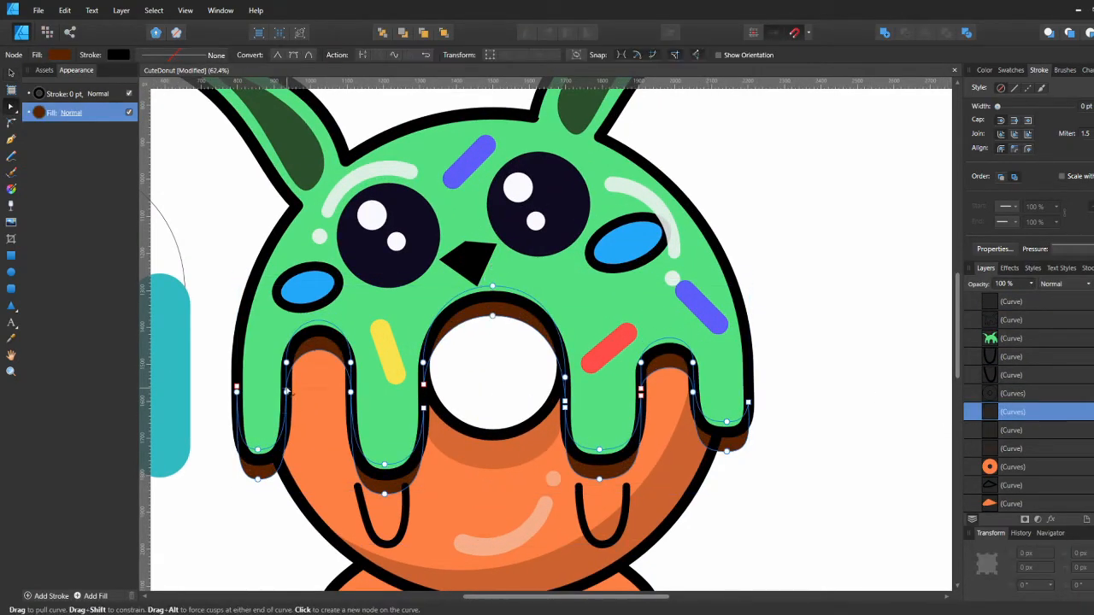
pyautogui.moveTo(287, 392); pyautogui.dragTo(300, 400)
pyautogui.press('Delete')
pyautogui.click(726, 451)
pyautogui.press('Delete')
pyautogui.click(693, 393)
pyautogui.moveTo(693, 425); pyautogui.dragTo(749, 447)
pyautogui.hotkey('ctrl', 'z')
pyautogui.hotkey('ctrl', 'z')
pyautogui.hotkey('ctrl', 'z')
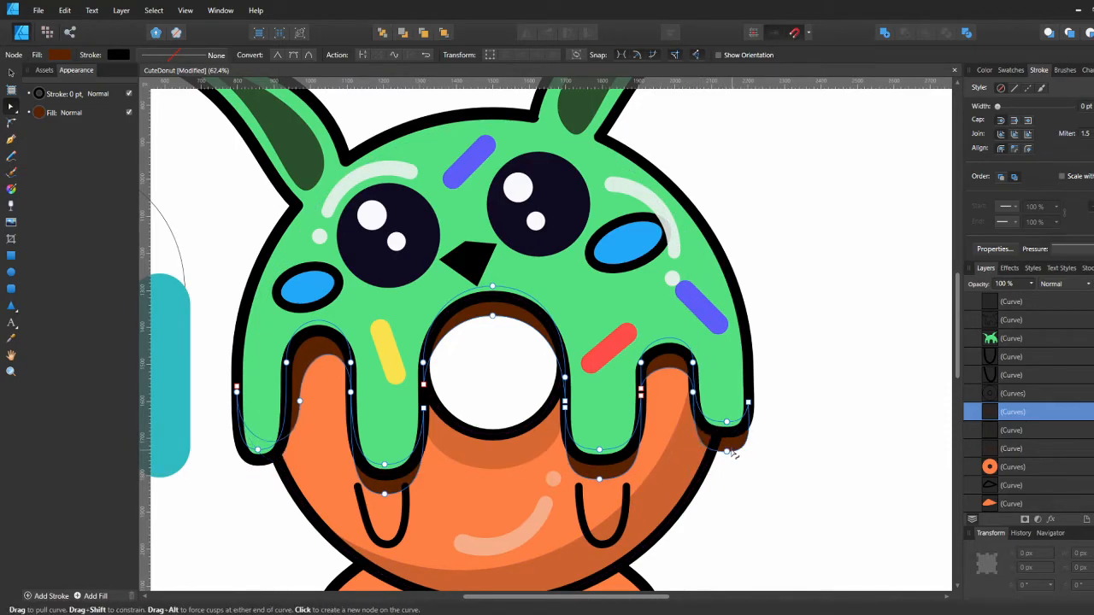
# Reshape the brown shadow beside the rightmost drip and pull its bottom node onto the donut's edge
pyautogui.moveTo(693, 393); pyautogui.dragTo(687, 397)
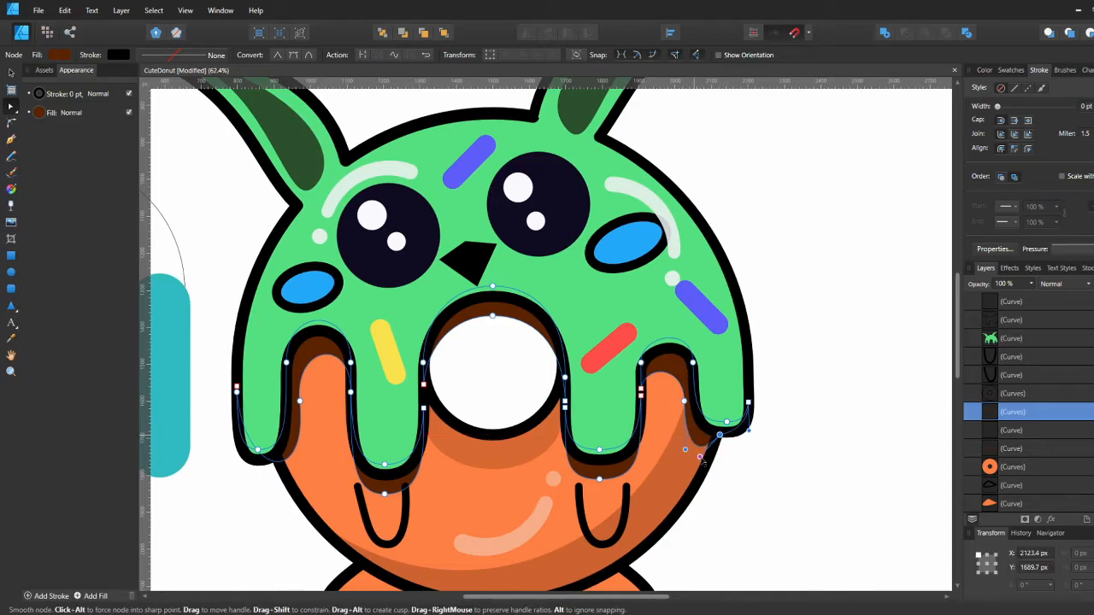
pyautogui.press('Escape')
pyautogui.click(627, 471)
pyautogui.moveTo(641, 399); pyautogui.dragTo(648, 400)
pyautogui.press('Escape')
pyautogui.click(650, 393)
pyautogui.click(666, 386)
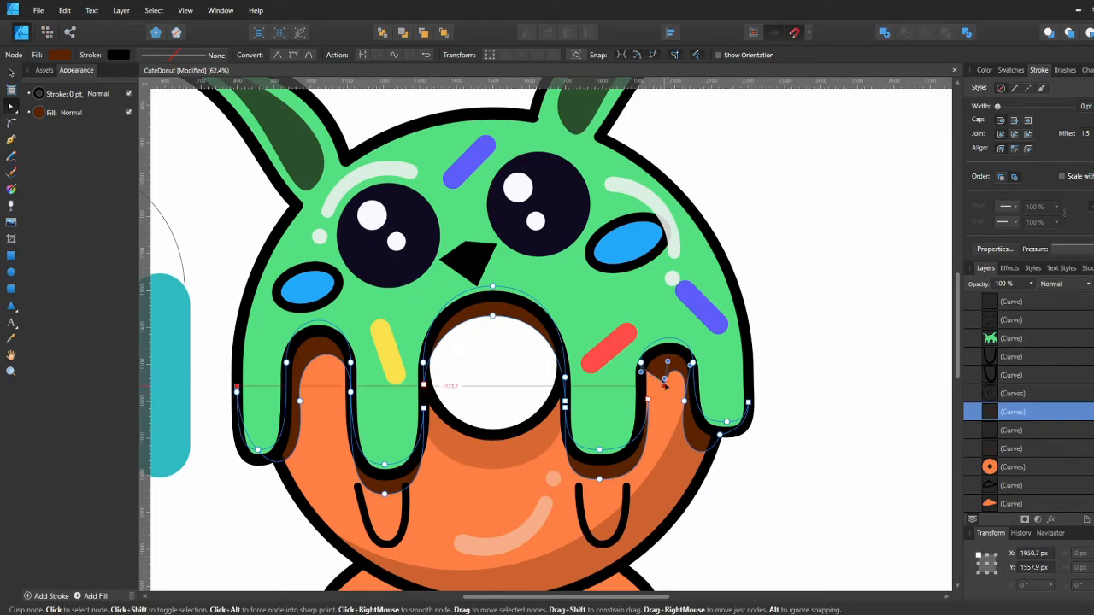
pyautogui.click(647, 400)
pyautogui.click(647, 410)
pyautogui.moveTo(642, 440); pyautogui.dragTo(650, 445)
pyautogui.click(773, 422)
pyautogui.hotkey('ctrl', 'z')
pyautogui.hotkey('ctrl', 'z')
pyautogui.hotkey('ctrl', 'z')
pyautogui.click(773, 423)
# Lower the brown icing shadow's fill opacity and raise its node above the donut hole to the icing edge
pyautogui.click(703, 439)
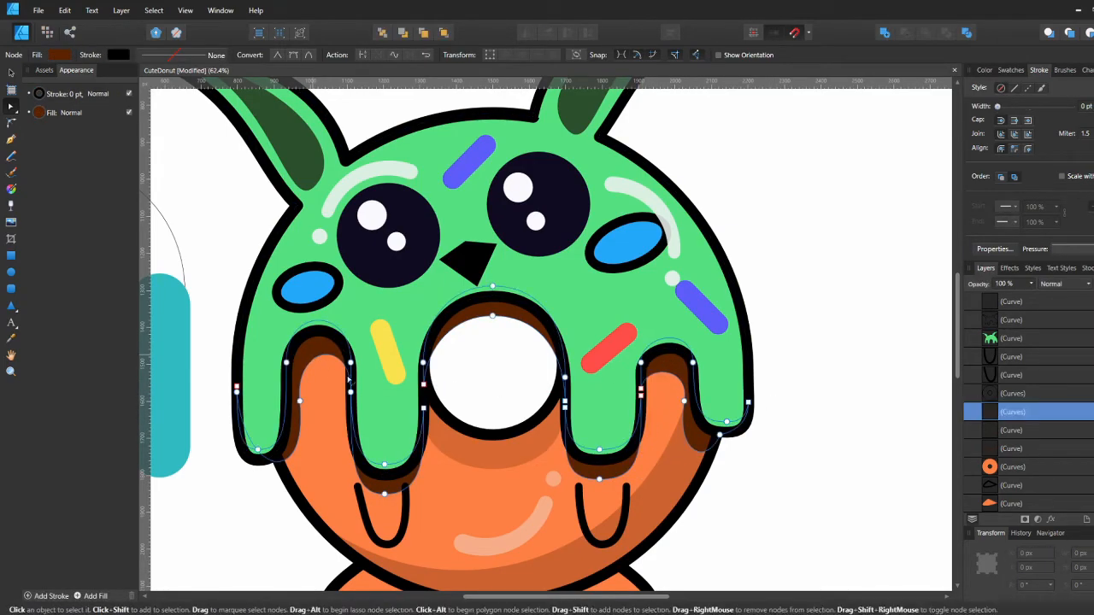
pyautogui.click(65, 56)
pyautogui.moveTo(122, 214); pyautogui.dragTo(101, 213)
pyautogui.click(495, 319)
pyautogui.click(495, 311)
pyautogui.moveTo(493, 316); pyautogui.dragTo(492, 294)
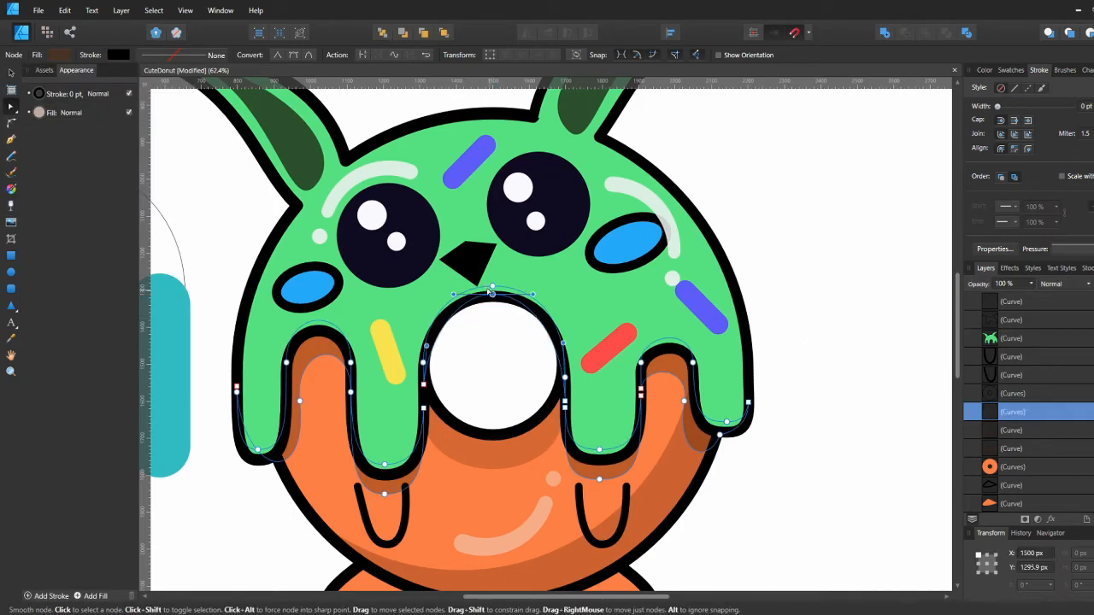
# Deselect the icing shadow and save the document
pyautogui.press('v')
pyautogui.click(787, 257)
pyautogui.hotkey('ctrl', '0')
pyautogui.hotkey('ctrl', 's')
pyautogui.scroll(2, 571, 224)
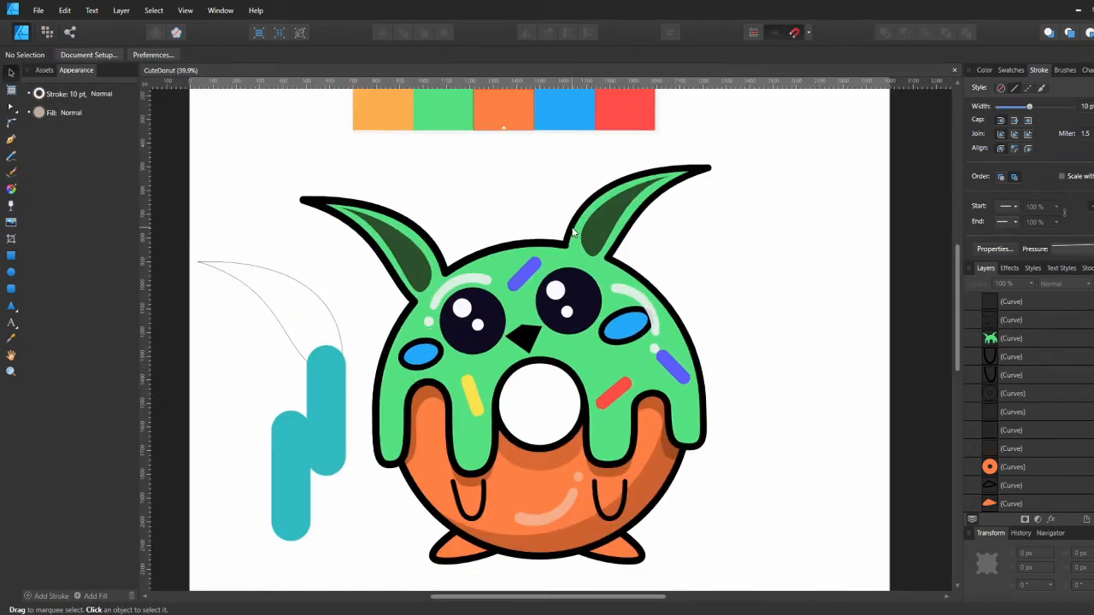
# Try a copy of the icing highlight on the right horn, rotated to follow the horn's curve
pyautogui.moveTo(583, 228); pyautogui.dragTo(592, 235)
pyautogui.click(641, 248)
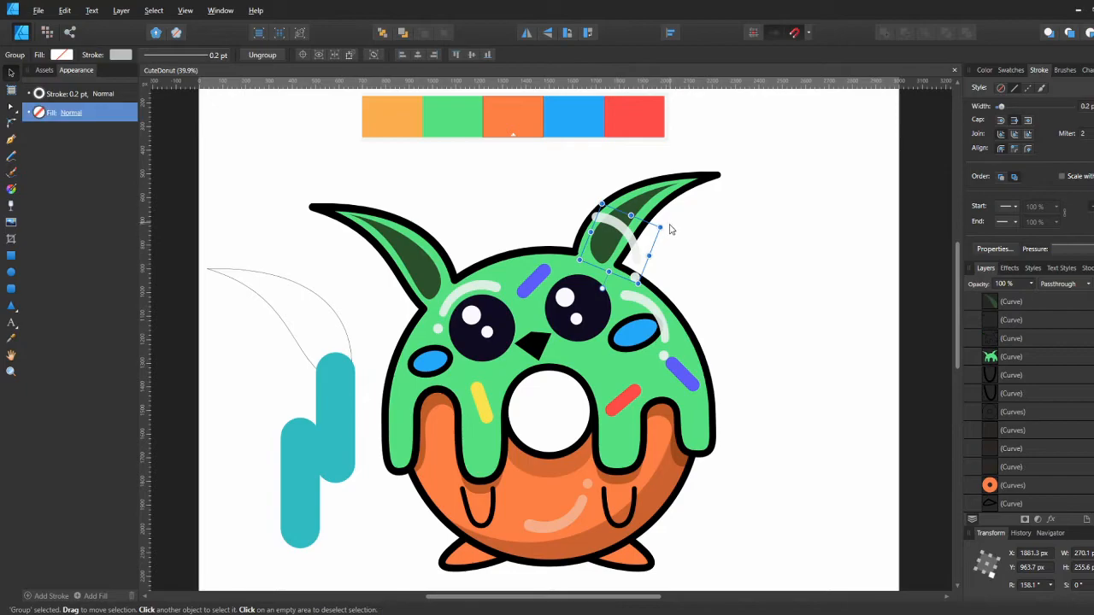
pyautogui.moveTo(593, 172); pyautogui.dragTo(577, 180)
pyautogui.moveTo(607, 243); pyautogui.dragTo(611, 222)
# Delete the dot from the right horn's highlight and take the arc out of its group
pyautogui.click(120, 55)
pyautogui.click(1025, 351)
pyautogui.scroll(6, 1016, 344)
pyautogui.click(975, 320)
pyautogui.click(1015, 357)
pyautogui.click(1014, 340)
pyautogui.press('Delete')
pyautogui.moveTo(1012, 340); pyautogui.dragTo(998, 313)
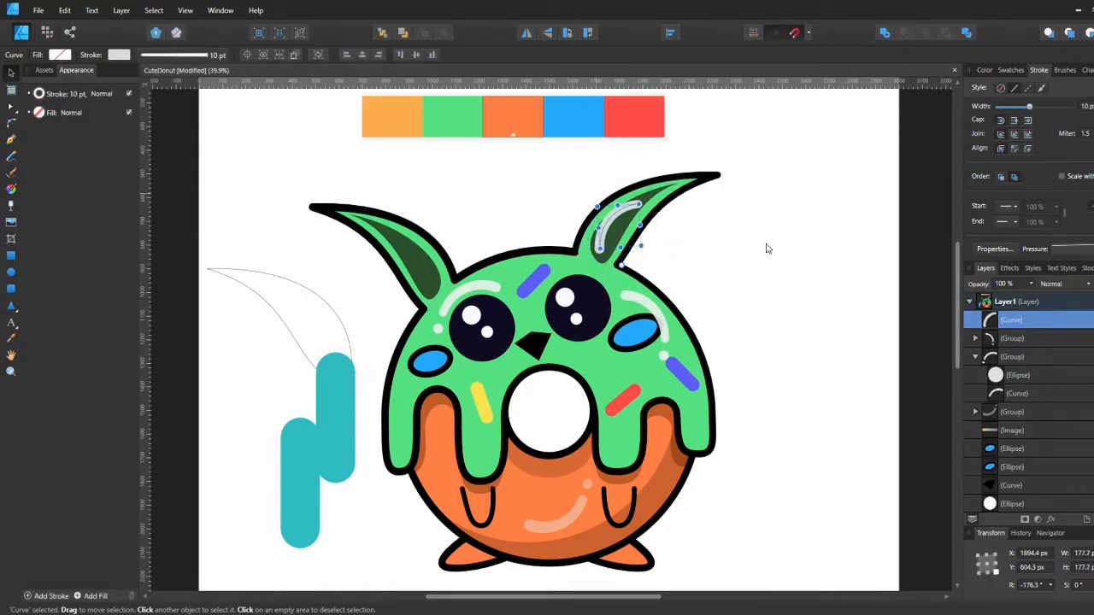
# Delete the trial highlight arc from the right horn
pyautogui.click(120, 54)
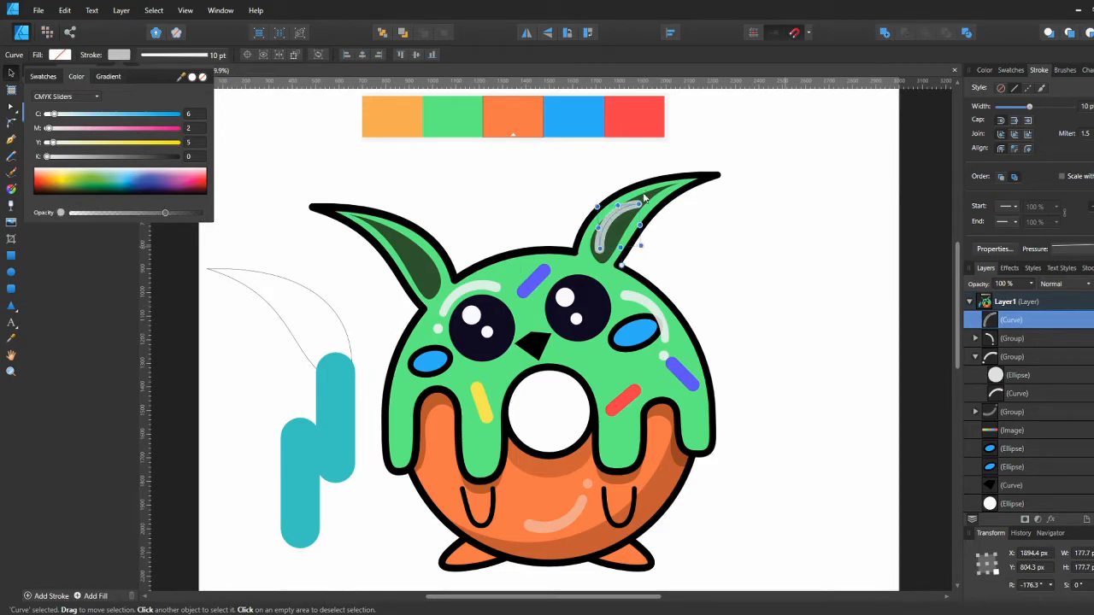
pyautogui.click(645, 197)
pyautogui.click(656, 239)
pyautogui.click(630, 208)
pyautogui.press('Delete')
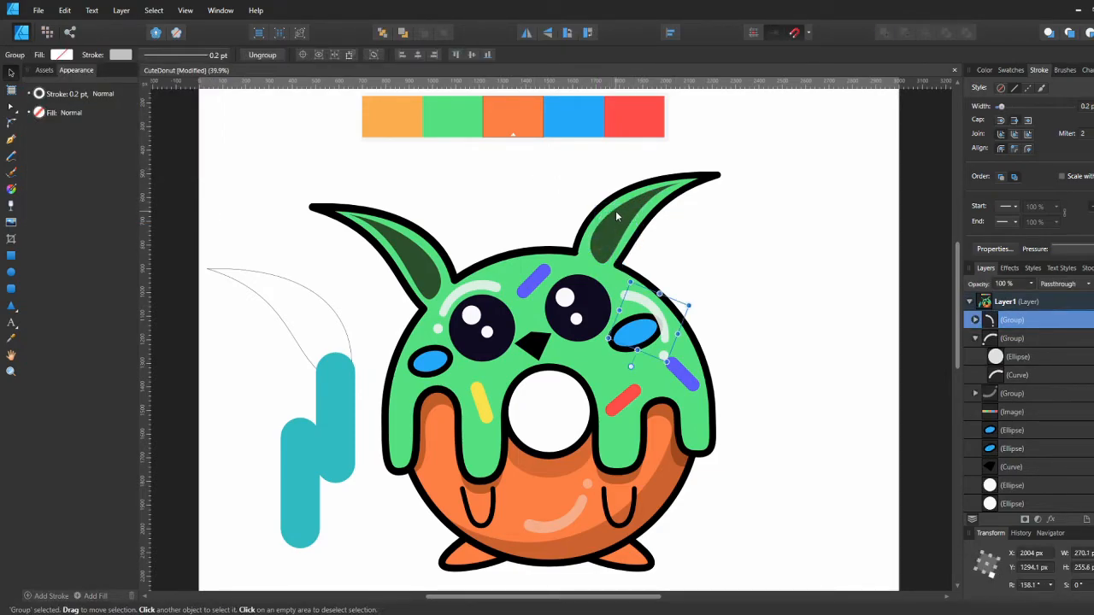
pyautogui.click(554, 255)
pyautogui.press('a')
pyautogui.scroll(5, 576, 265)
pyautogui.click(578, 235)
pyautogui.click(1087, 251)
pyautogui.click(1072, 396)
pyautogui.scroll(-5, 853, 293)
pyautogui.press('v')
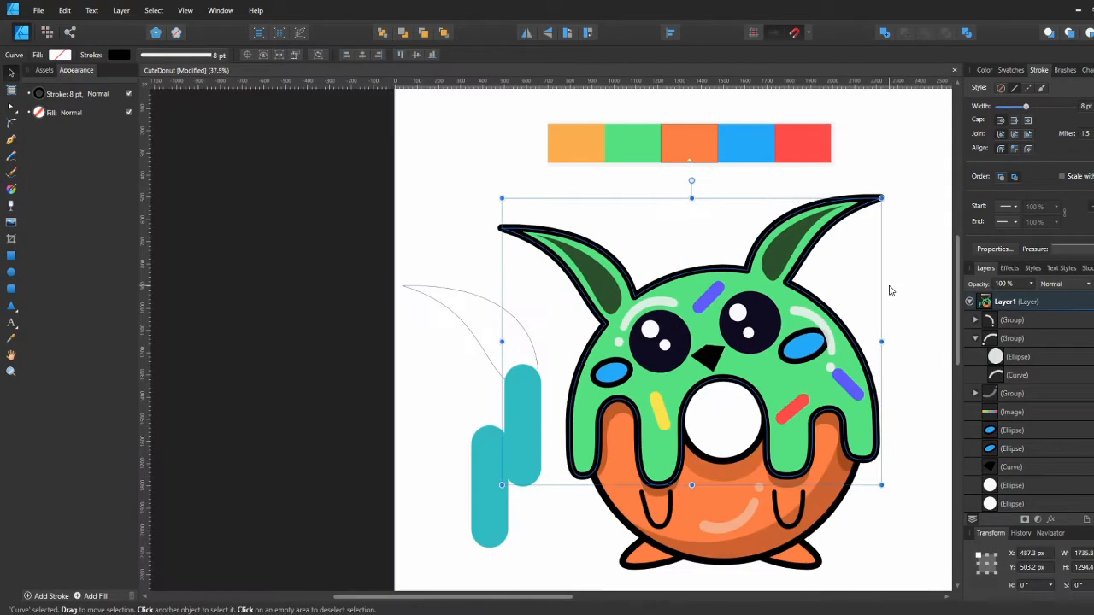
pyautogui.click(889, 290)
pyautogui.moveTo(884, 291); pyautogui.dragTo(845, 272)
pyautogui.moveTo(865, 224); pyautogui.dragTo(836, 231)
# Draw a straight line with the Pen tool from the right horn's outer base to its tip, layered above the inner horn shape
pyautogui.click(707, 259)
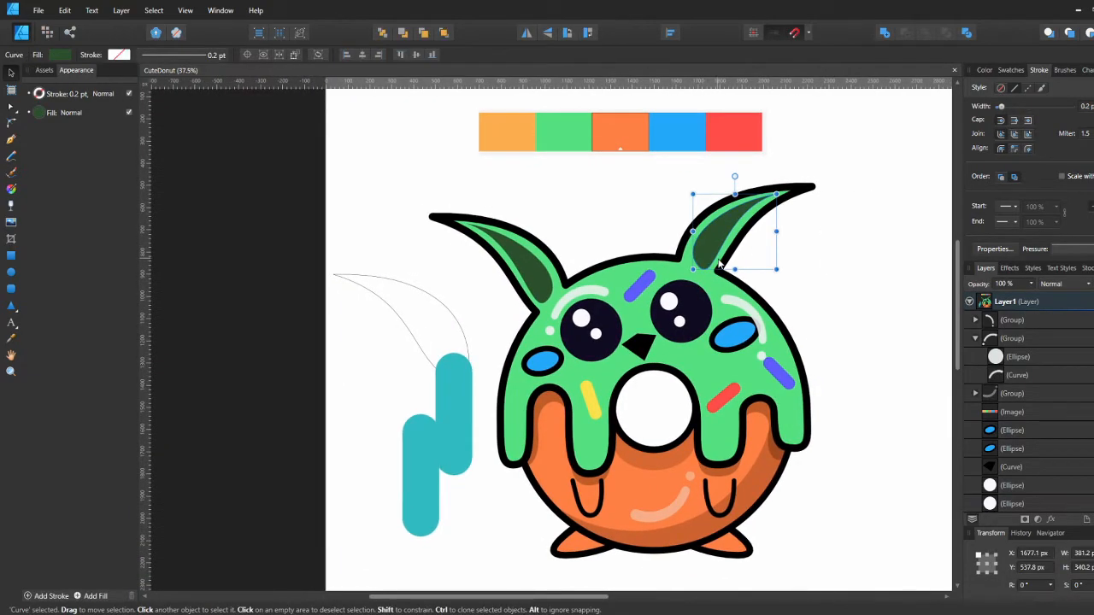
pyautogui.scroll(-5, 1002, 384)
pyautogui.keyDown('shift'); pyautogui.click(1005, 394); pyautogui.keyUp('shift')
pyautogui.moveTo(1005, 395); pyautogui.dragTo(1009, 427)
pyautogui.press('p')
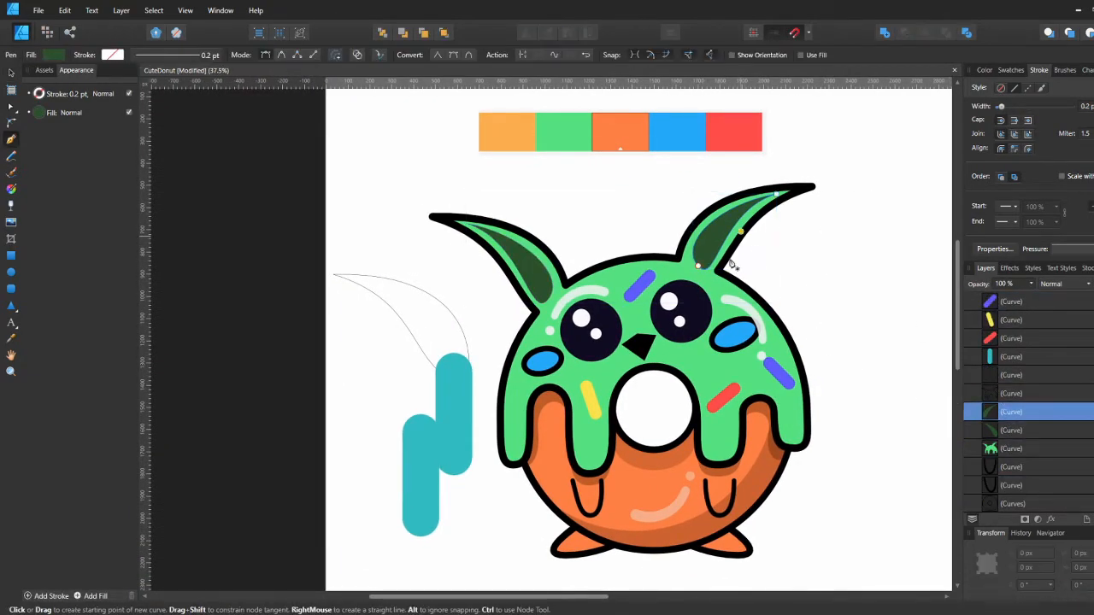
pyautogui.click(804, 186)
# Remove the horn line's stroke and give it a dark green fill of C 51, M 0, Y 73, K 80
pyautogui.click(112, 54)
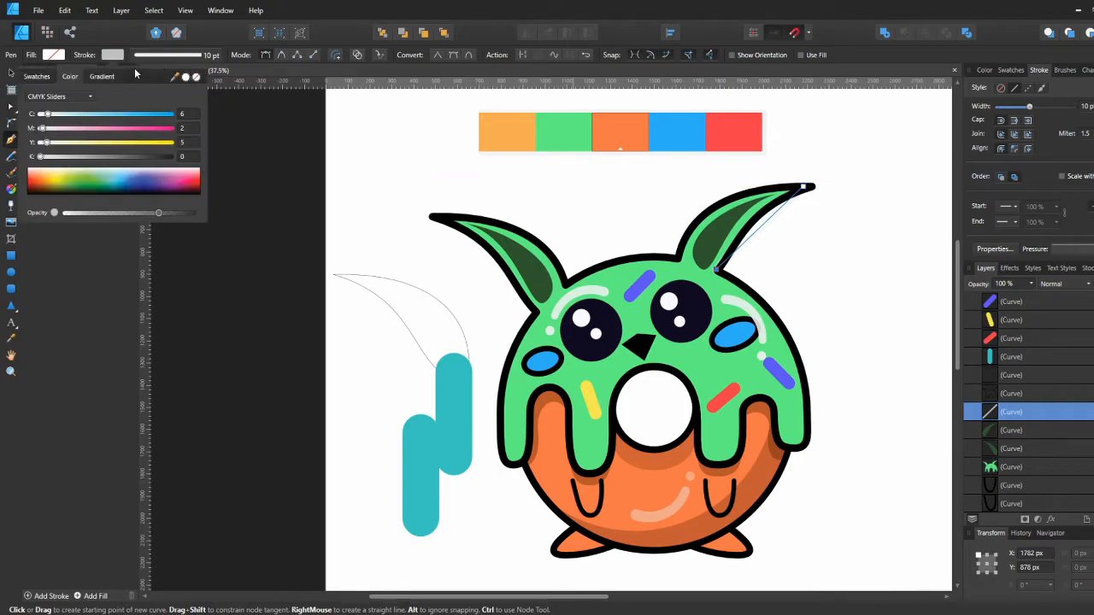
pyautogui.click(196, 76)
pyautogui.click(53, 55)
pyautogui.click(58, 76)
pyautogui.click(95, 158)
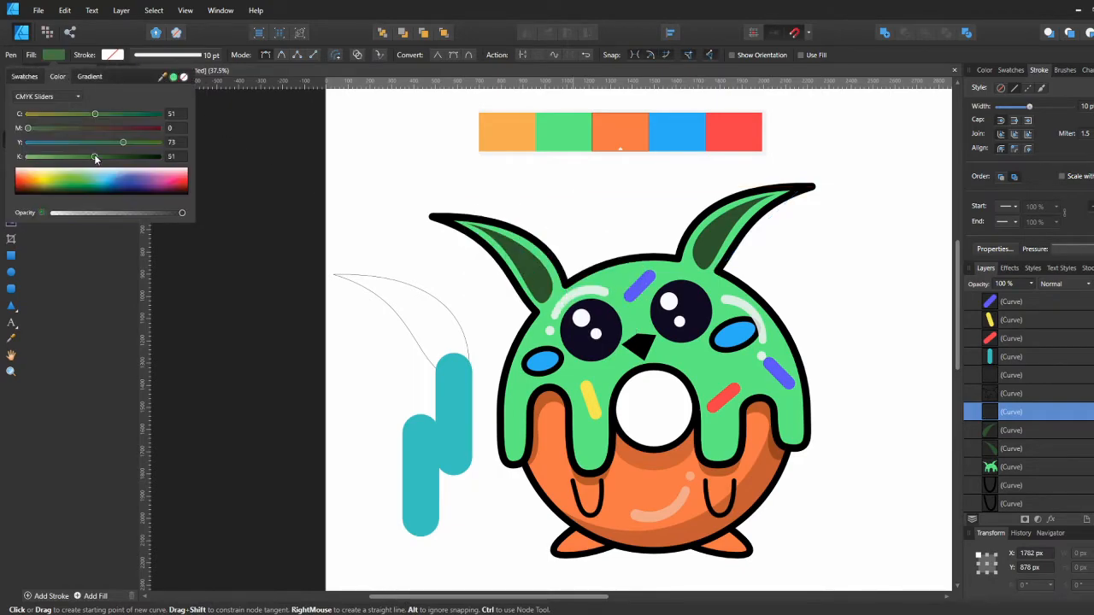
# Bend the dark green shape into a crescent shadow along the right horn's outer edge and lighten its fill through the black value
pyautogui.press('a')
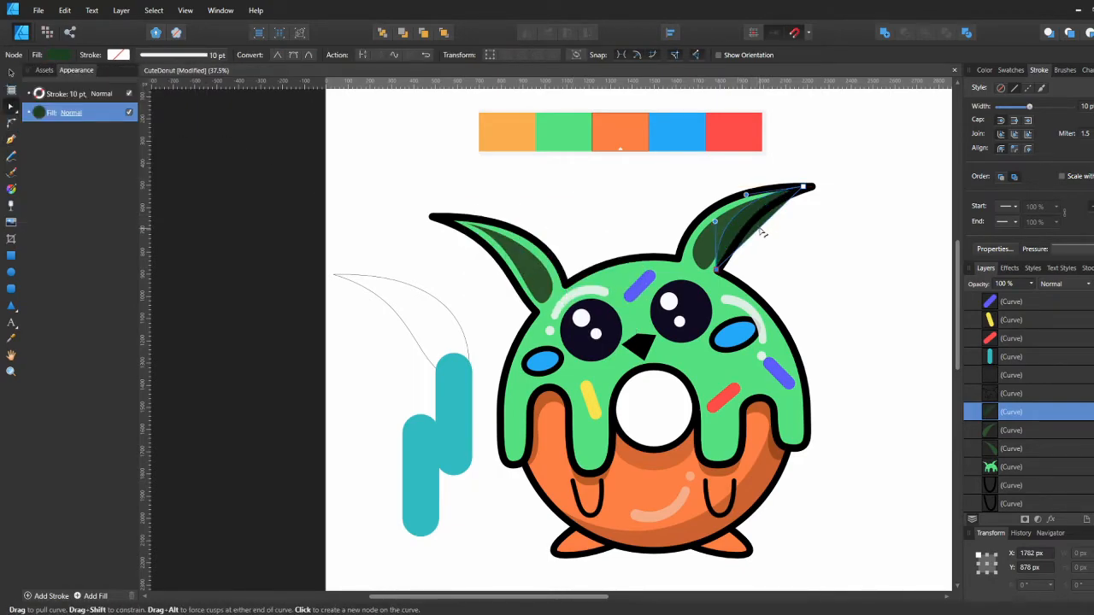
pyautogui.moveTo(760, 230); pyautogui.dragTo(668, 269)
pyautogui.click(59, 55)
pyautogui.click(184, 157)
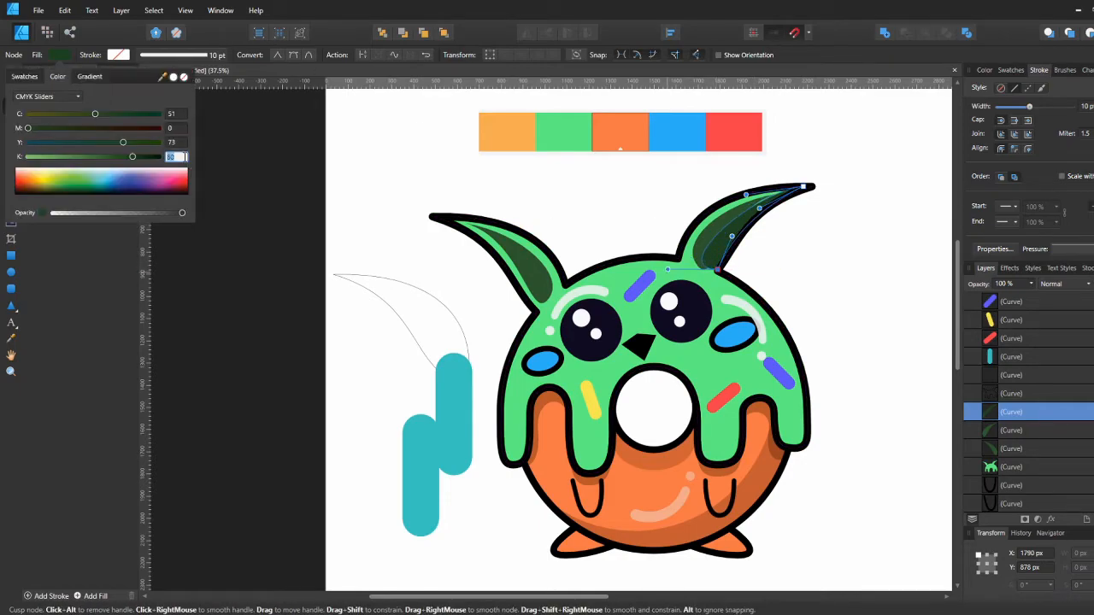
pyautogui.click(769, 249)
pyautogui.scroll(3, 744, 211)
pyautogui.click(697, 326)
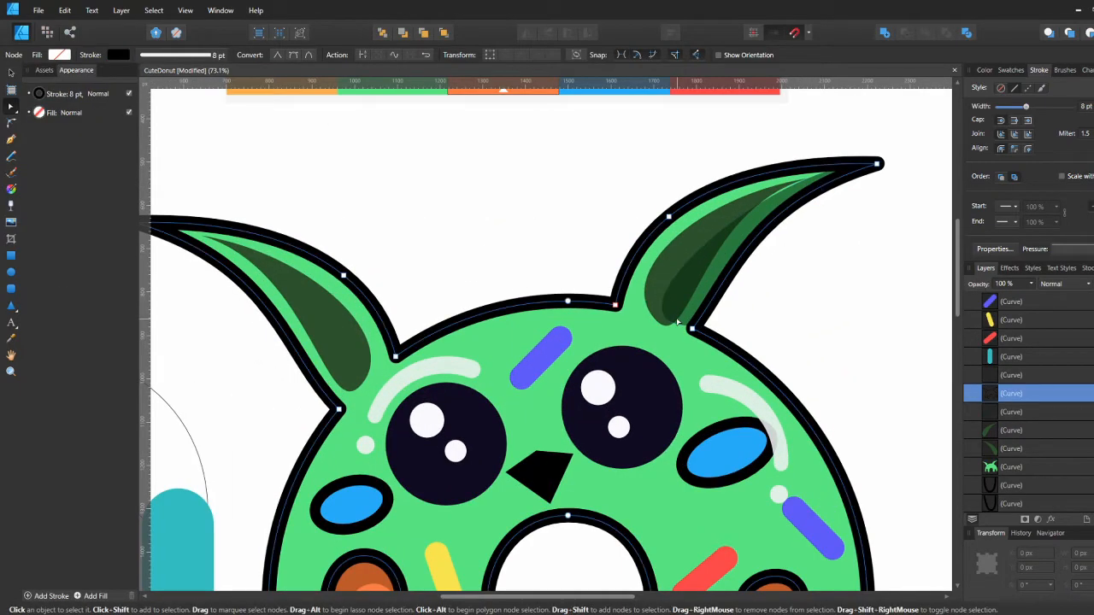
# Refine the curvature of the dark green crescent shadow along the right horn's outer edge
pyautogui.click(708, 295)
pyautogui.click(692, 332)
pyautogui.moveTo(599, 334); pyautogui.dragTo(598, 352)
pyautogui.click(747, 178)
pyautogui.hotkey('ctrl', 'z')
pyautogui.moveTo(747, 180); pyautogui.dragTo(744, 163)
pyautogui.click(640, 159)
pyautogui.scroll(-1, 640, 159)
# Duplicate the right horn's crescent shadow, flip it horizontally and fit it along the left horn's outer edge
pyautogui.press('v')
pyautogui.click(673, 247)
pyautogui.hotkey('ctrl', 'j')
pyautogui.click(527, 33)
pyautogui.moveTo(771, 234); pyautogui.dragTo(366, 282)
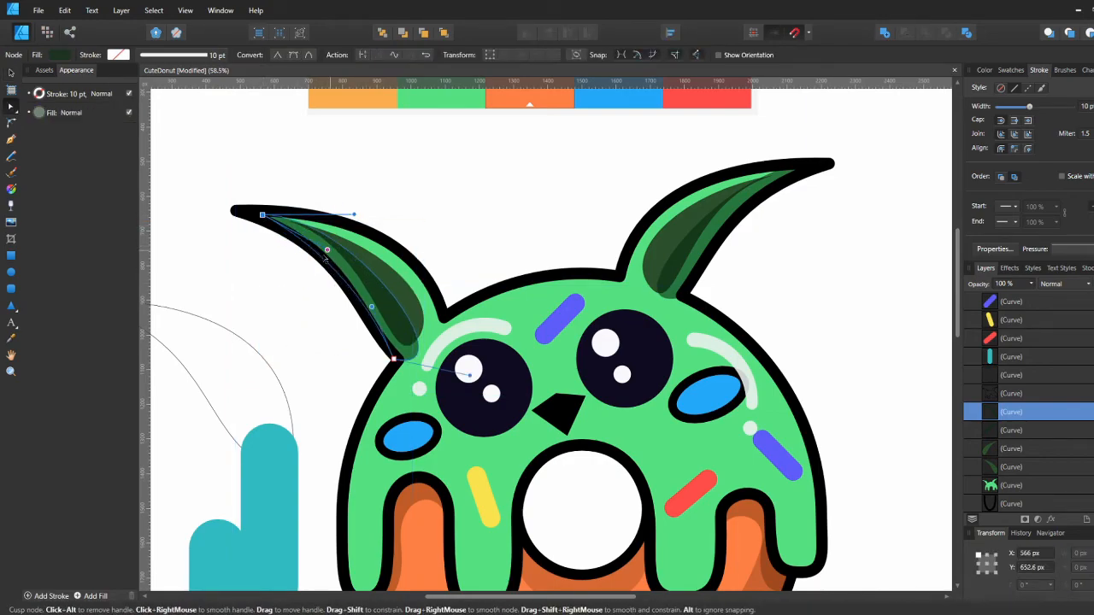
pyautogui.click(291, 276)
pyautogui.scroll(-3, 370, 245)
pyautogui.scroll(-1, 442, 221)
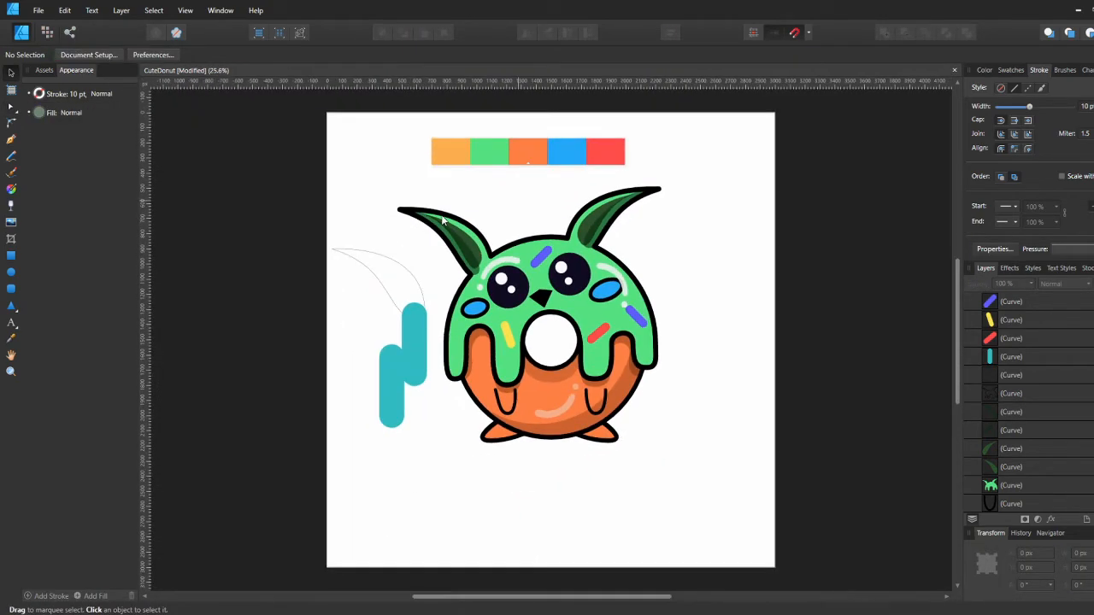
# Draw a short diagonal toe line on the right foot with a 5 pt stroke and a tapered pressure profile
pyautogui.scroll(6, 612, 441)
pyautogui.click(613, 433)
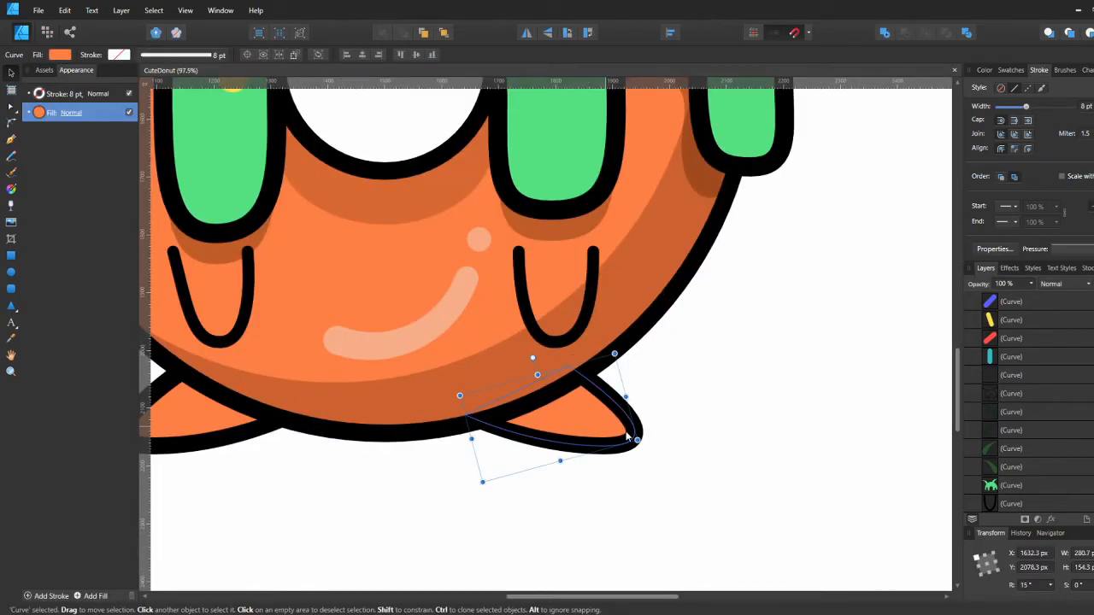
pyautogui.press('p')
pyautogui.click(590, 406)
pyautogui.click(112, 55)
pyautogui.moveTo(175, 77); pyautogui.dragTo(401, 427)
pyautogui.click(186, 77)
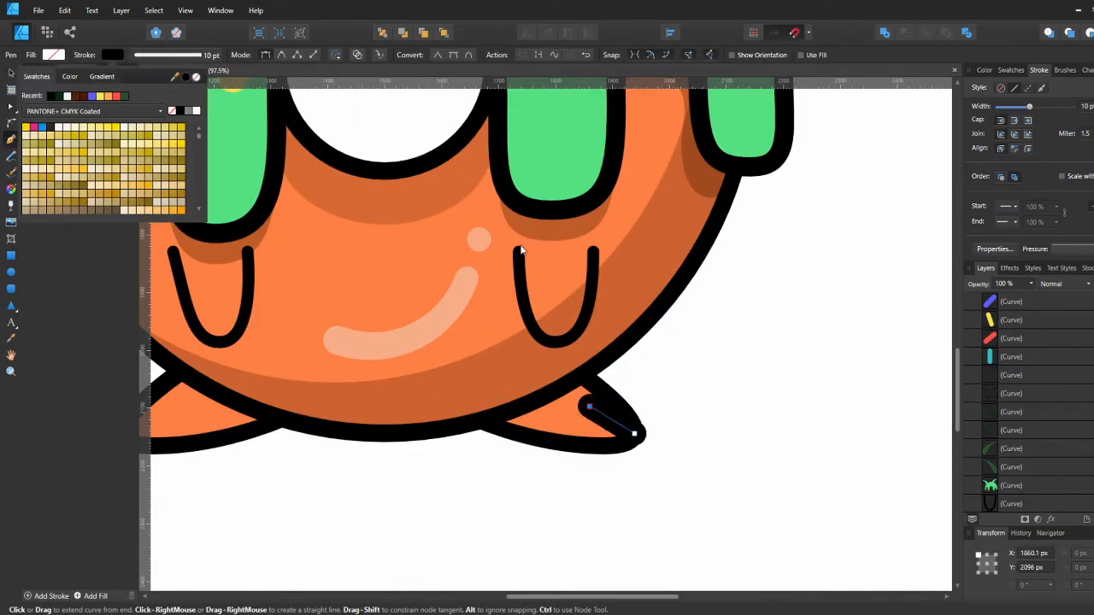
pyautogui.click(193, 56)
pyautogui.click(1056, 249)
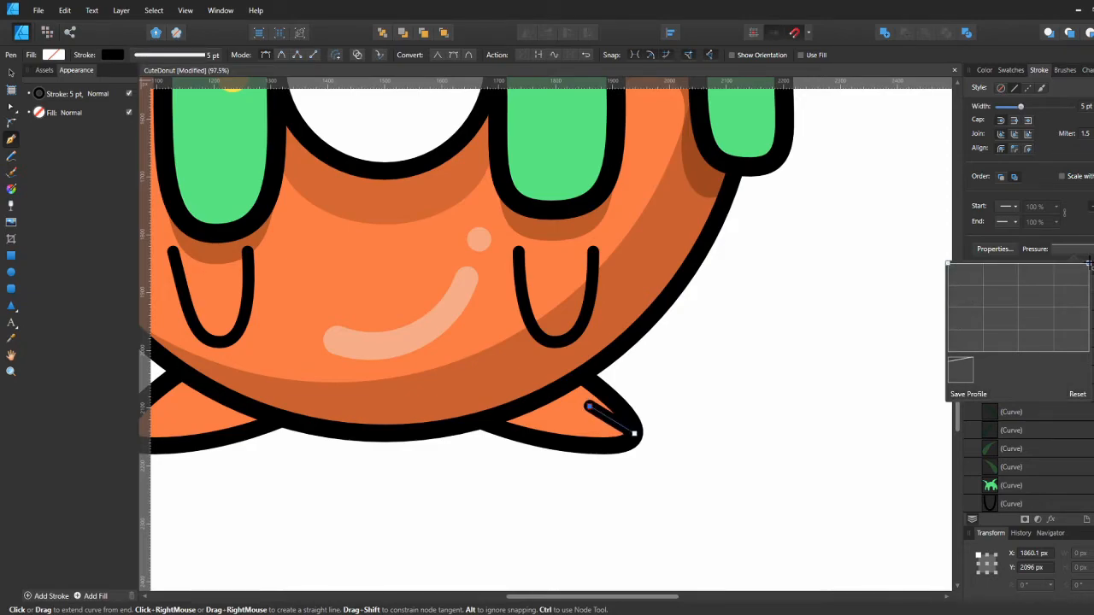
# Add a second tapered toe line below the first on the right foot
pyautogui.press('v')
pyautogui.click(593, 420)
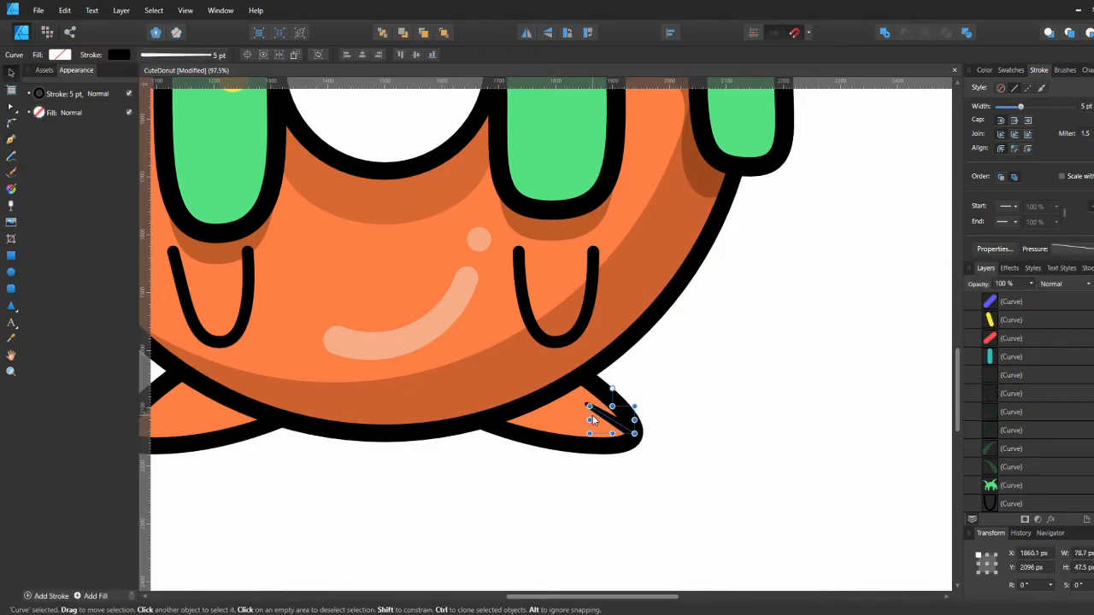
pyautogui.press('a')
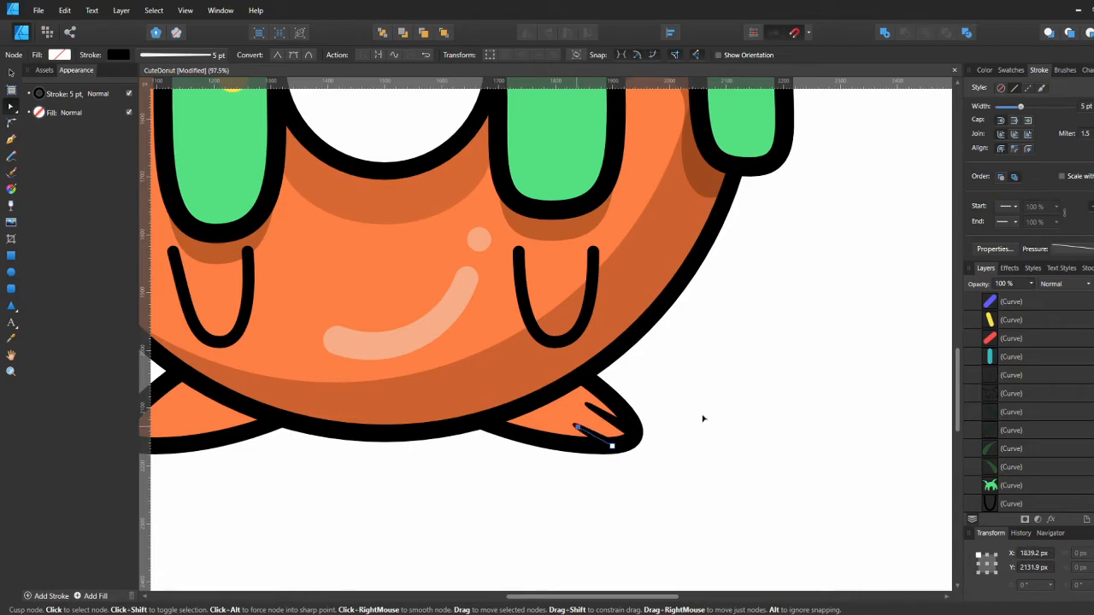
pyautogui.scroll(1, 701, 401)
# Duplicate both toe lines, mirror them onto the left foot and layer them above its orange fill
pyautogui.keyDown('shift'); pyautogui.click(688, 396); pyautogui.keyUp('shift')
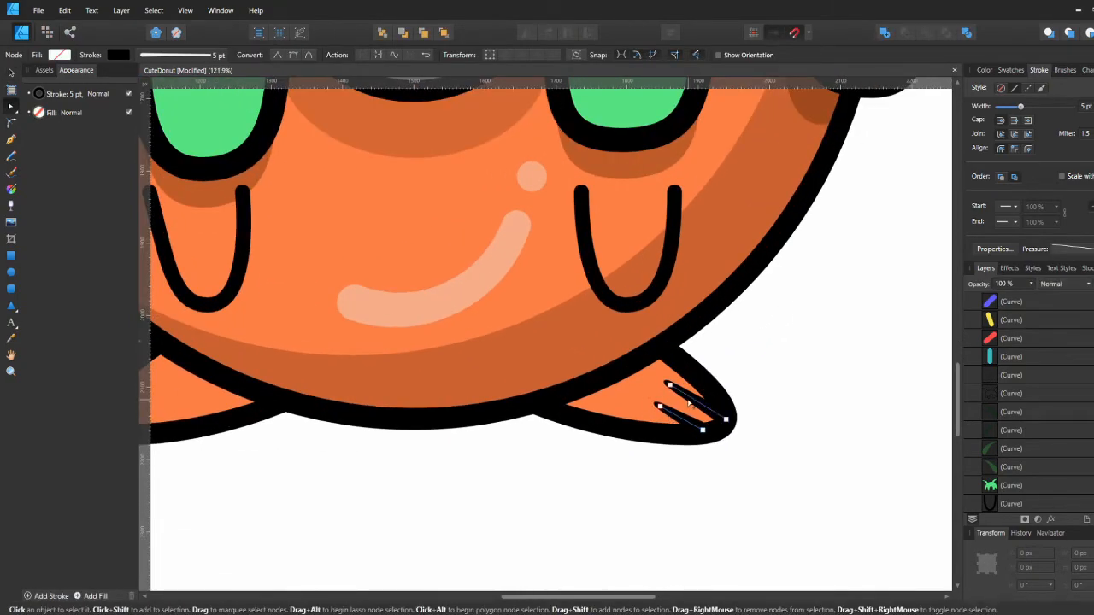
pyautogui.scroll(-2, 688, 399)
pyautogui.press('v')
pyautogui.scroll(-5, 1014, 405)
pyautogui.hotkey('ctrl', 'j')
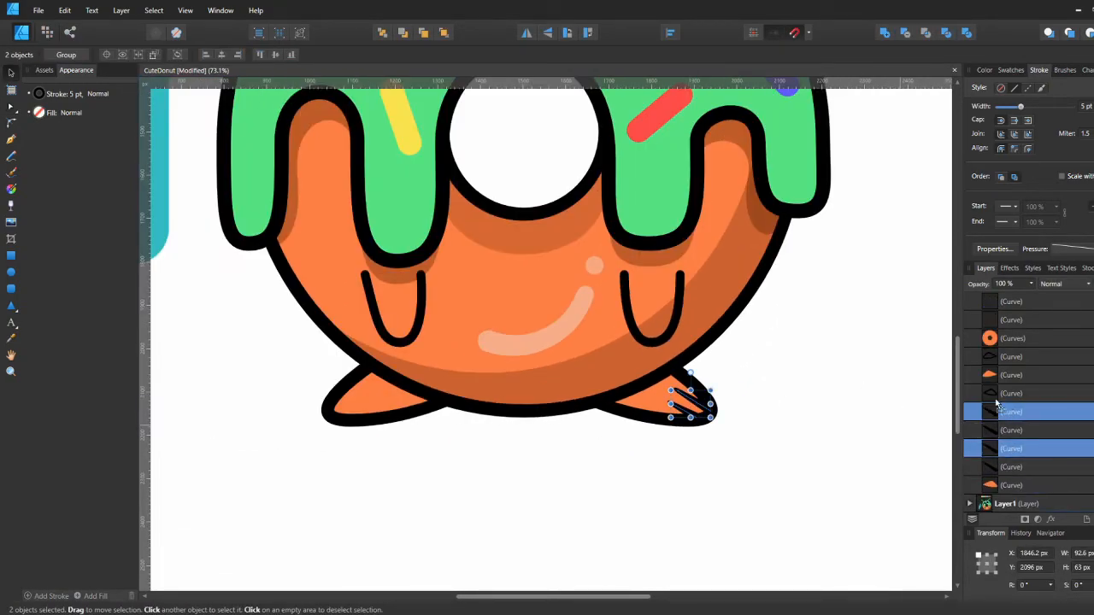
pyautogui.moveTo(996, 404); pyautogui.dragTo(1002, 370)
pyautogui.click(408, 442)
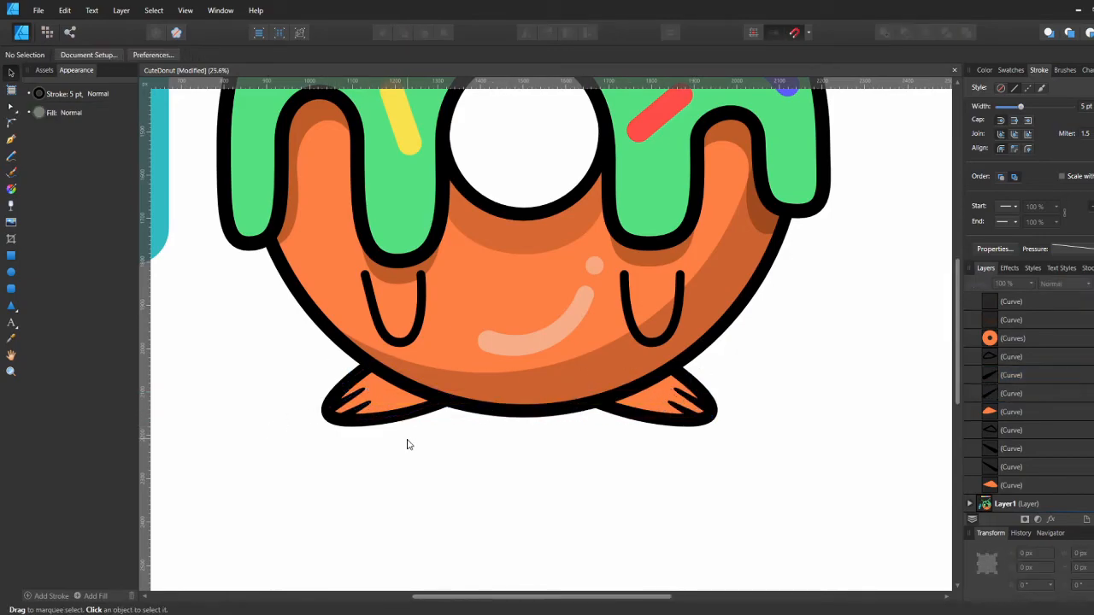
# Make an icing shadow band by subtracting an offset copy of the icing shape from another and deleting the unneeded upper nodes
pyautogui.hotkey('ctrl', '0')
pyautogui.moveTo(594, 321); pyautogui.dragTo(585, 182)
pyautogui.keyDown('shift'); pyautogui.click(590, 128); pyautogui.keyUp('shift')
pyautogui.click(908, 34)
pyautogui.moveTo(613, 107); pyautogui.dragTo(614, 181)
pyautogui.click(11, 107)
pyautogui.moveTo(364, 117); pyautogui.dragTo(682, 221)
pyautogui.press('Delete')
# Fill the icing shadow band with dark green, C 51, M 0, Y 73, K 80
pyautogui.click(64, 55)
pyautogui.moveTo(28, 156); pyautogui.dragTo(168, 164)
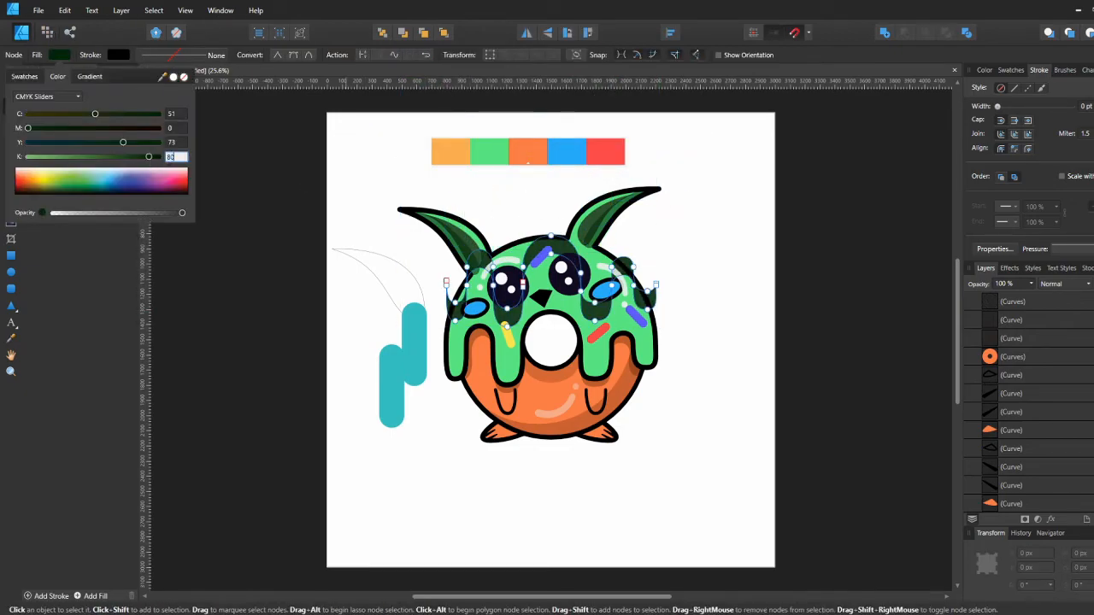
pyautogui.press('Return')
# Move the shadow band down onto the icing's dripping edge and lower its color opacity
pyautogui.press('v')
pyautogui.moveTo(596, 310); pyautogui.dragTo(596, 369)
pyautogui.click(65, 54)
pyautogui.moveTo(182, 213); pyautogui.dragTo(110, 212)
pyautogui.click(265, 248)
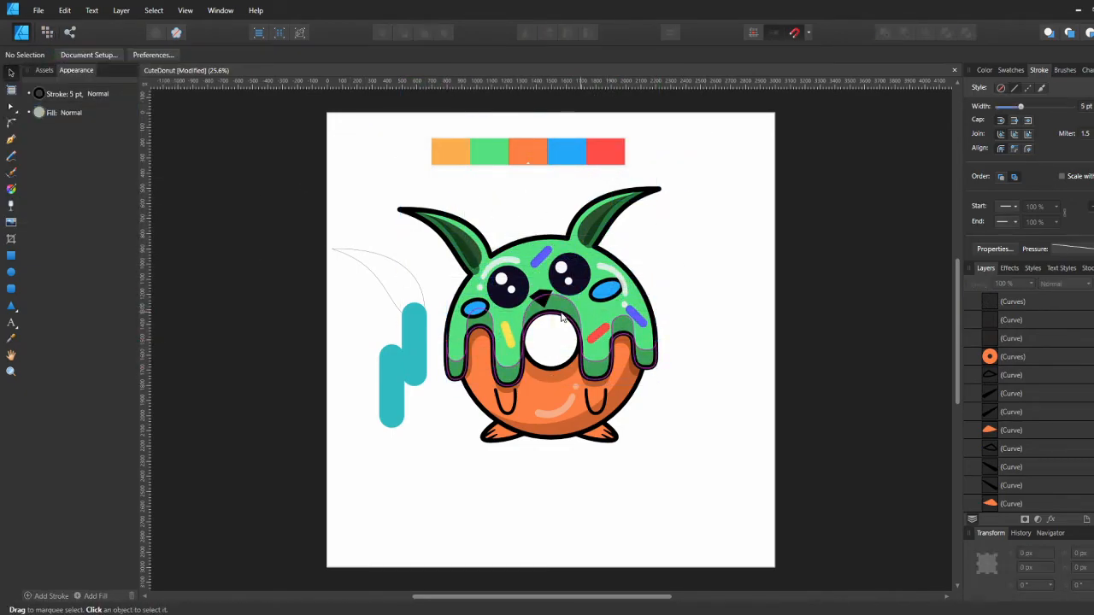
# Reshape the icing shadow's nodes around the donut hole so the shadow follows the hole's upper edge smoothly
pyautogui.scroll(3, 562, 307)
pyautogui.click(597, 351)
pyautogui.press('a')
pyautogui.moveTo(541, 283); pyautogui.dragTo(541, 298)
pyautogui.moveTo(487, 372); pyautogui.dragTo(485, 406)
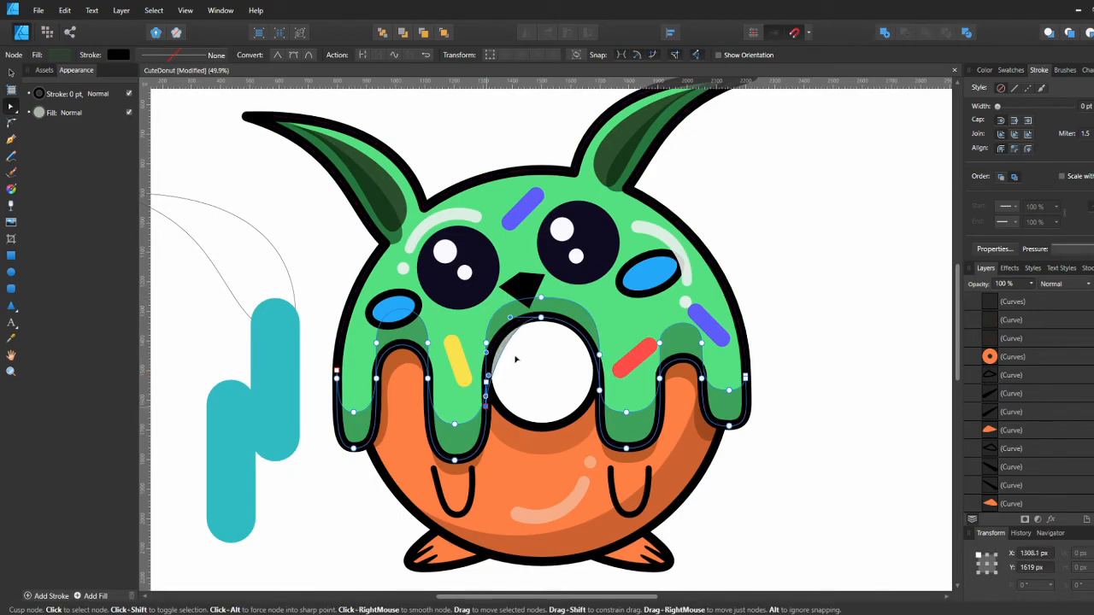
pyautogui.moveTo(486, 343); pyautogui.dragTo(485, 388)
pyautogui.moveTo(486, 354); pyautogui.dragTo(465, 343)
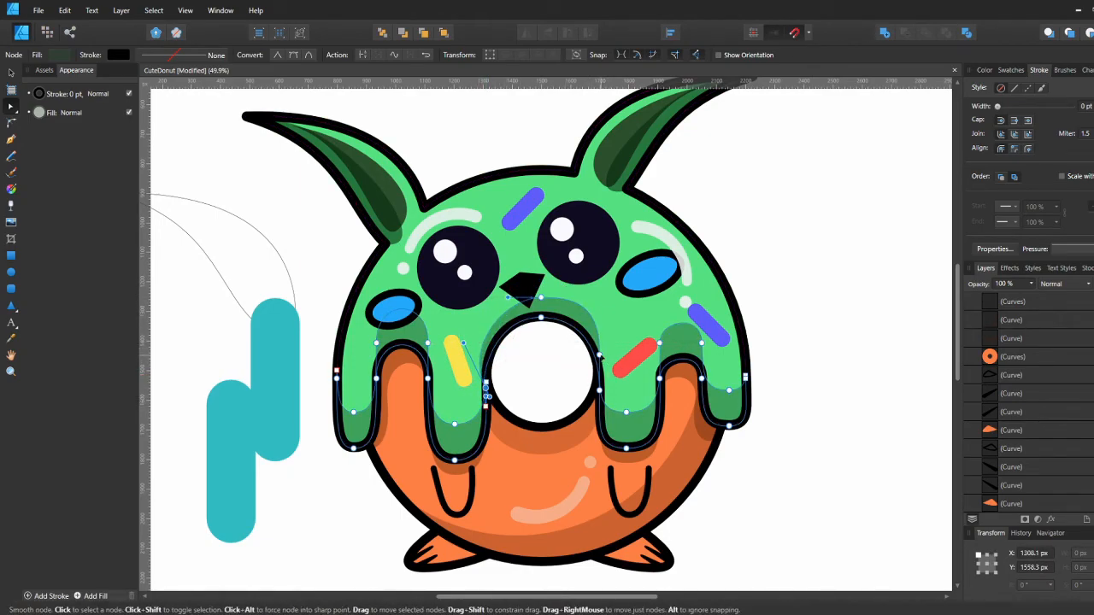
pyautogui.moveTo(600, 388); pyautogui.dragTo(599, 369)
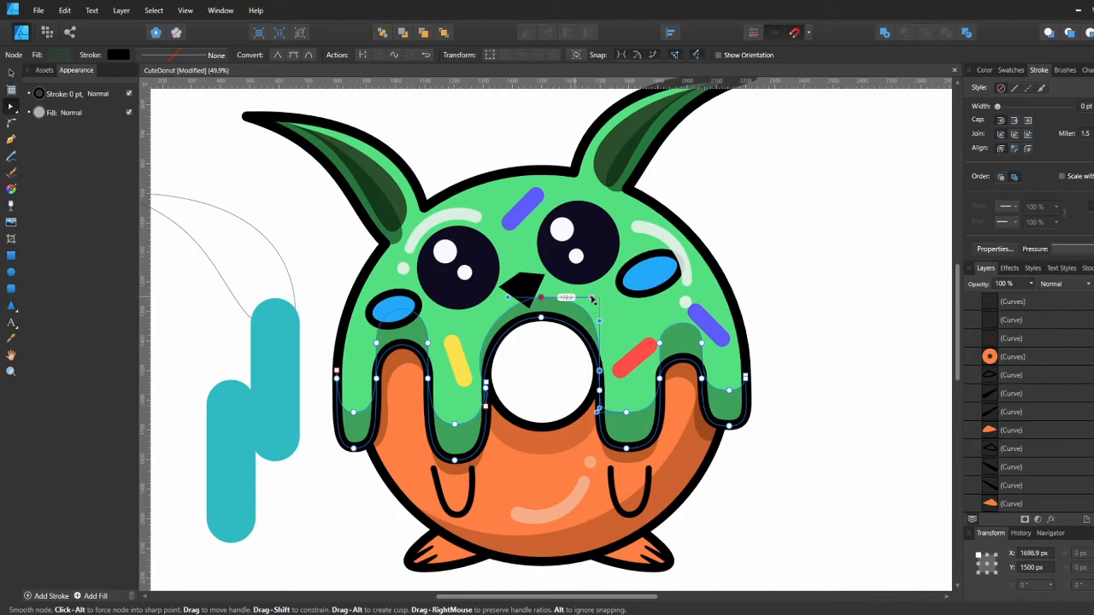
pyautogui.scroll(3, 551, 303)
pyautogui.click(864, 342)
# Reorder the black nose shape to sit directly above the green icing and below the icing shadow
pyautogui.press('c')
pyautogui.click(466, 265)
pyautogui.scroll(10, 1011, 340)
pyautogui.moveTo(1000, 412); pyautogui.dragTo(998, 497)
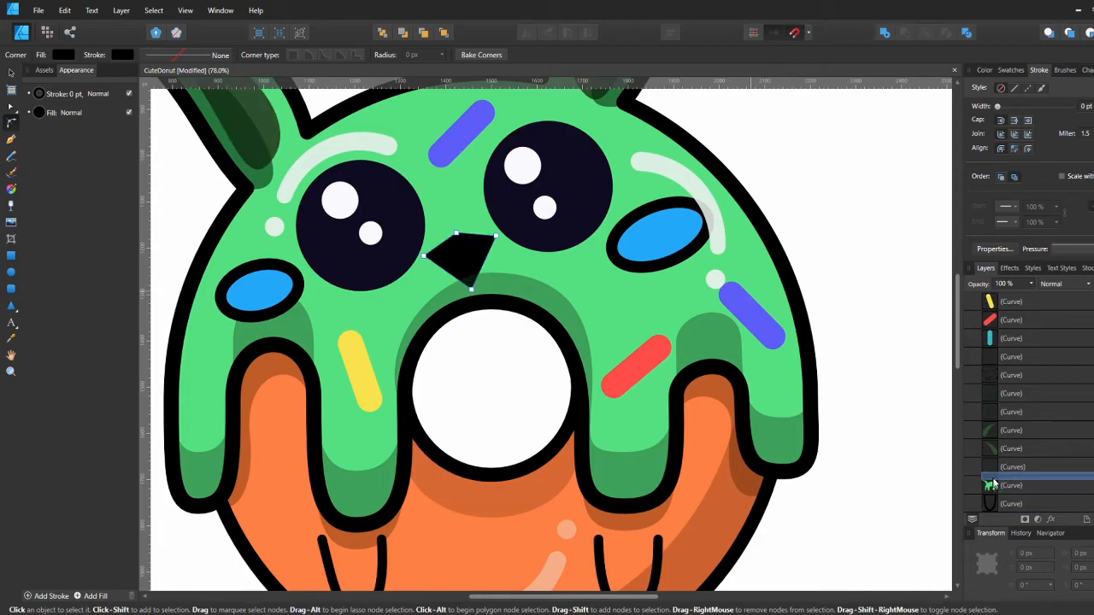
# Widen the icing shadow beside the leftmost drip and delete the node at the bottom of its inner curve
pyautogui.click(291, 331)
pyautogui.press('a')
pyautogui.moveTo(218, 398); pyautogui.dragTo(217, 396)
pyautogui.click(219, 454)
pyautogui.click(198, 455)
pyautogui.click(198, 452)
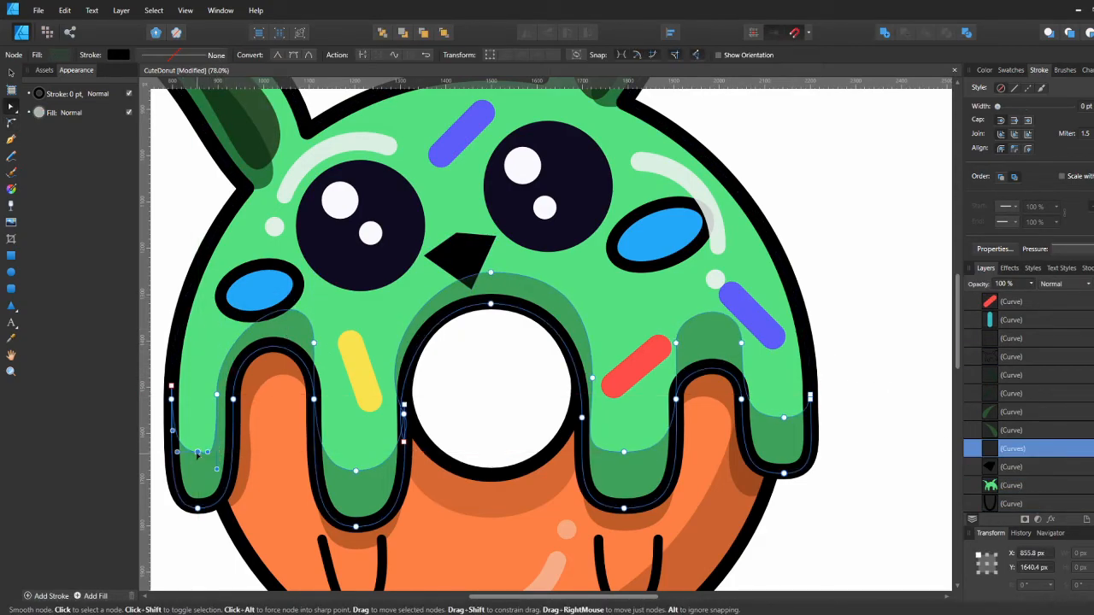
pyautogui.press('Delete')
pyautogui.click(314, 399)
pyautogui.press('Delete')
pyautogui.click(314, 344)
pyautogui.hotkey('ctrl', 'z')
pyautogui.hotkey('ctrl', 'shift', 'z')
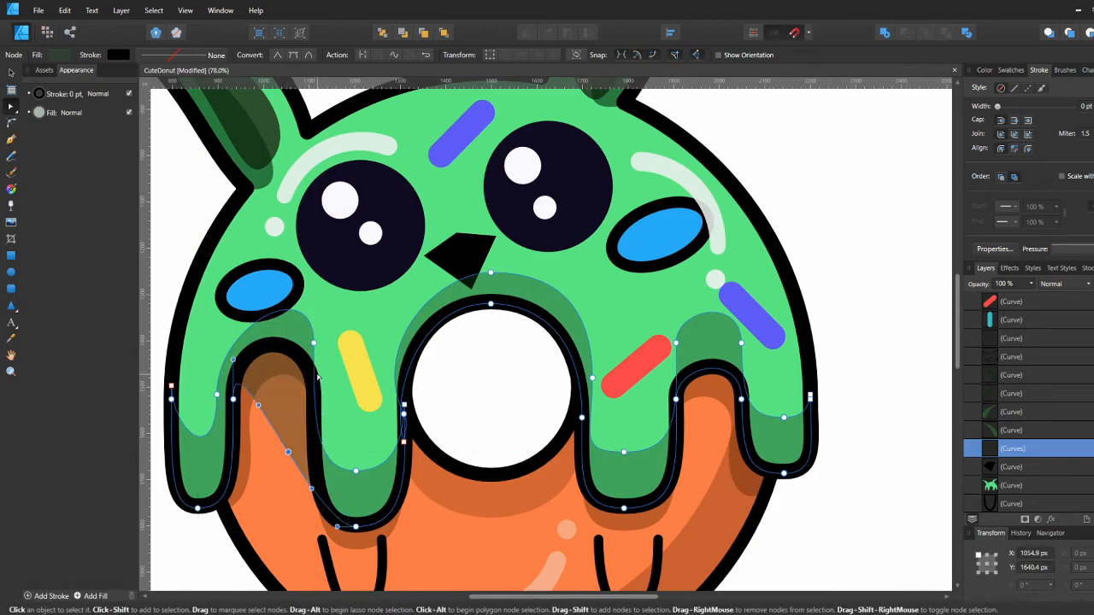
pyautogui.hotkey('ctrl', 'z')
# Reshape the icing shadow around both outer arches and delete the inner curve node on the rightmost drip
pyautogui.moveTo(314, 344); pyautogui.dragTo(329, 369)
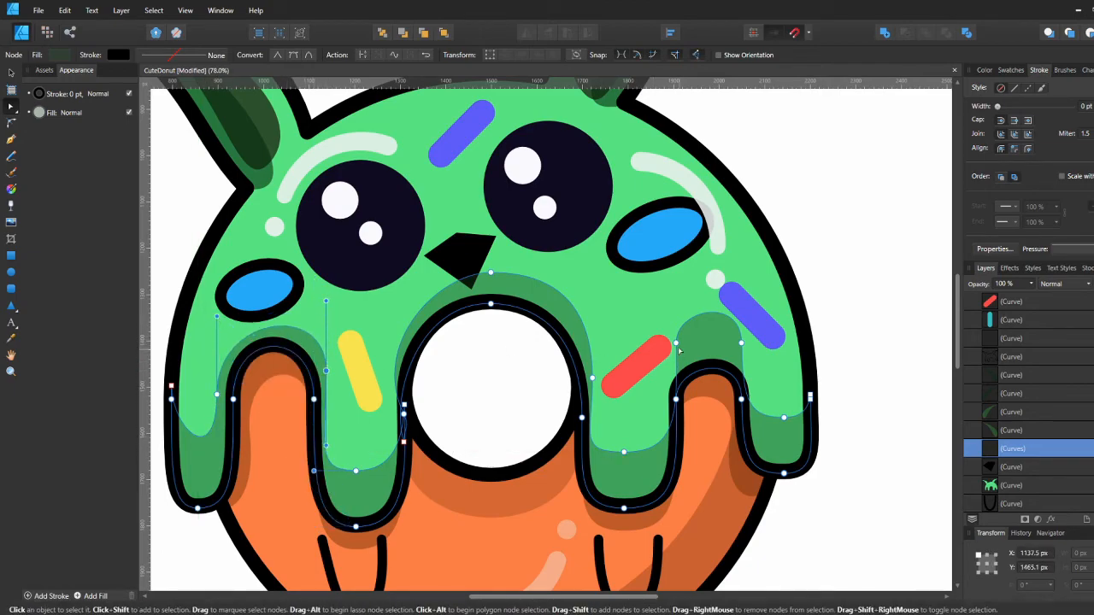
pyautogui.moveTo(676, 343); pyautogui.dragTo(663, 368)
pyautogui.moveTo(756, 374); pyautogui.dragTo(754, 379)
pyautogui.click(784, 419)
pyautogui.press('Delete')
pyautogui.click(720, 365)
pyautogui.click(667, 383)
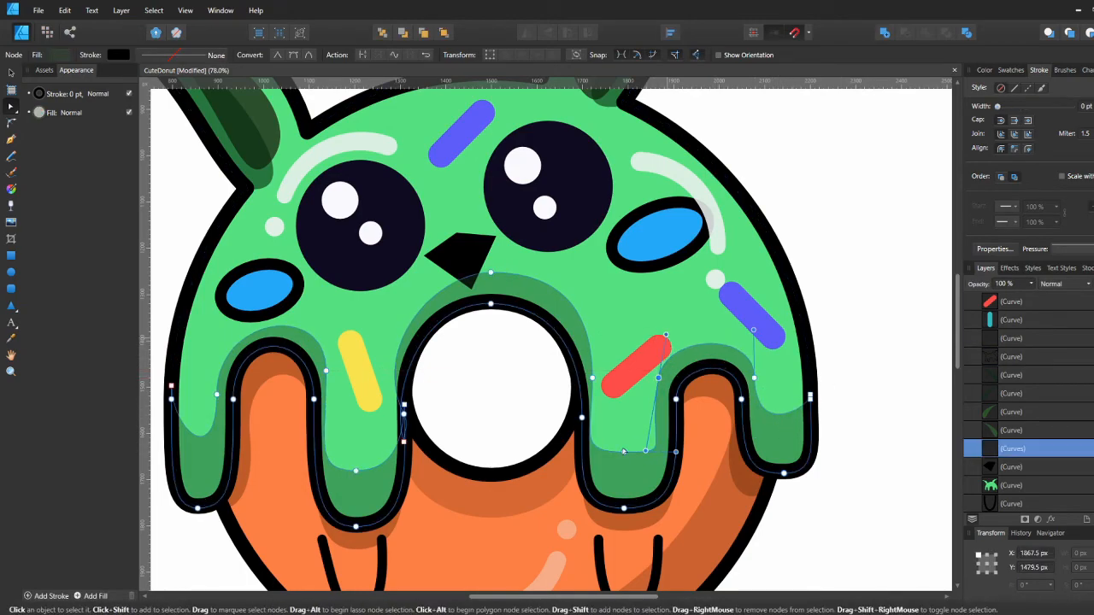
pyautogui.click(817, 320)
pyautogui.click(817, 319)
pyautogui.press('v')
pyautogui.scroll(-5, 738, 345)
pyautogui.scroll(-1, 706, 320)
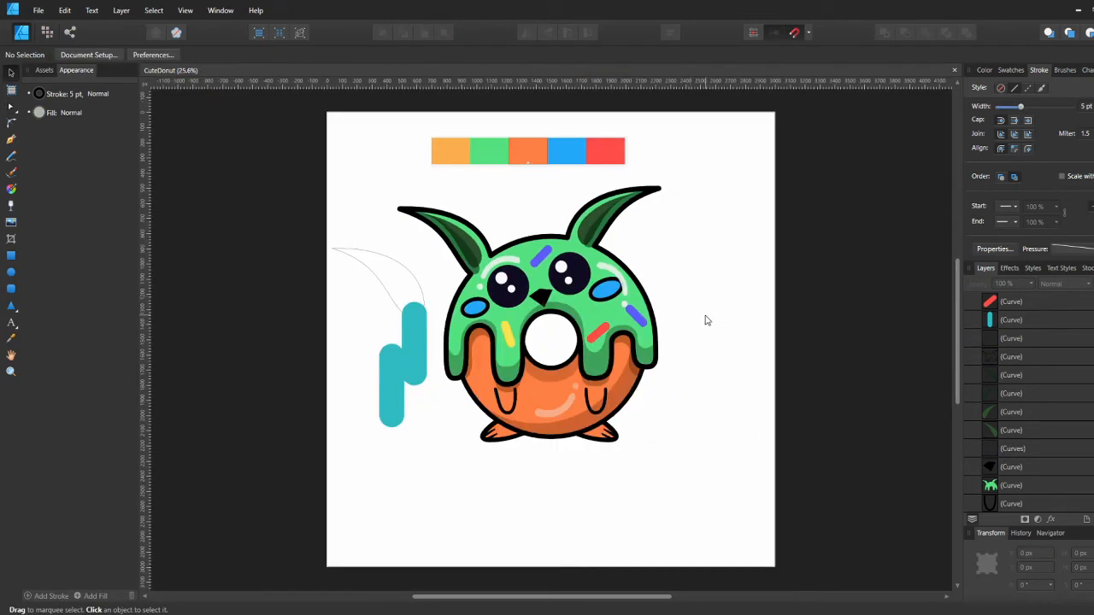
# Collapse the artwork layer and duplicate it
pyautogui.click(969, 302)
pyautogui.click(992, 303)
pyautogui.hotkey('ctrl', 'j')
pyautogui.click(779, 355)
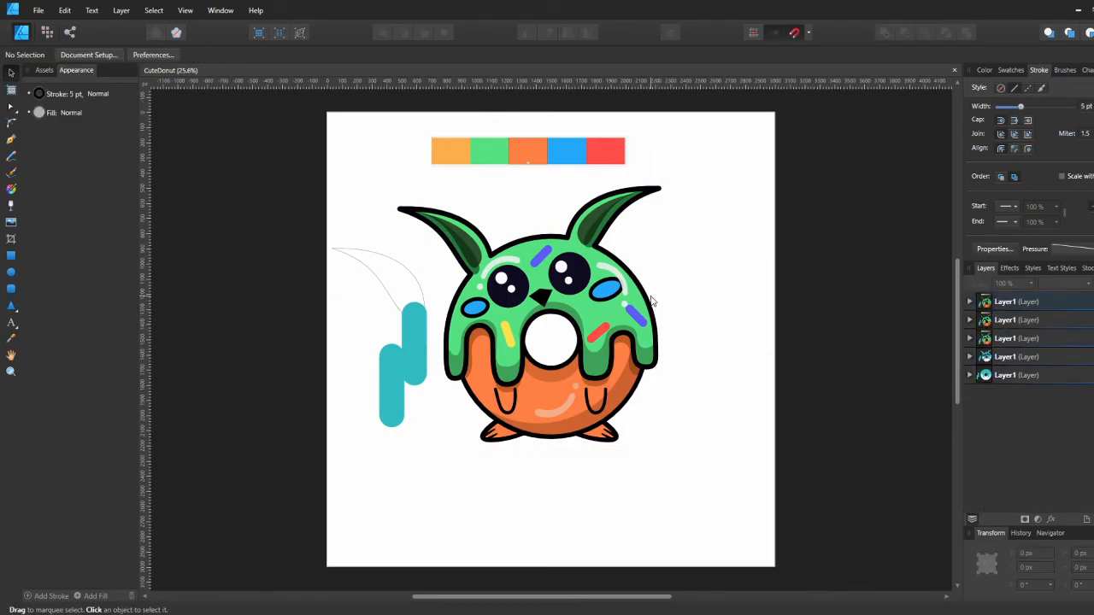
# Group the purple, yellow and red sprinkles in the top artwork layer and hide them
pyautogui.click(638, 315)
pyautogui.click(970, 303)
pyautogui.scroll(-4, 991, 339)
pyautogui.click(999, 412)
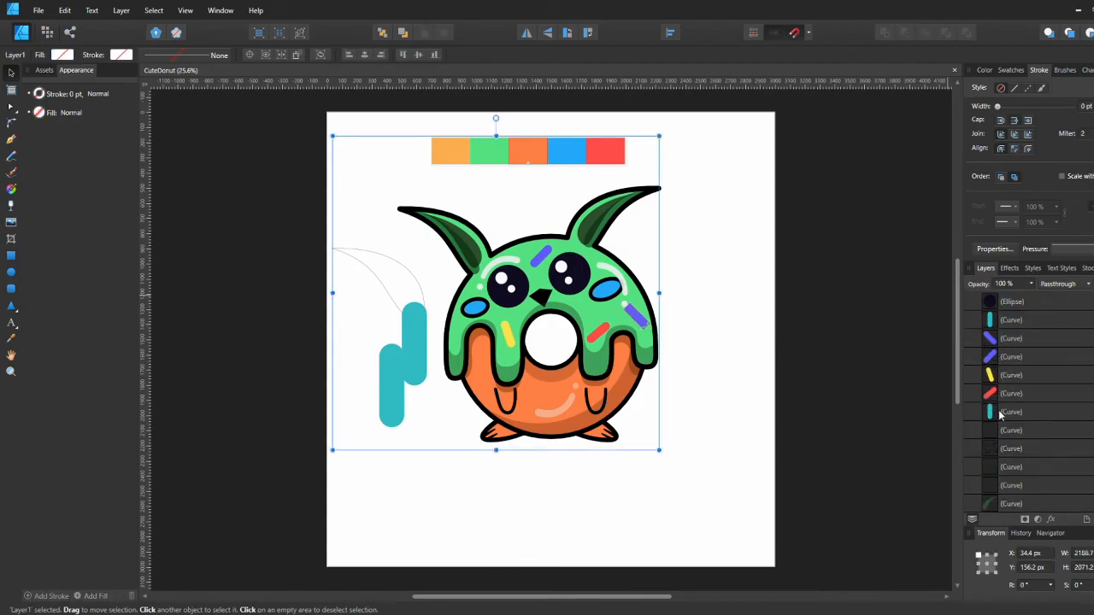
pyautogui.keyDown('shift'); pyautogui.click(993, 338); pyautogui.keyUp('shift')
pyautogui.keyDown('ctrl'); pyautogui.click(998, 412); pyautogui.keyUp('ctrl')
pyautogui.hotkey('ctrl', 'g')
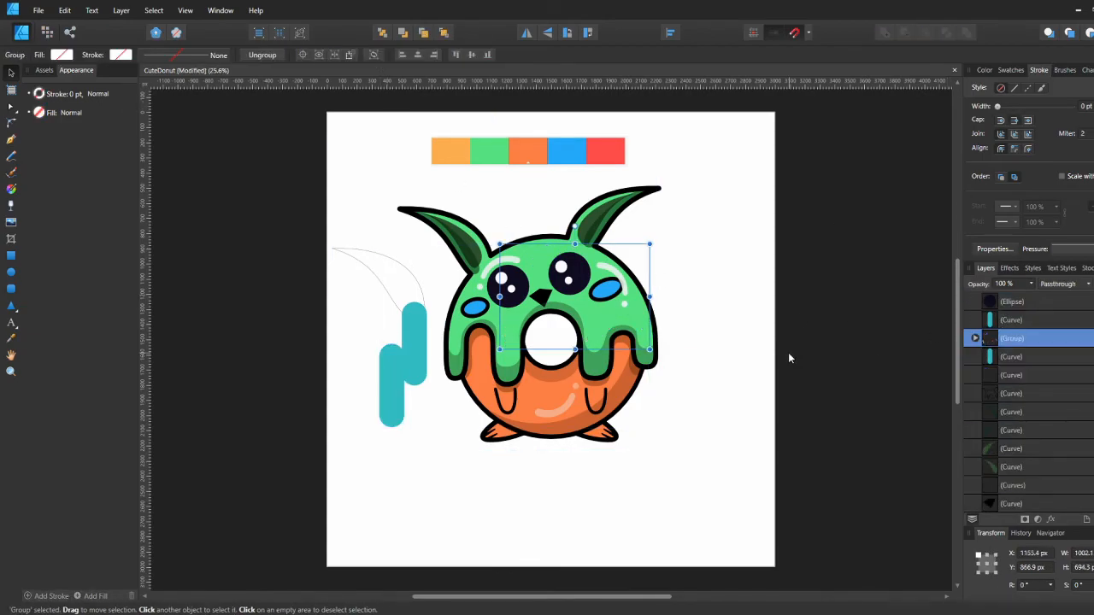
pyautogui.click(789, 352)
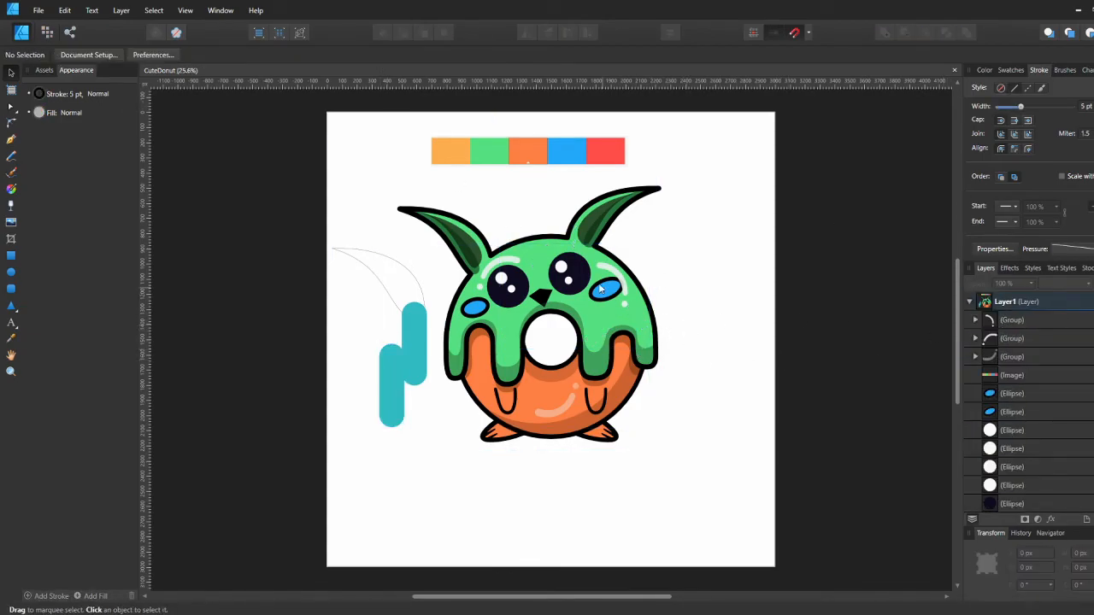
# Change the stroke of the cheek, icing, arm, body, foot and toe outlines from black to dark navy blue
pyautogui.scroll(3, 600, 289)
pyautogui.click(600, 290)
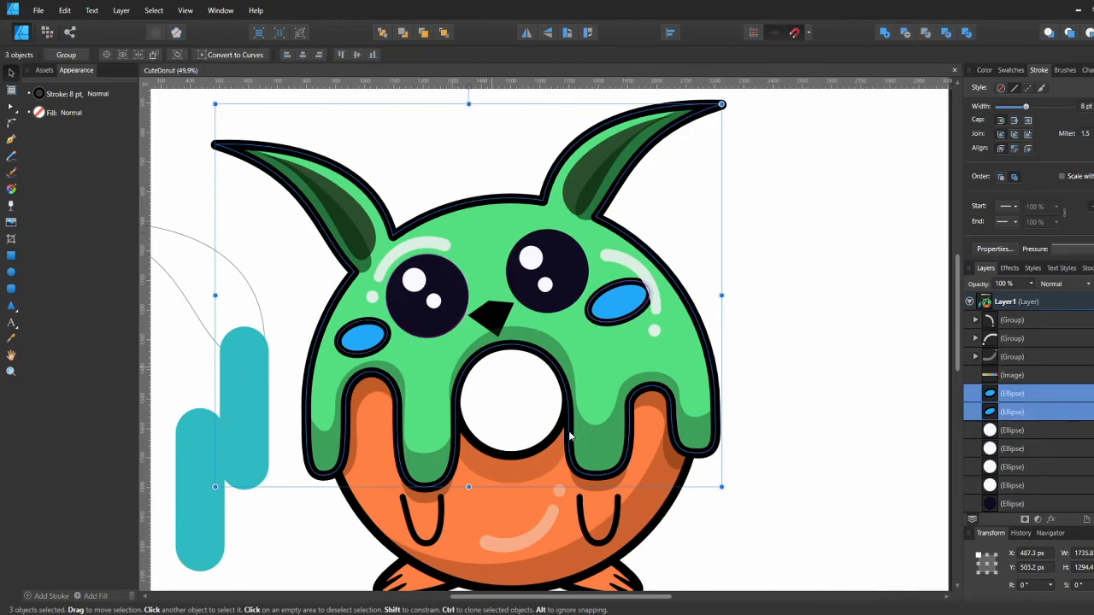
pyautogui.keyDown('shift'); pyautogui.click(580, 512); pyautogui.keyUp('shift')
pyautogui.keyDown('shift'); pyautogui.click(441, 513); pyautogui.keyUp('shift')
pyautogui.scroll(-1, 540, 557)
pyautogui.keyDown('shift'); pyautogui.click(539, 557); pyautogui.keyUp('shift')
pyautogui.scroll(4, 617, 558)
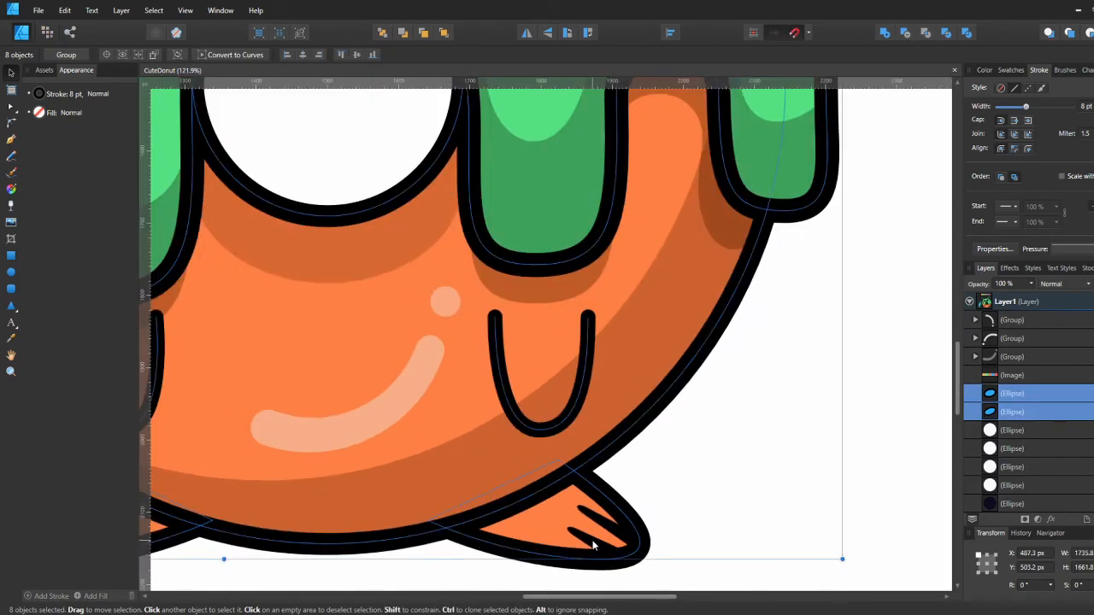
pyautogui.keyDown('shift'); pyautogui.click(593, 542); pyautogui.keyUp('shift')
pyautogui.keyDown('shift'); pyautogui.click(612, 529); pyautogui.keyUp('shift')
pyautogui.scroll(-2, 627, 529)
pyautogui.moveTo(371, 508); pyautogui.dragTo(378, 489)
pyautogui.keyDown('shift'); pyautogui.click(300, 487); pyautogui.keyUp('shift')
pyautogui.keyDown('shift'); pyautogui.click(293, 479); pyautogui.keyUp('shift')
pyautogui.click(40, 94)
pyautogui.moveTo(93, 221); pyautogui.dragTo(134, 229)
pyautogui.click(167, 196)
pyautogui.write('80')
pyautogui.press('Return')
pyautogui.write('7')
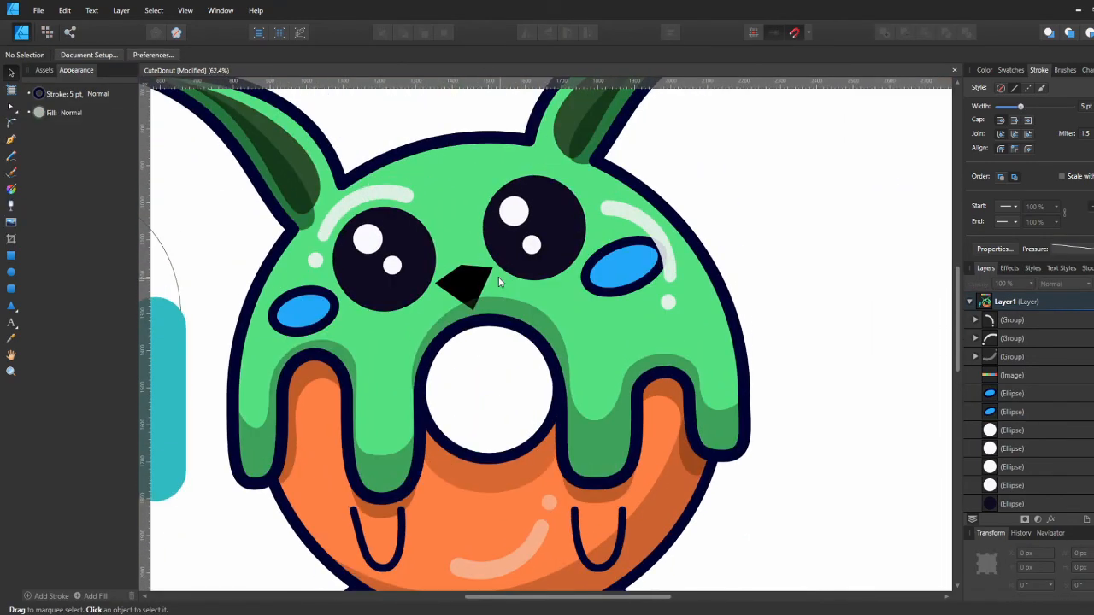
# Fill both eyes and the nose with the same dark navy as the outlines
pyautogui.keyDown('shift'); pyautogui.click(560, 221); pyautogui.keyUp('shift')
pyautogui.click(573, 224)
pyautogui.keyDown('shift'); pyautogui.click(466, 285); pyautogui.keyUp('shift')
pyautogui.keyDown('shift'); pyautogui.click(385, 273); pyautogui.keyUp('shift')
pyautogui.click(39, 112)
pyautogui.click(25, 134)
pyautogui.click(45, 155)
pyautogui.click(43, 96)
pyautogui.click(40, 94)
pyautogui.click(624, 268)
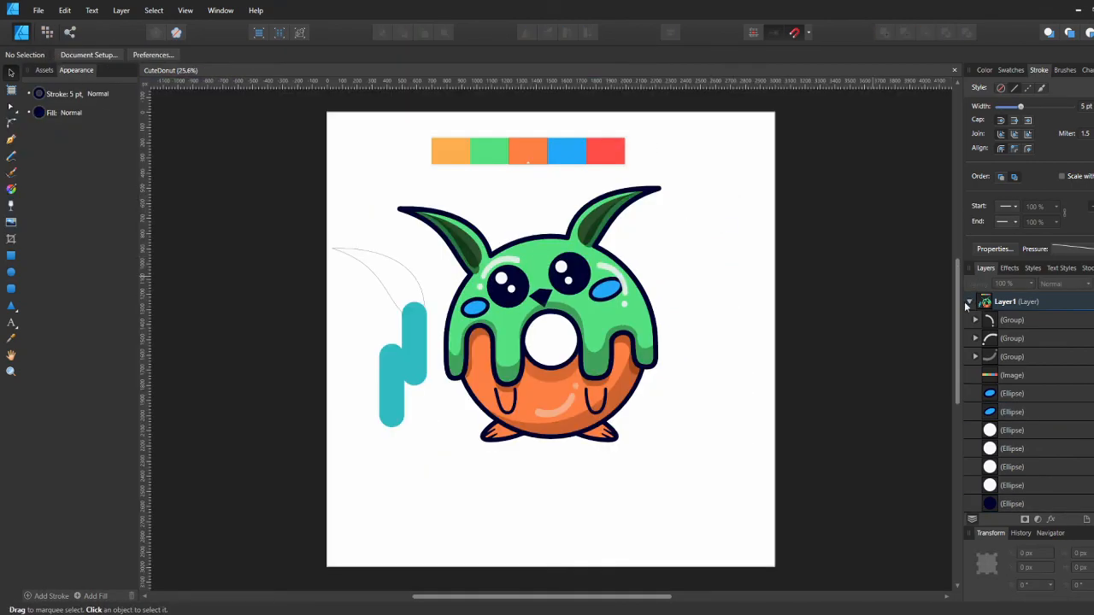
# Collapse the recolored top artwork layer and duplicate it
pyautogui.click(968, 302)
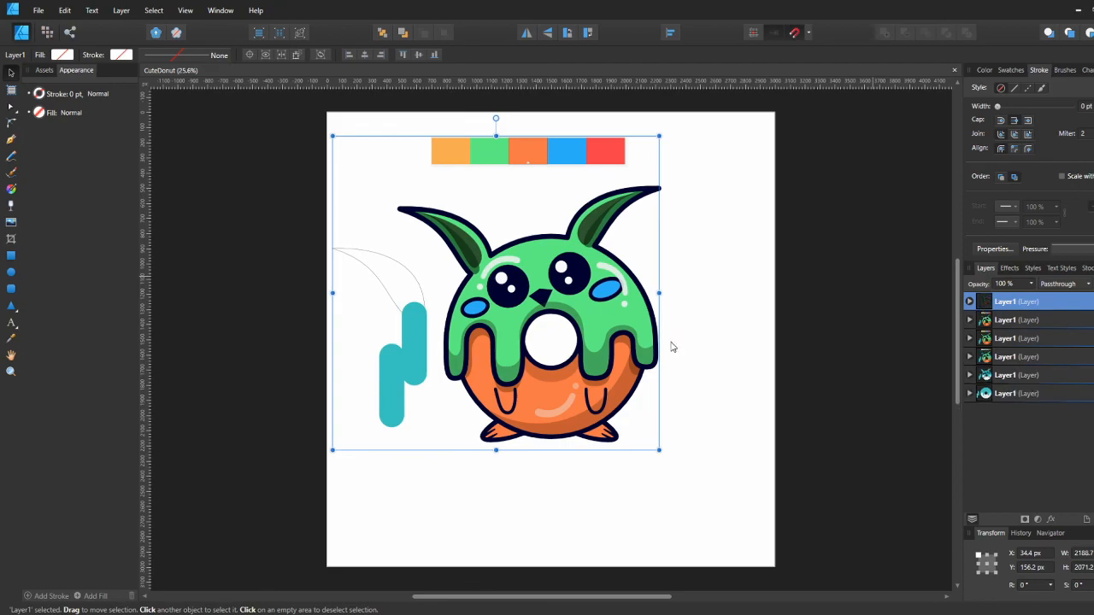